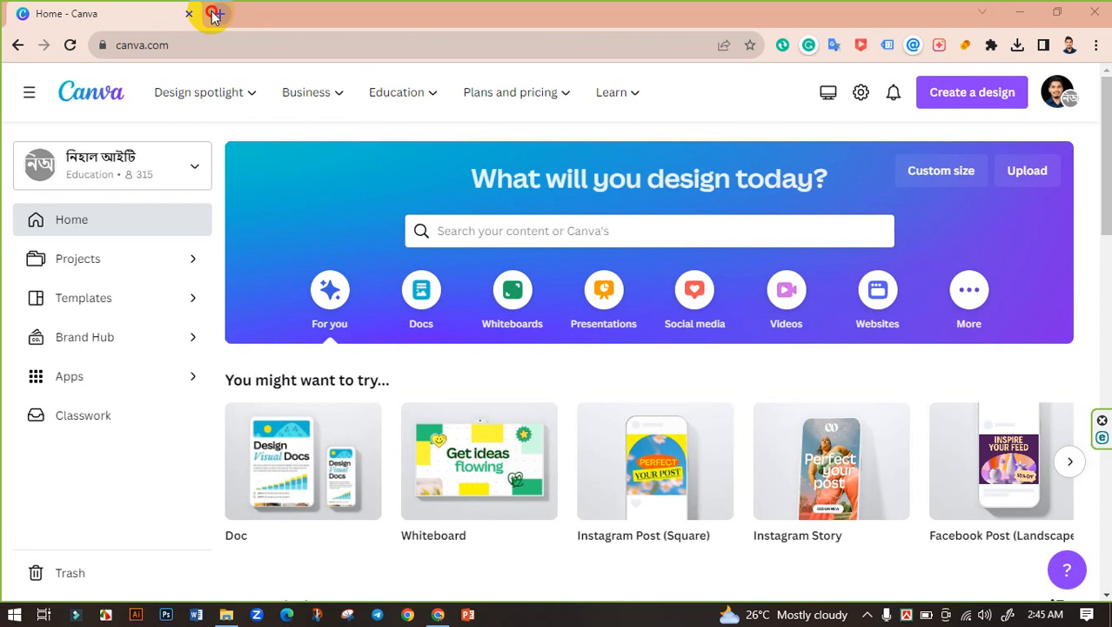
Step: Open a new browser tab beside the Canva home page tab
click(214, 14)
Step: Open Gmail and start a New Message draft that shows the current banner signature
click(958, 120)
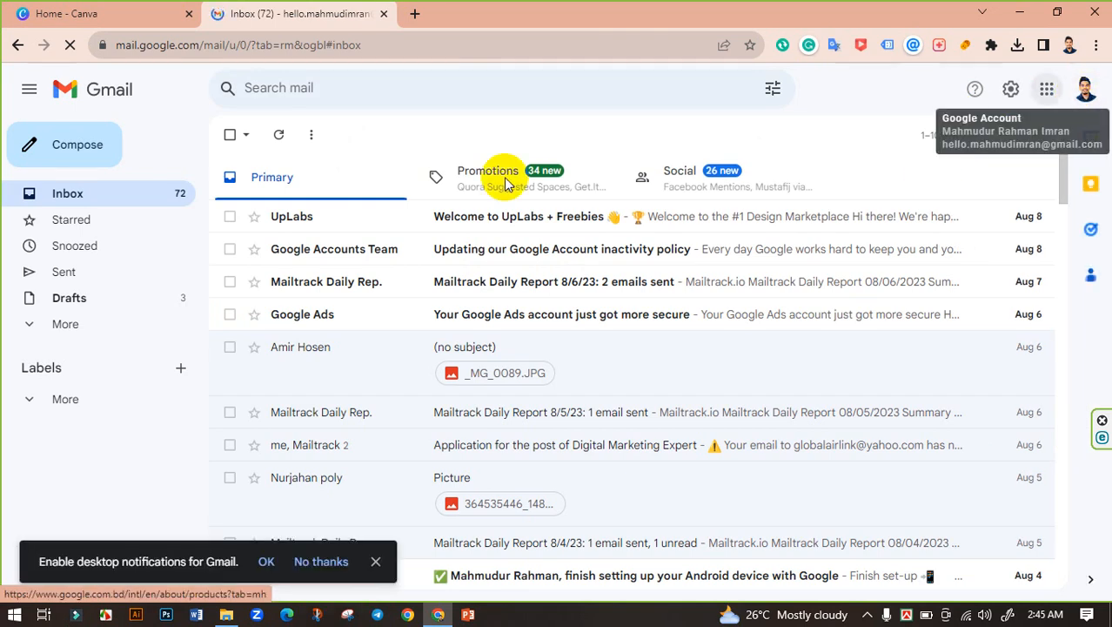
click(76, 141)
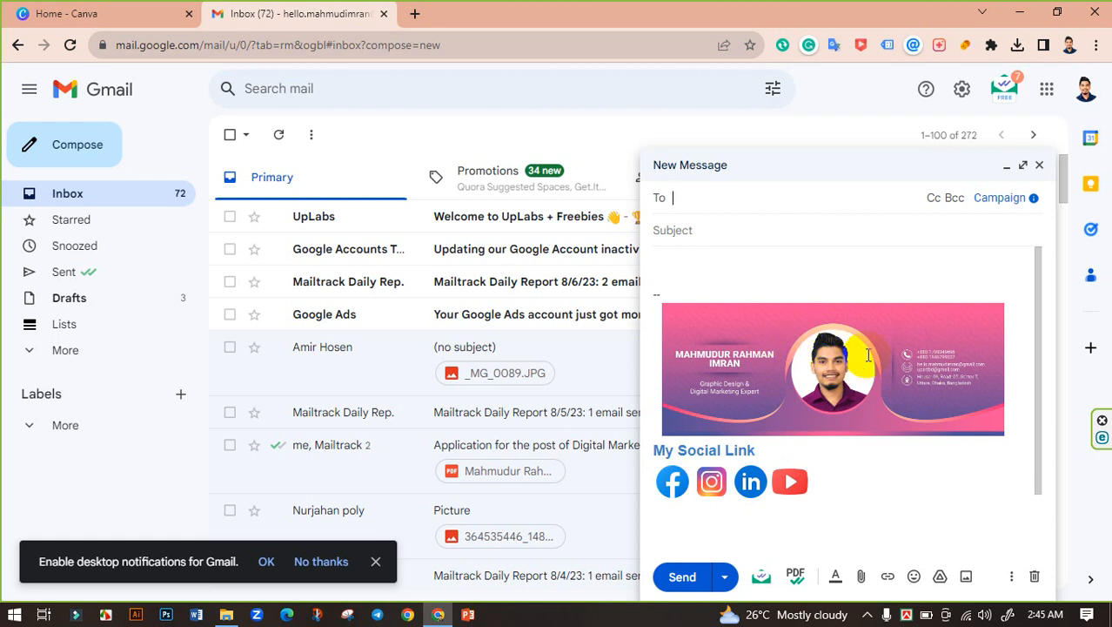
Step: Type sample text in the draft body, review the signature, then close the draft
click(675, 259)
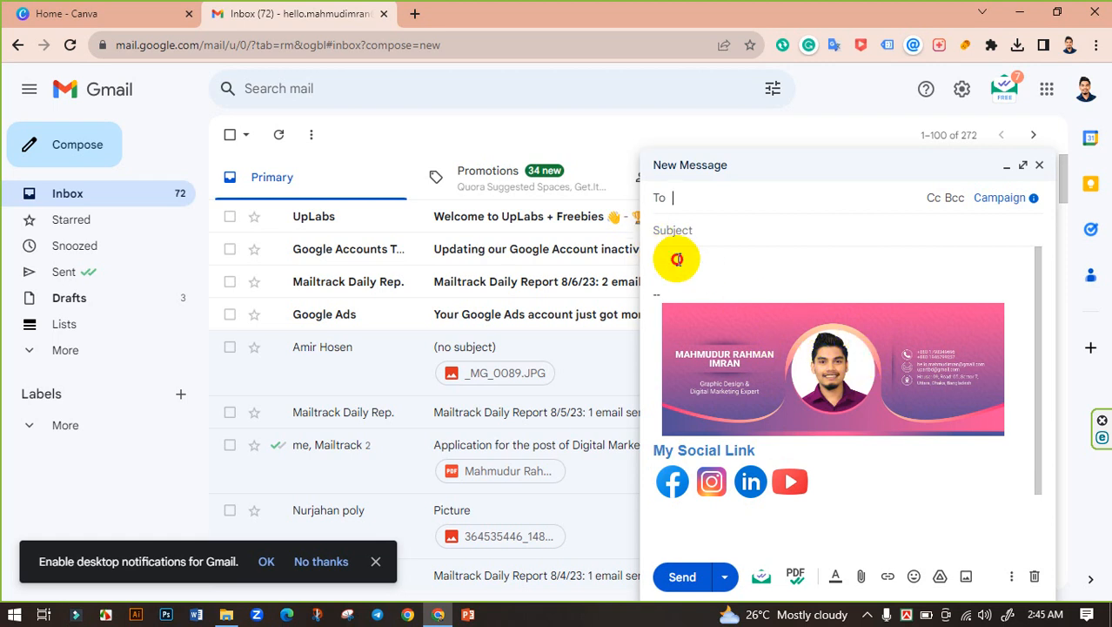
text(vdfbsgfgsffg)
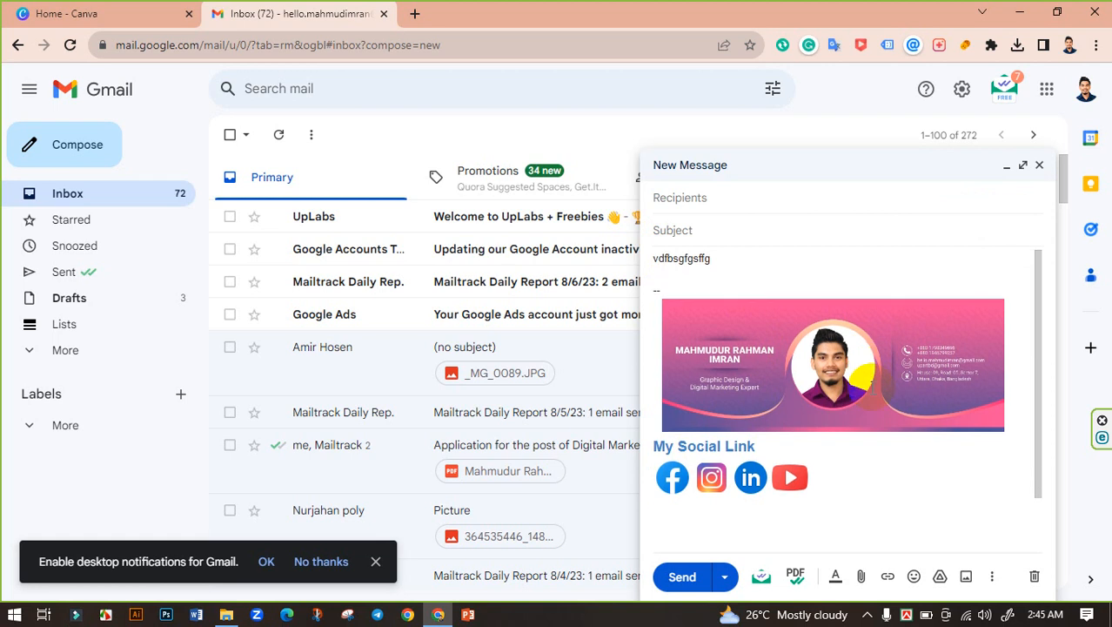
scroll(818, 522, down, 1)
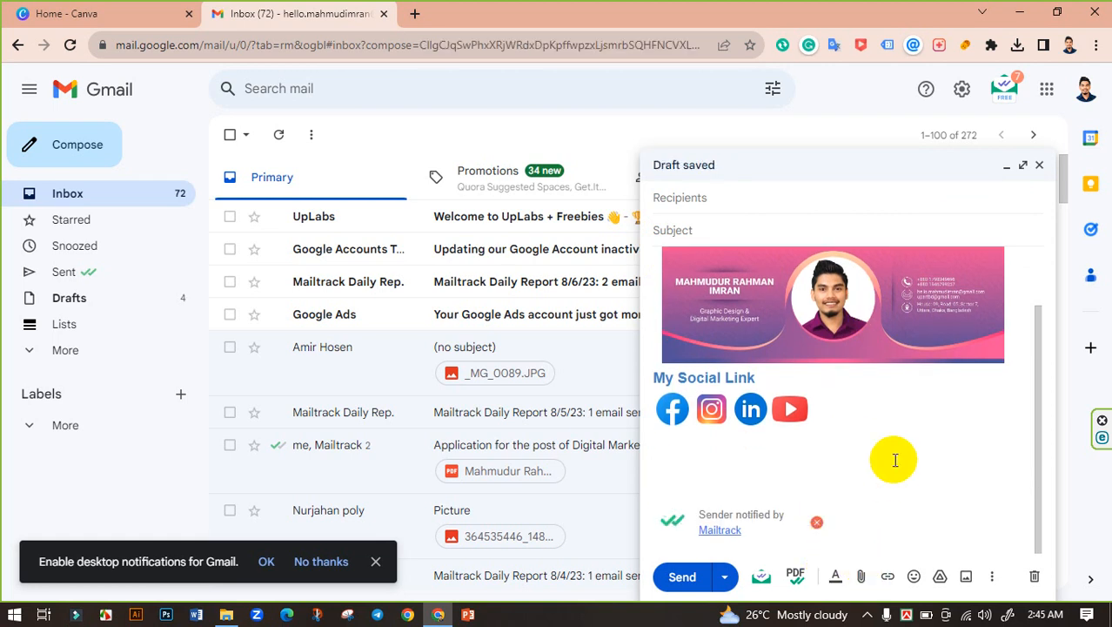
scroll(892, 459, up, 1)
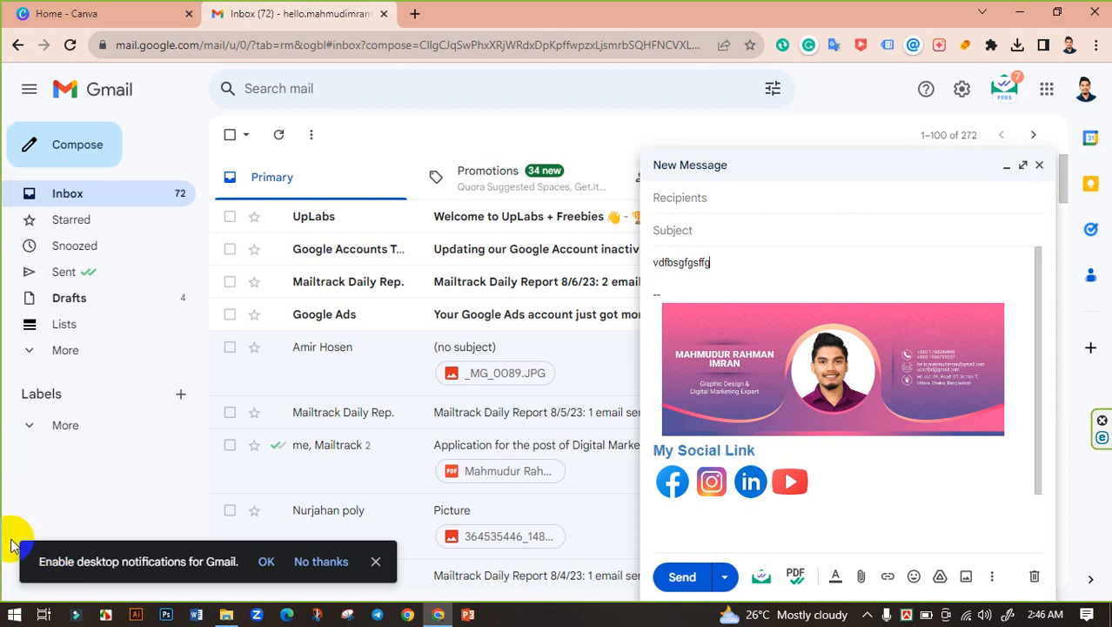
click(1041, 165)
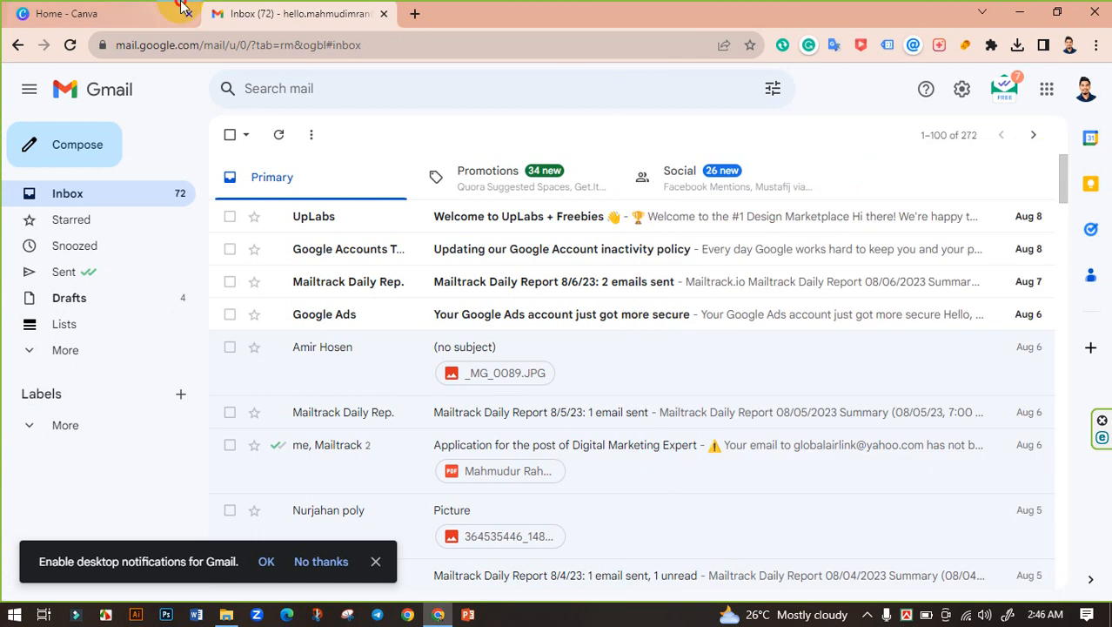
Step: Close the Gmail tab and search Canva's home page for 'email signature'
click(174, 13)
click(289, 12)
click(383, 14)
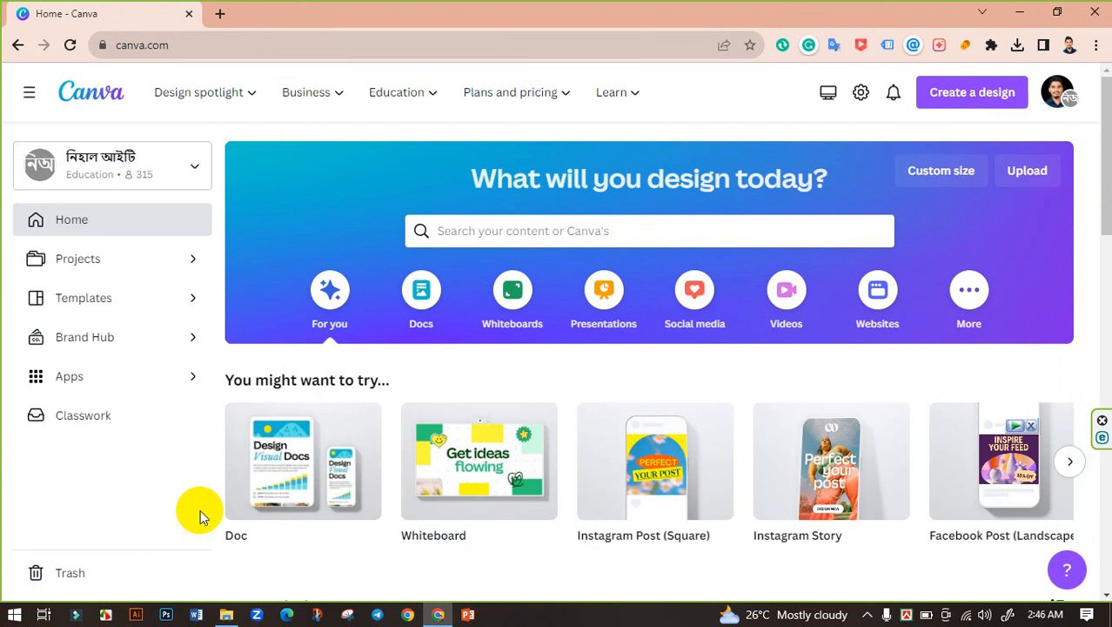
click(496, 233)
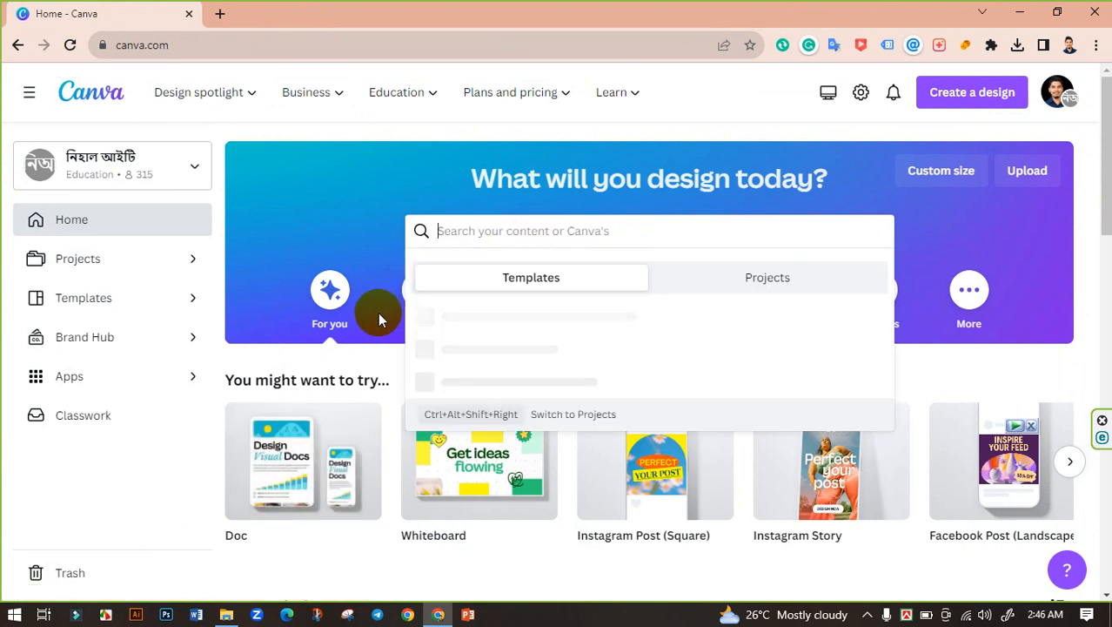
text(e)
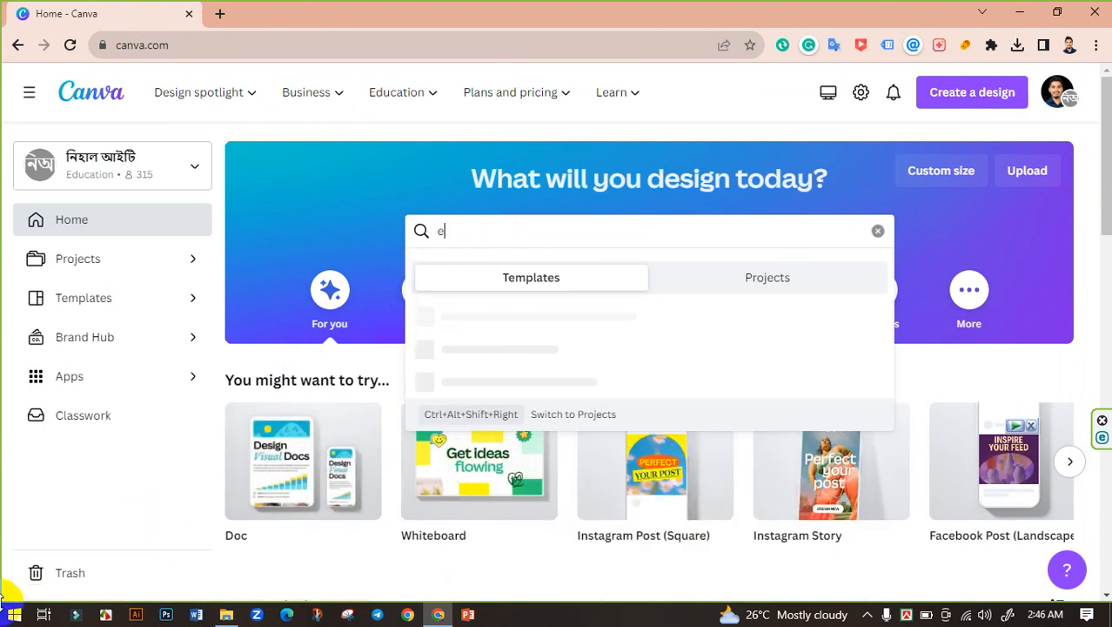
text(mail sign)
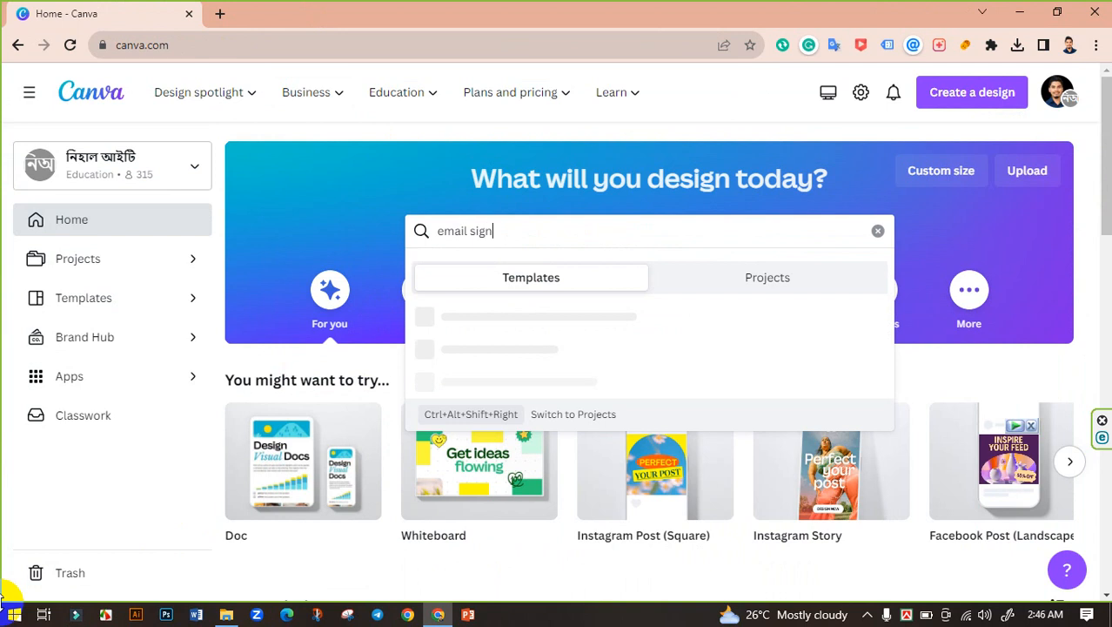
text(ature)
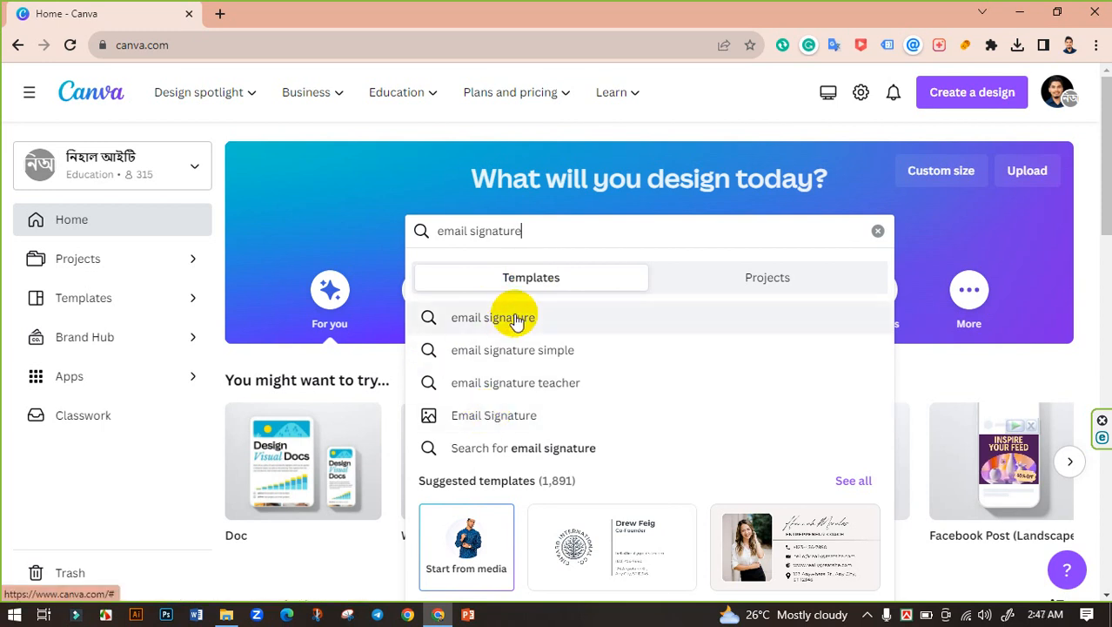
Step: Open the Email Signature template category and scroll through the template designs
click(486, 424)
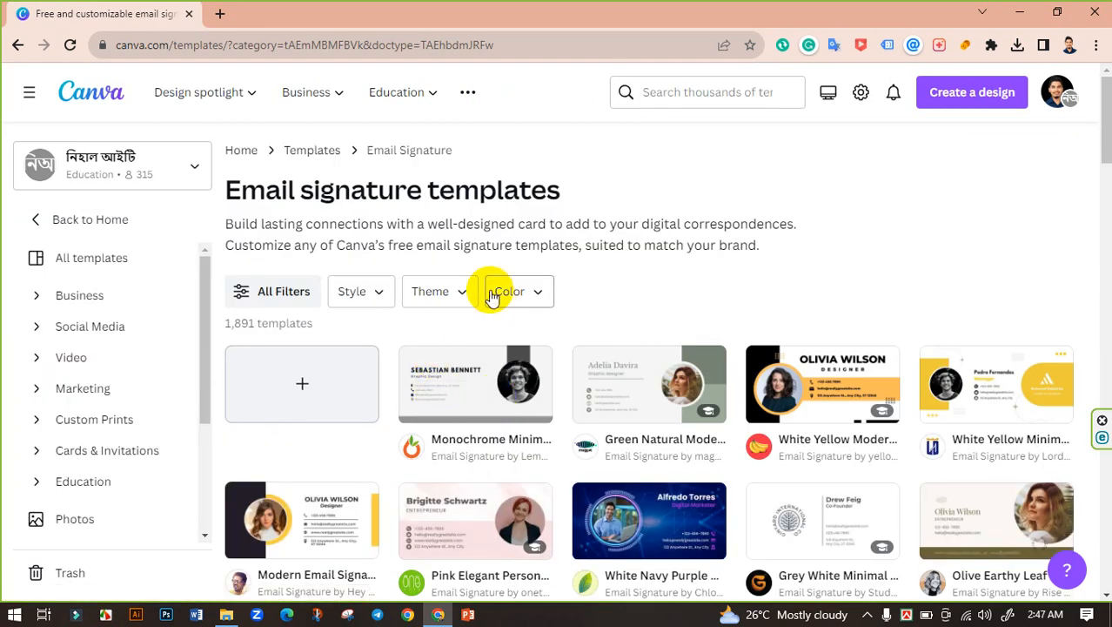
scroll(566, 181, down, 2)
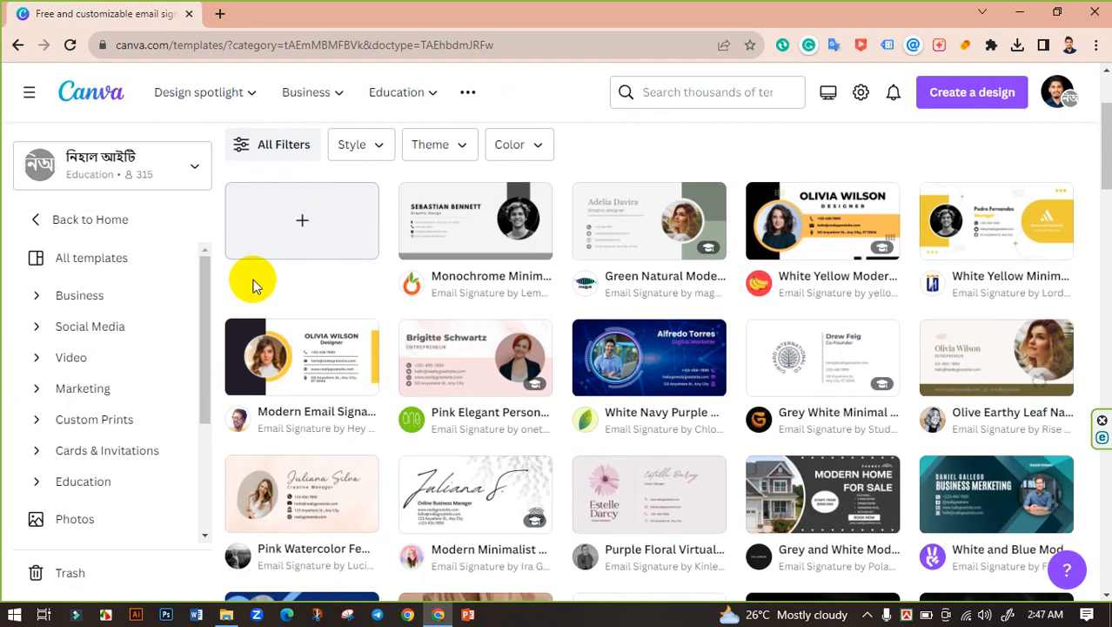
scroll(614, 282, down, 1)
scroll(614, 298, up, 3)
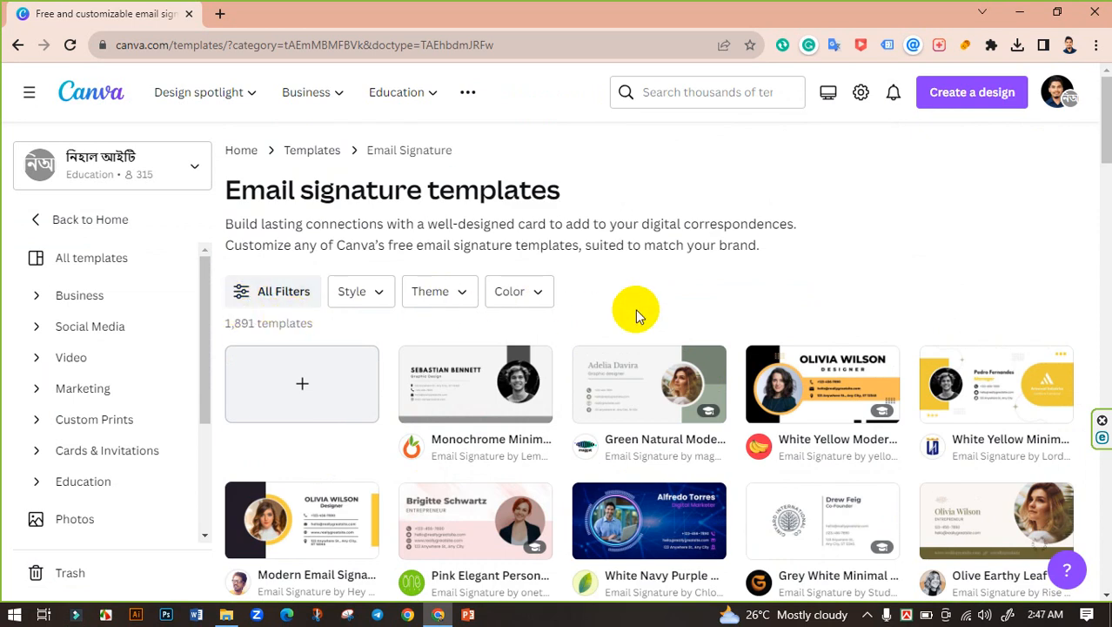
scroll(659, 300, down, 2)
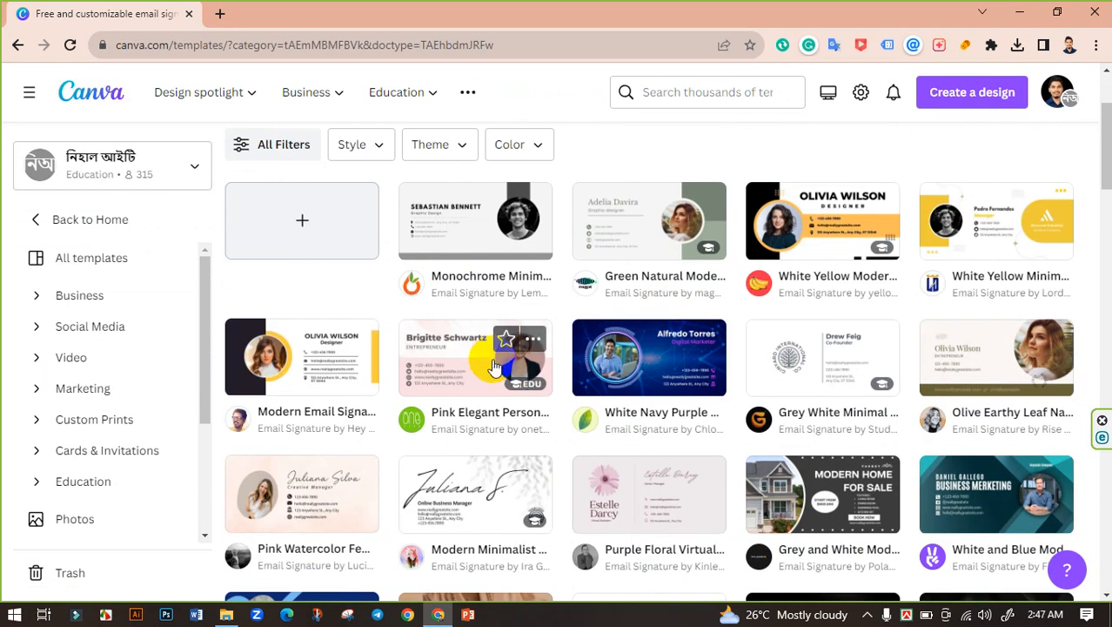
scroll(475, 360, down, 1)
scroll(664, 344, down, 1)
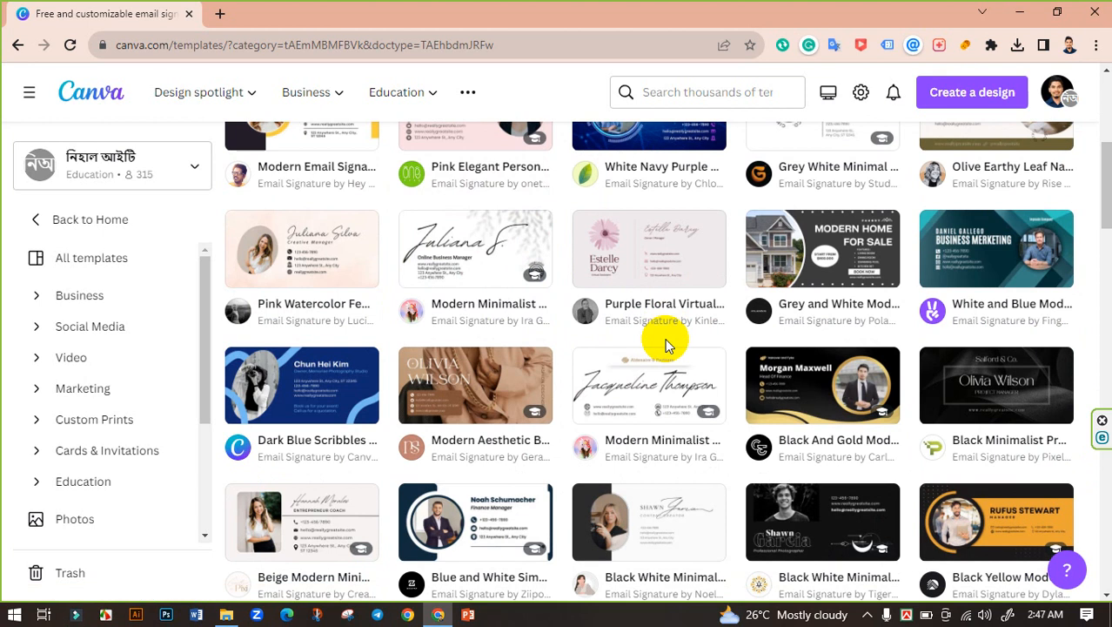
scroll(662, 335, down, 2)
scroll(521, 330, down, 3)
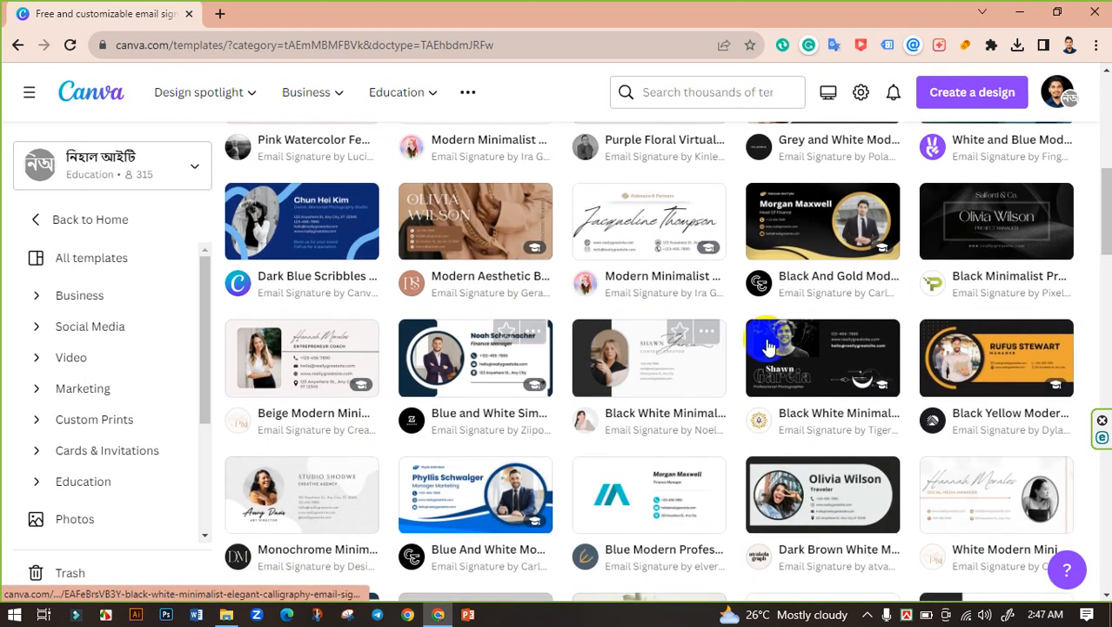
scroll(566, 325, down, 1)
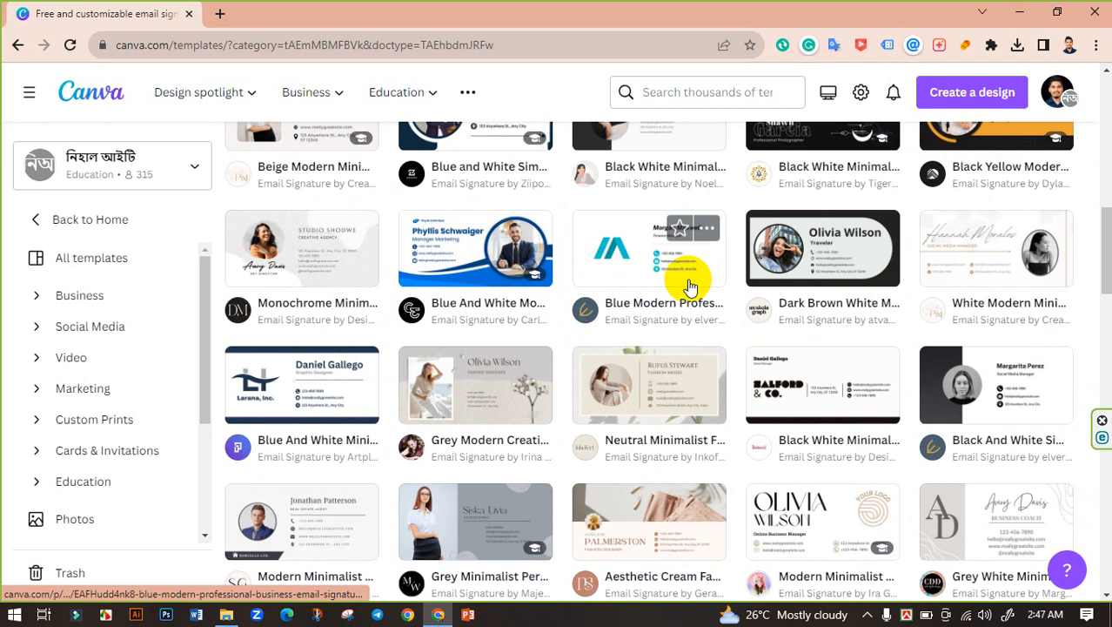
scroll(690, 261, down, 2)
scroll(612, 281, up, 3)
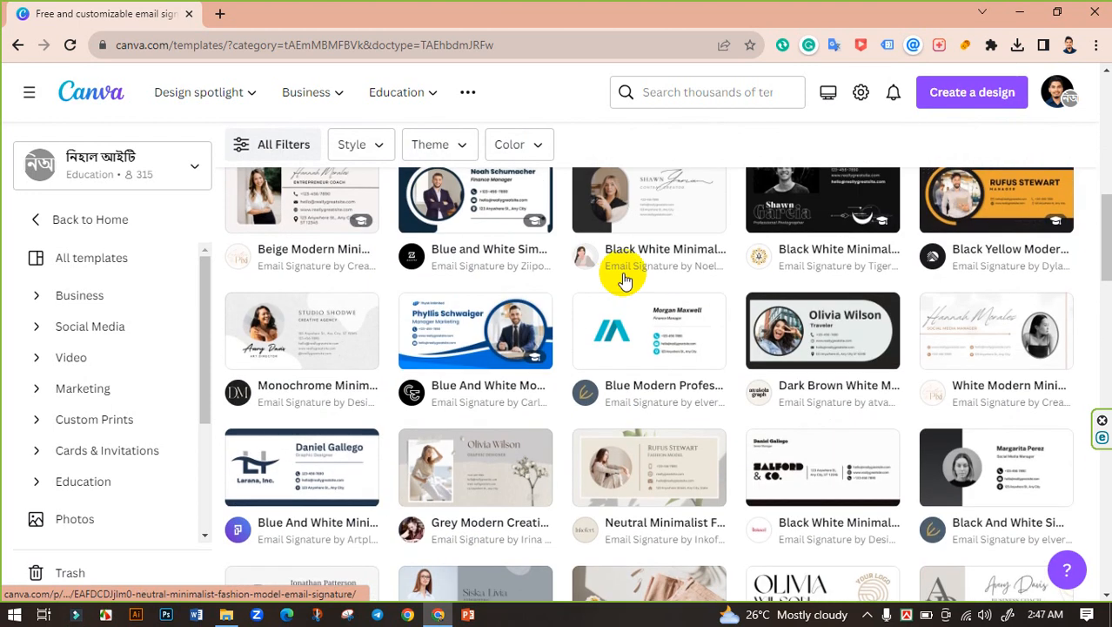
scroll(633, 275, down, 1)
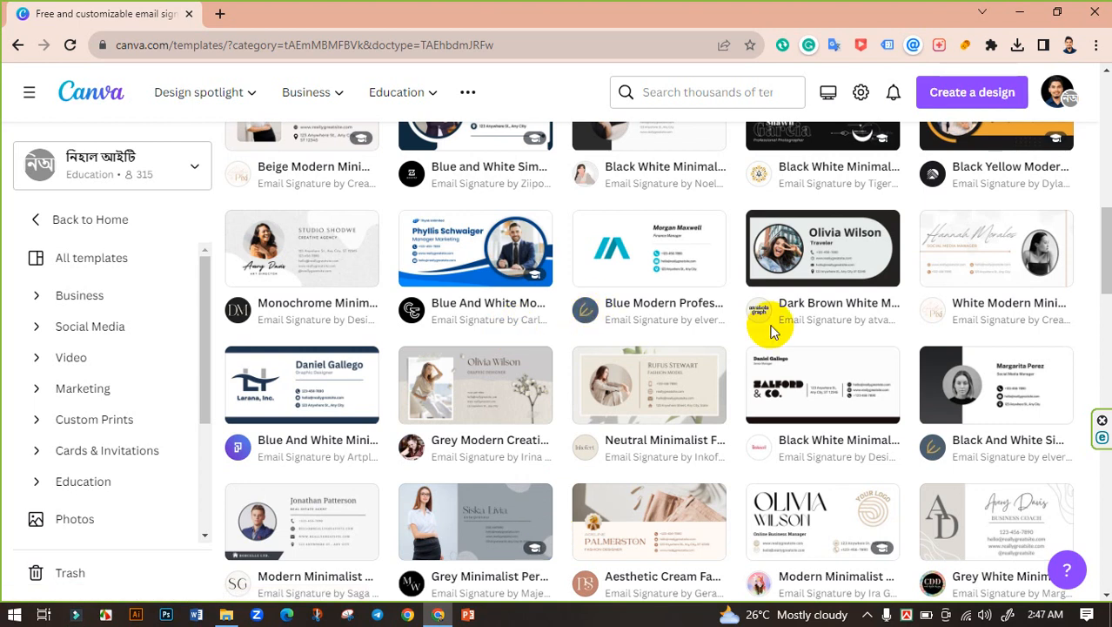
scroll(773, 329, down, 10)
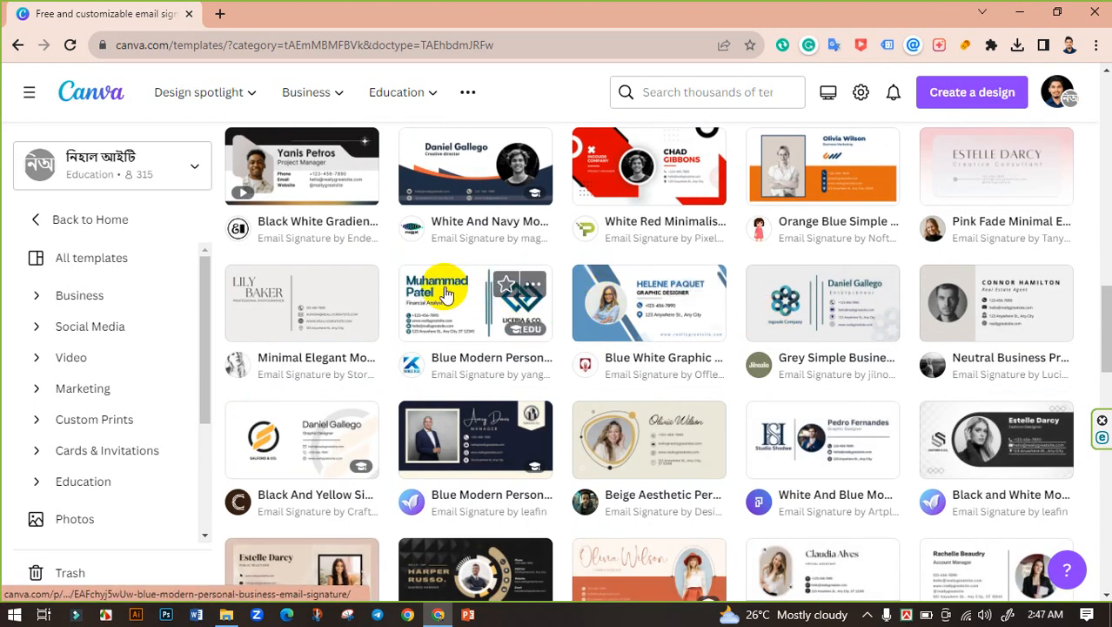
scroll(496, 285, up, 3)
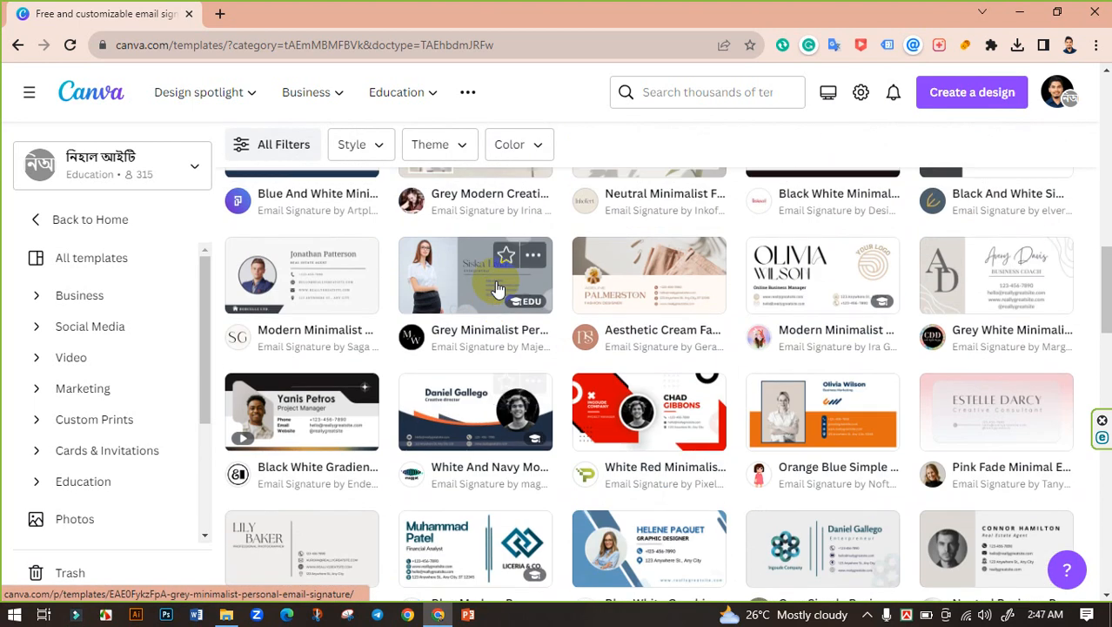
scroll(496, 287, up, 4)
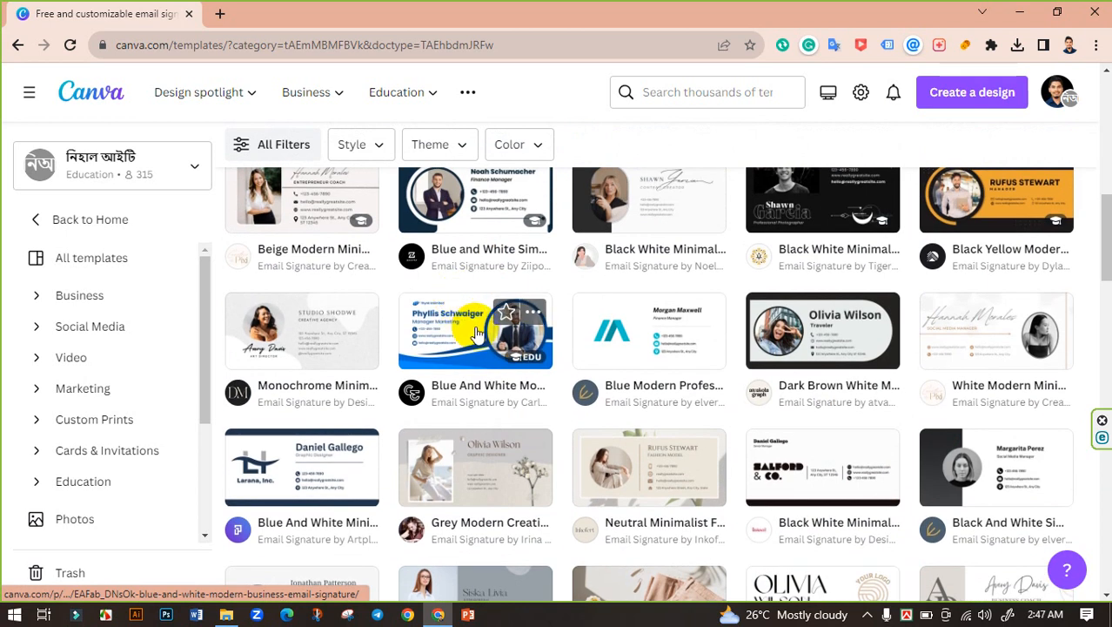
Step: Preview the Blue And White Modern Business Email Signature template and customize it
click(475, 331)
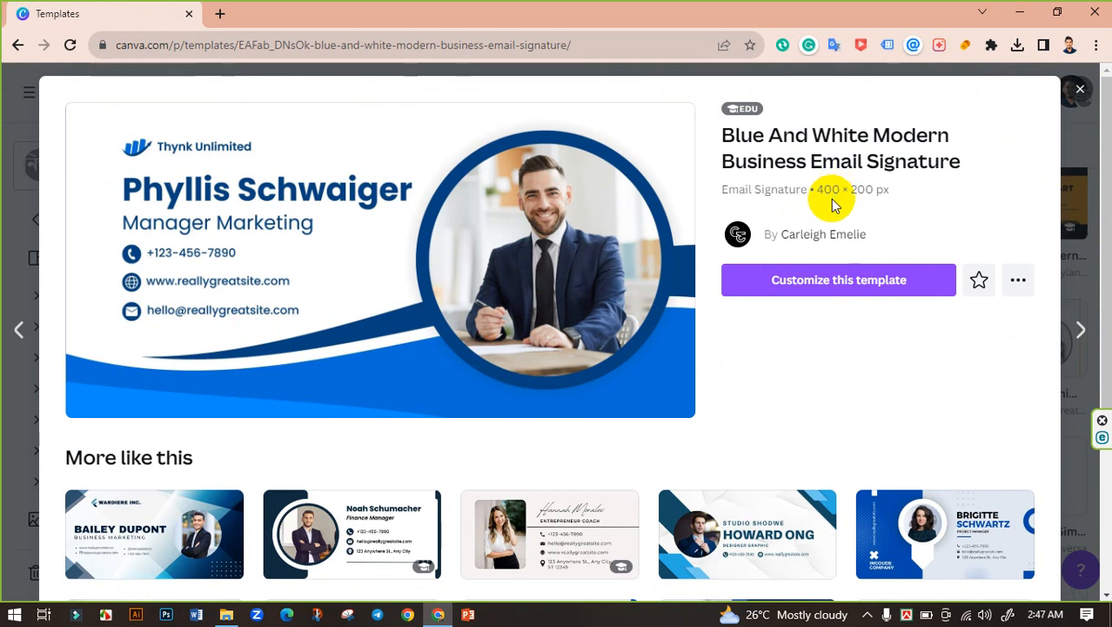
click(842, 284)
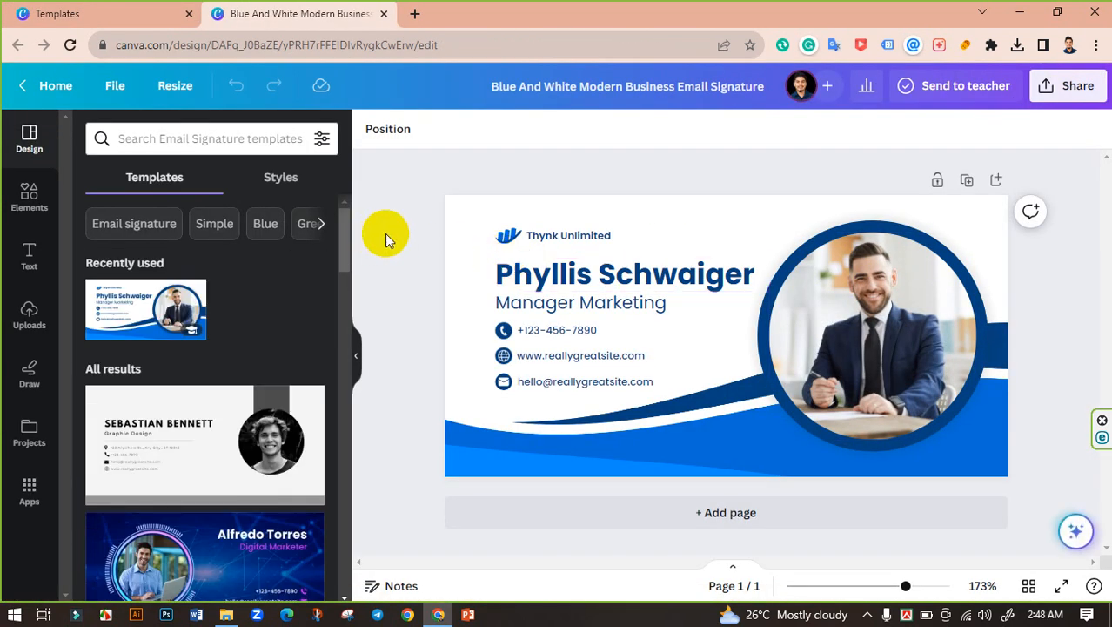
Step: Remove the sample portrait (keeping its frame), the Thynk Unlimited text and the small logo
click(889, 331)
click(873, 192)
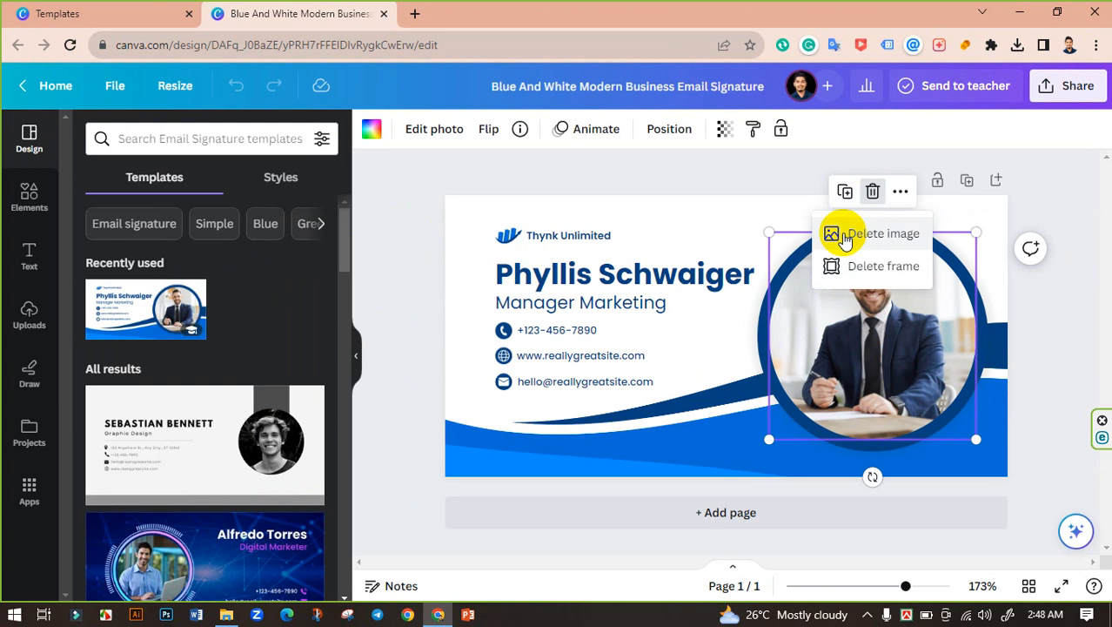
click(843, 235)
click(739, 169)
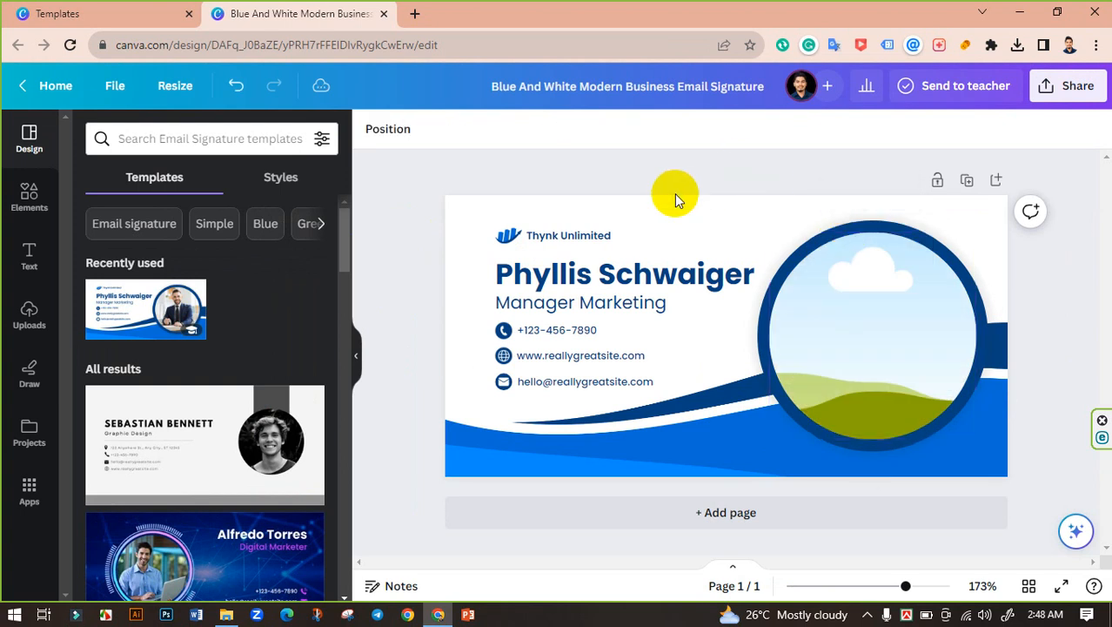
click(556, 239)
key(Delete)
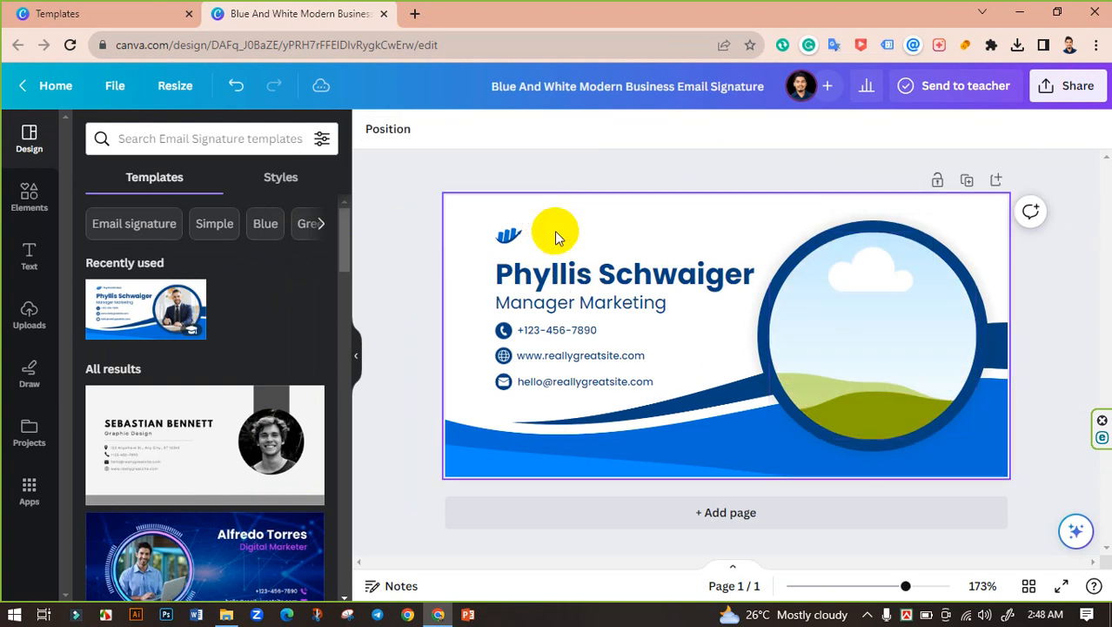
click(514, 236)
key(Delete)
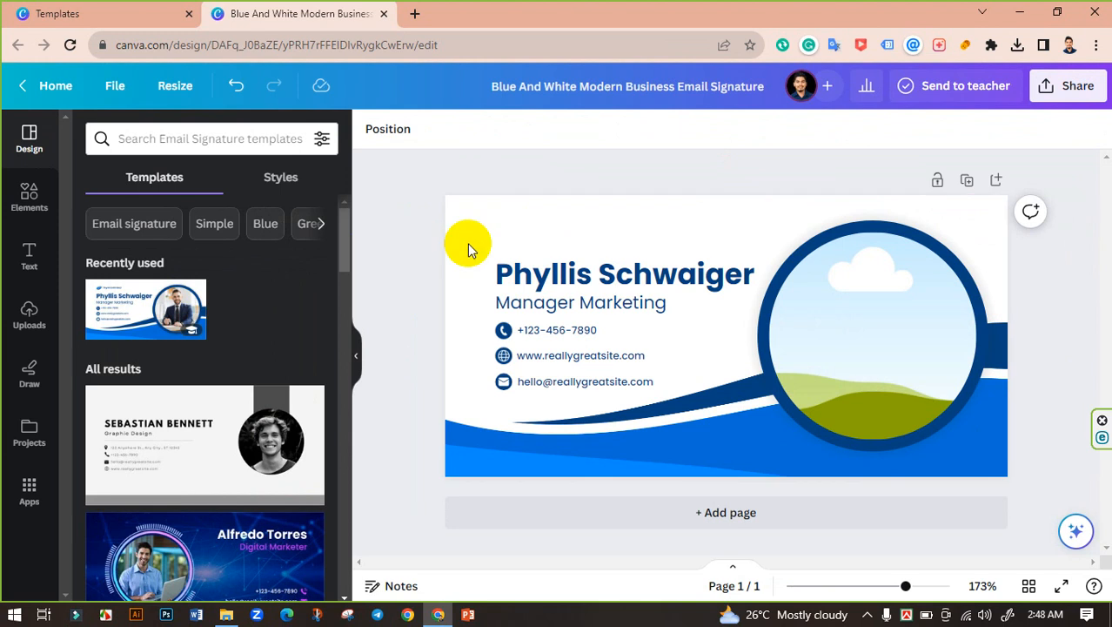
Step: Replace the sample name with the owner's name and the title with 'Digital Marketer'
click(633, 275)
click(636, 275)
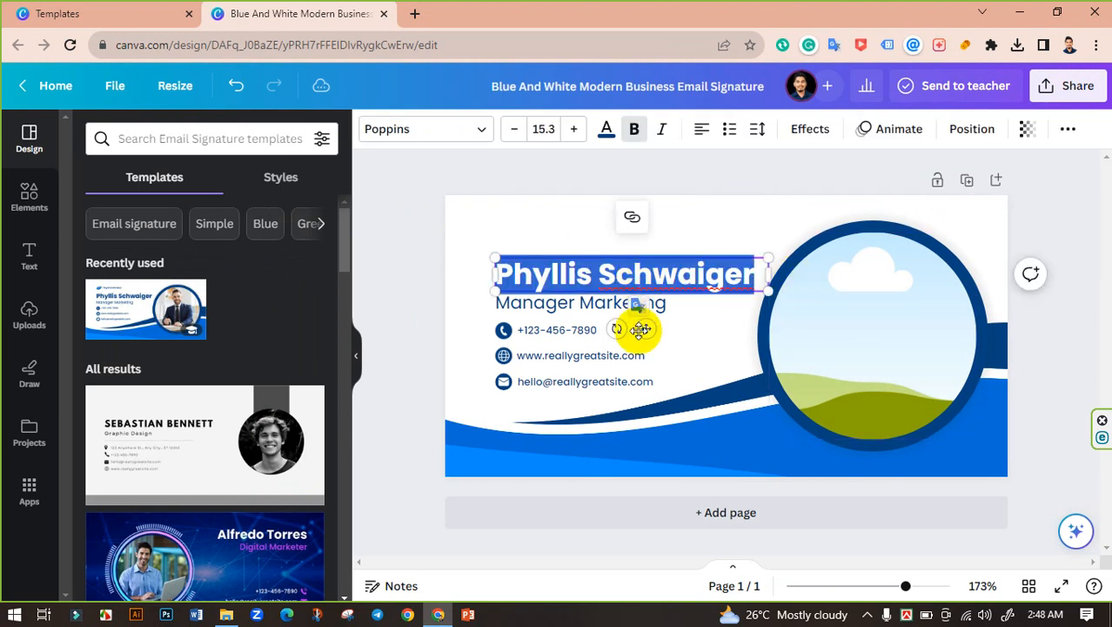
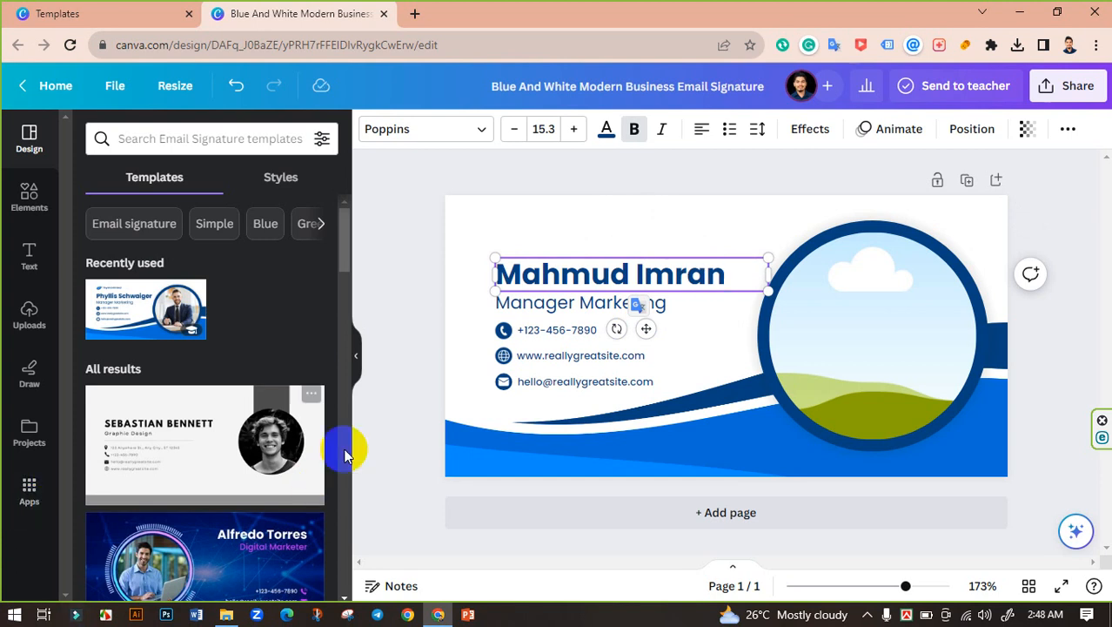
click(566, 303)
click(565, 303)
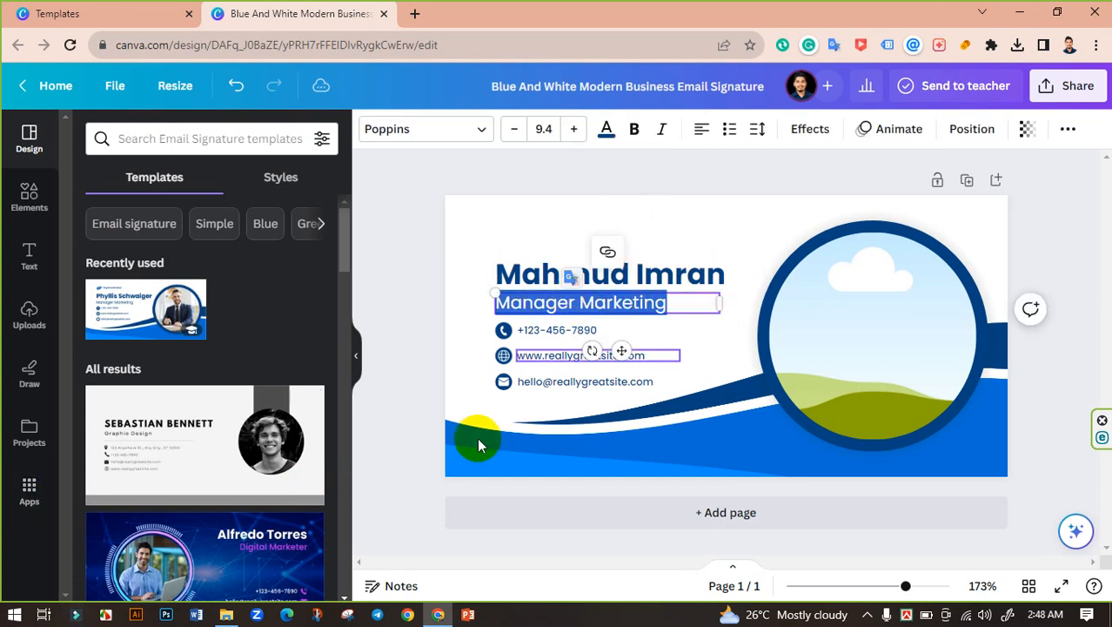
text(Digital Marketer)
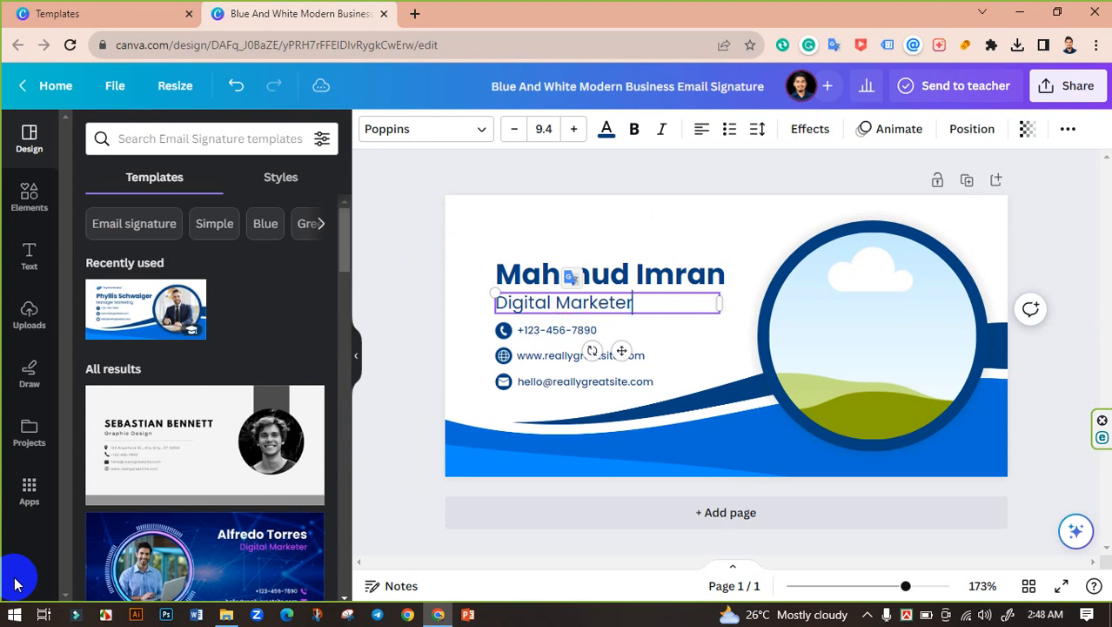
click(390, 244)
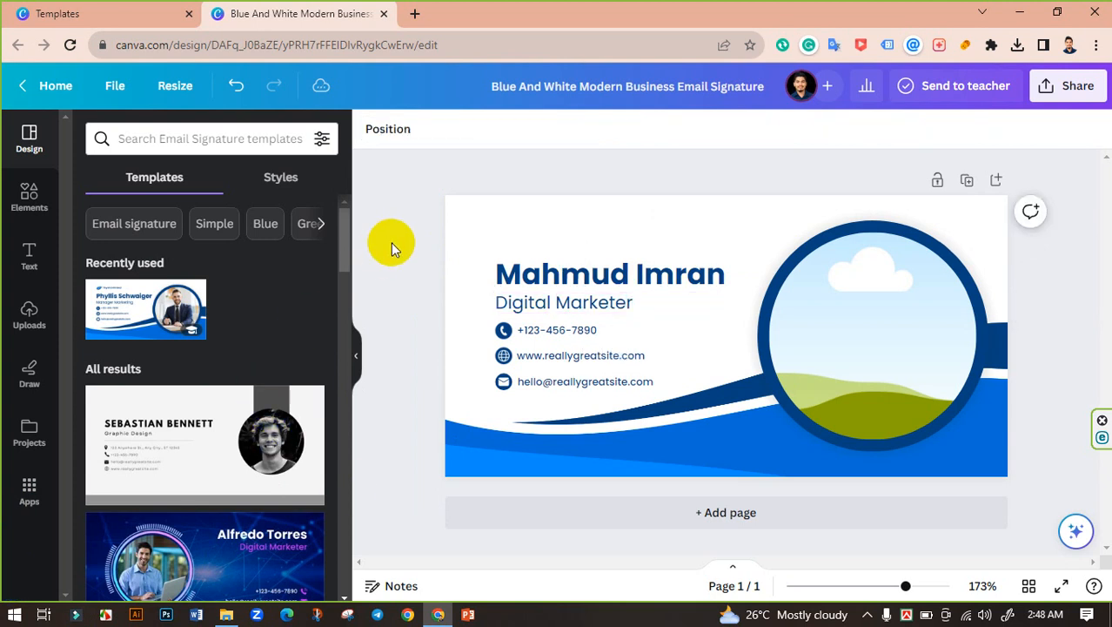
Step: Set the phone, website and email lines to font size 6.5
click(577, 333)
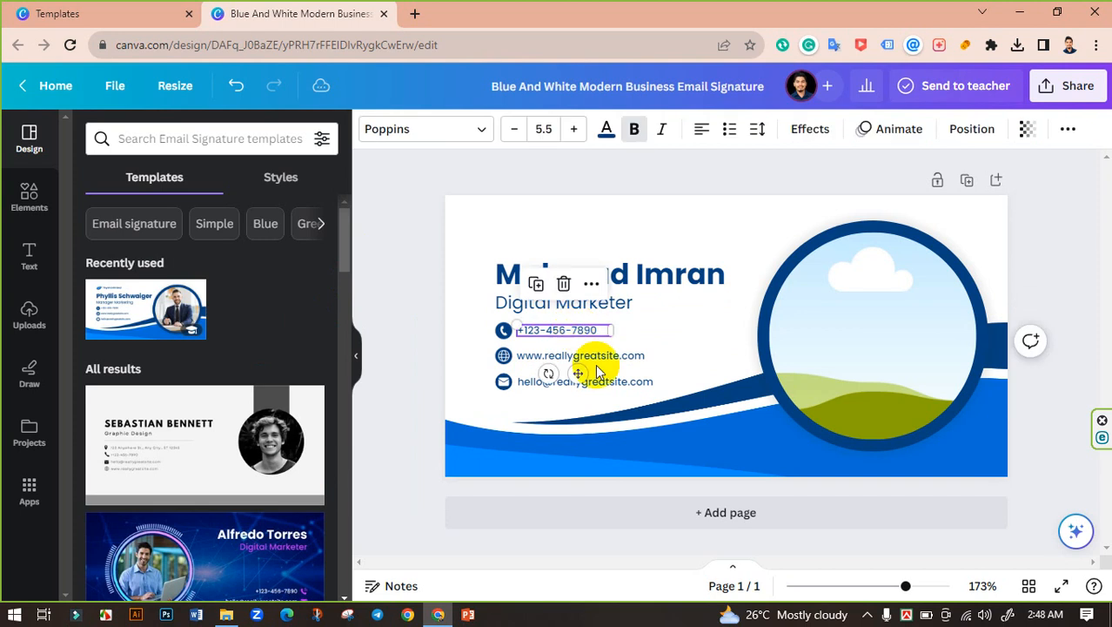
click(620, 362)
shift+click(621, 380)
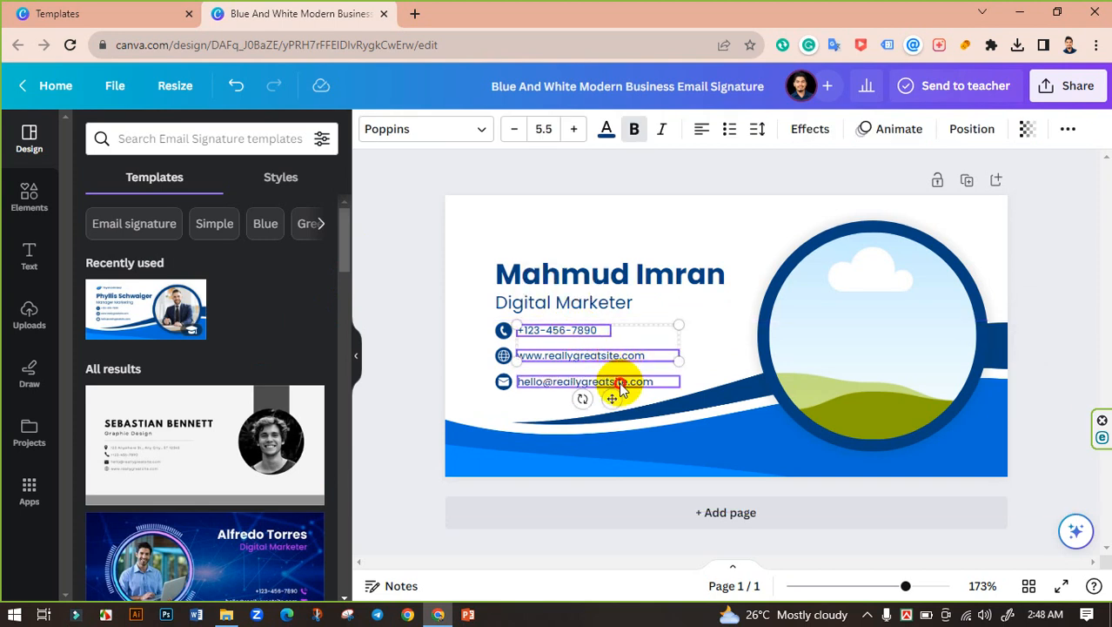
click(574, 130)
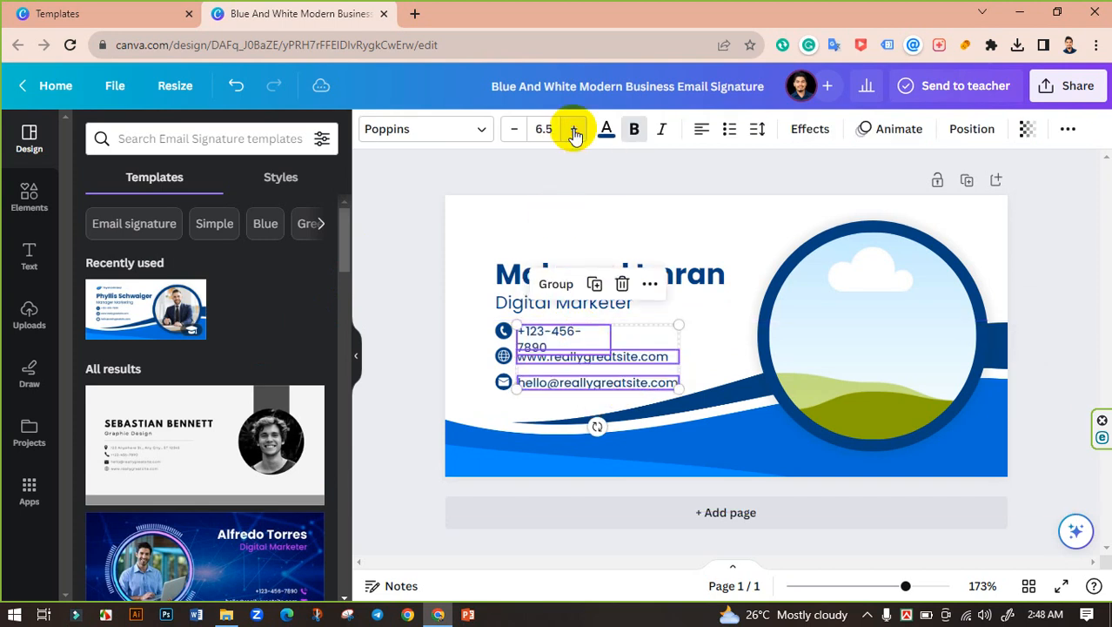
click(573, 130)
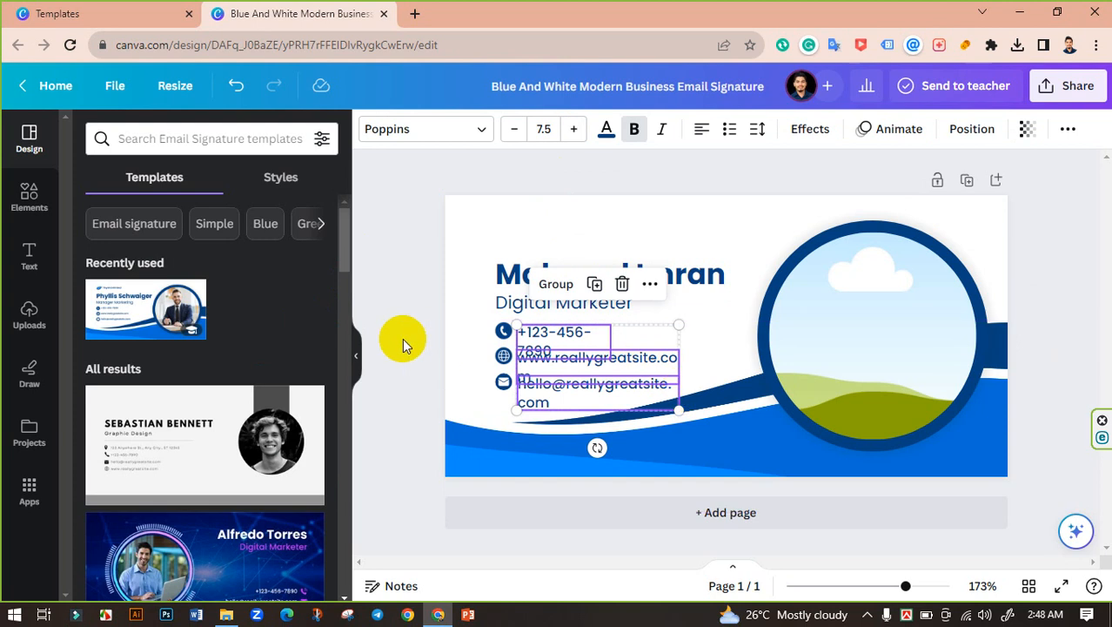
click(513, 129)
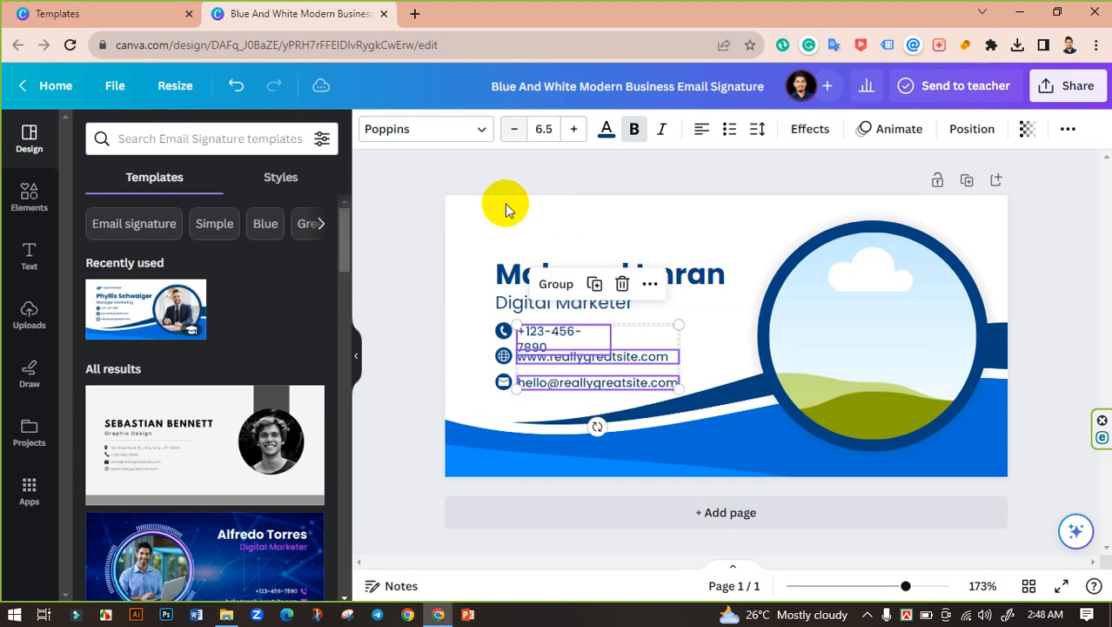
click(410, 338)
Step: Widen the phone number box so the number fits on one line
click(570, 335)
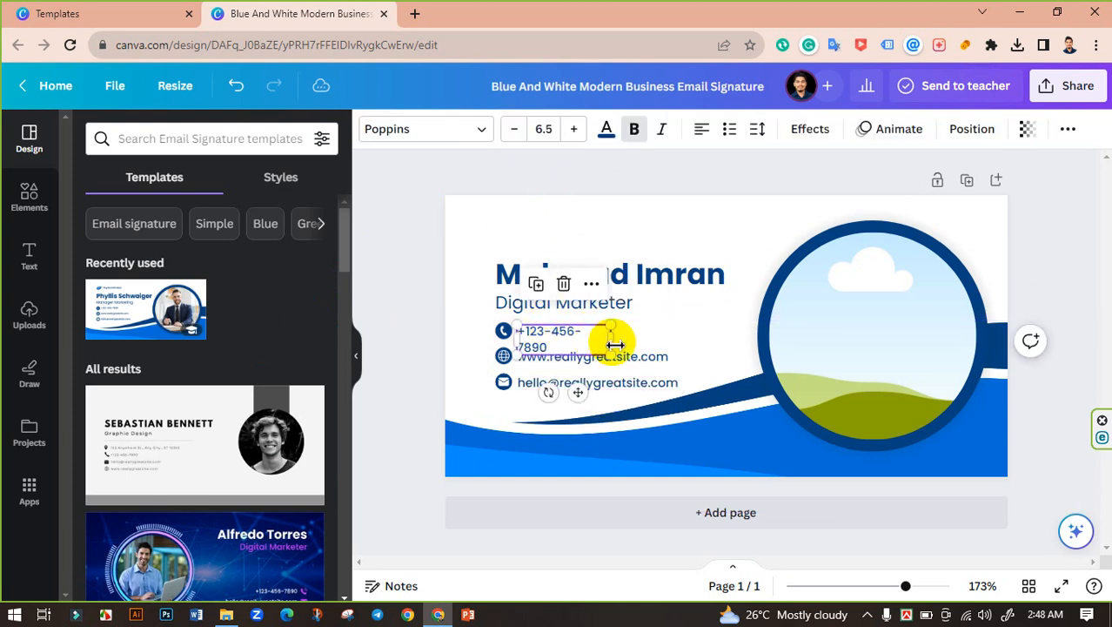
drag(617, 344, 636, 338)
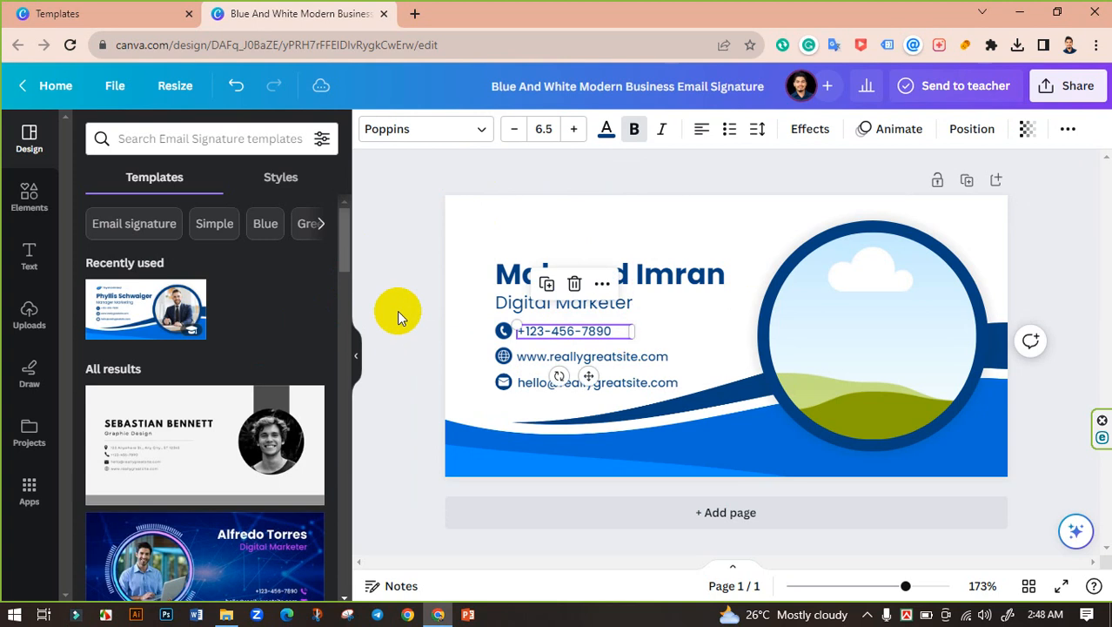
click(397, 313)
click(603, 382)
click(610, 360)
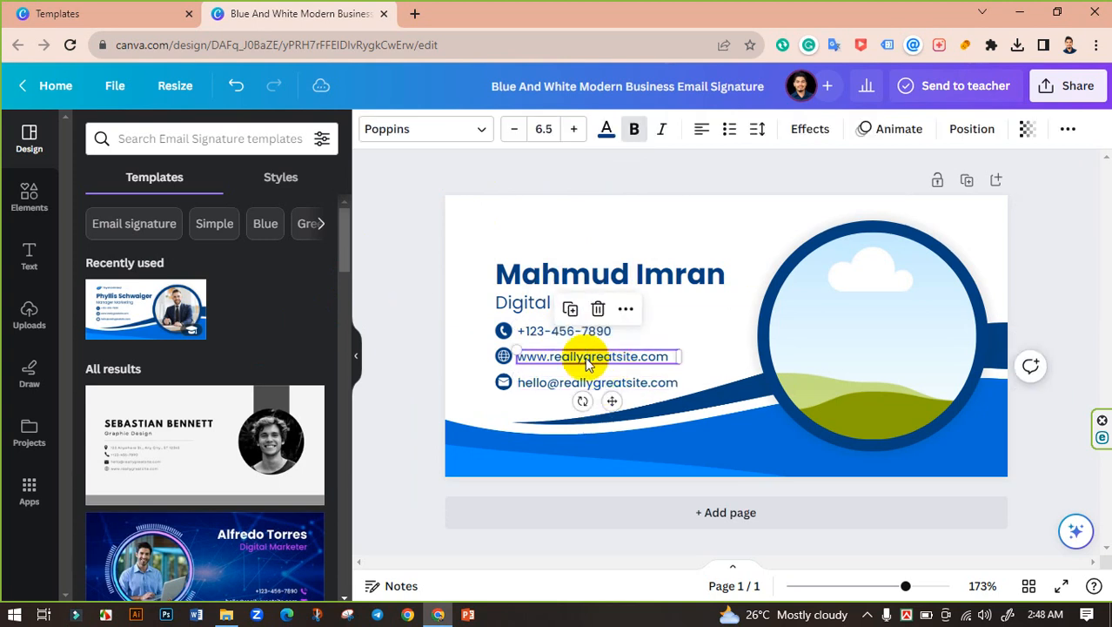
click(423, 328)
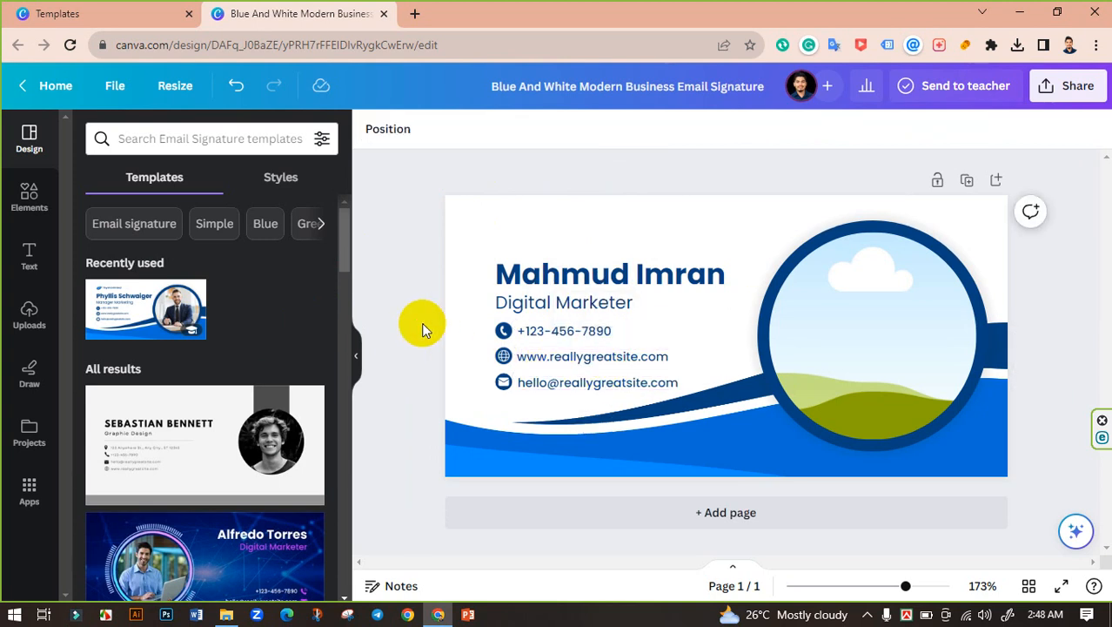
Step: Replace the sample phone number and website with the owner's own details
double_click(572, 332)
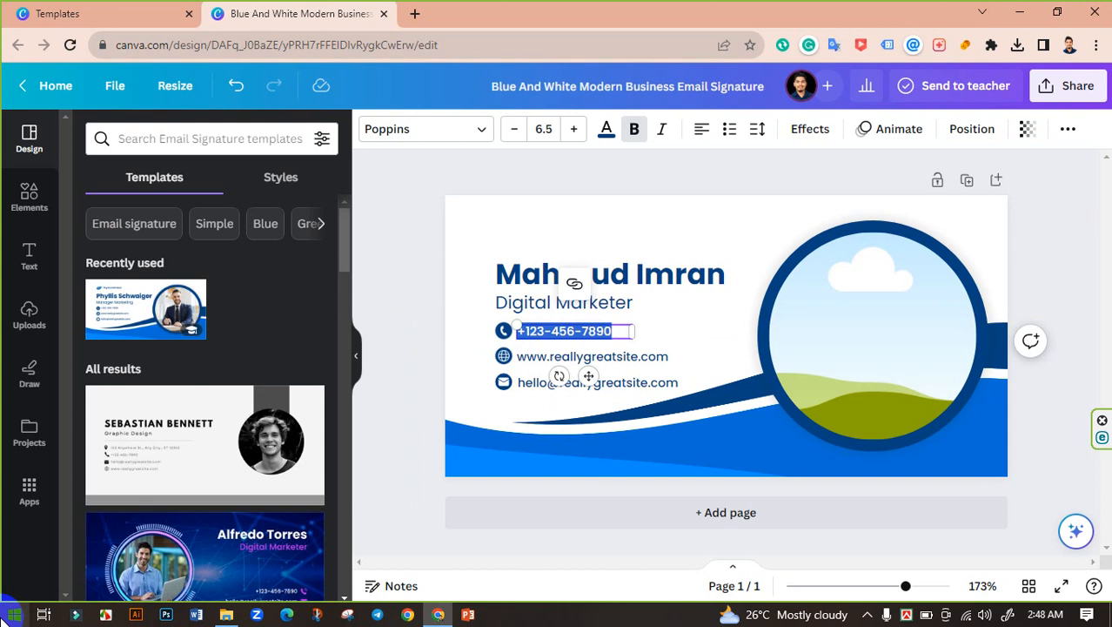
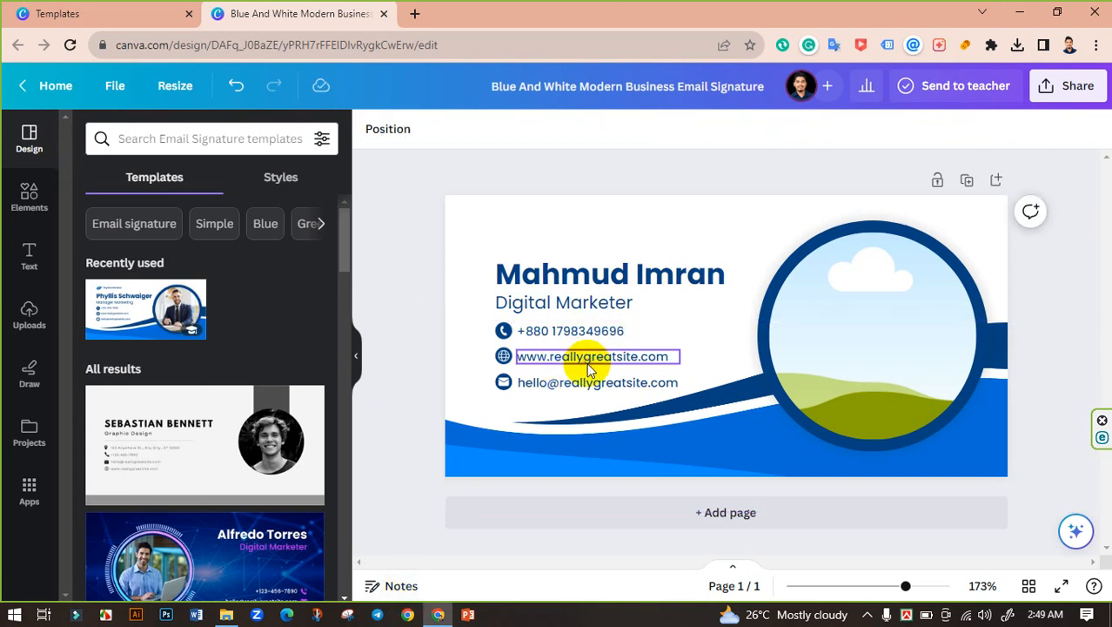
click(529, 380)
double_click(566, 355)
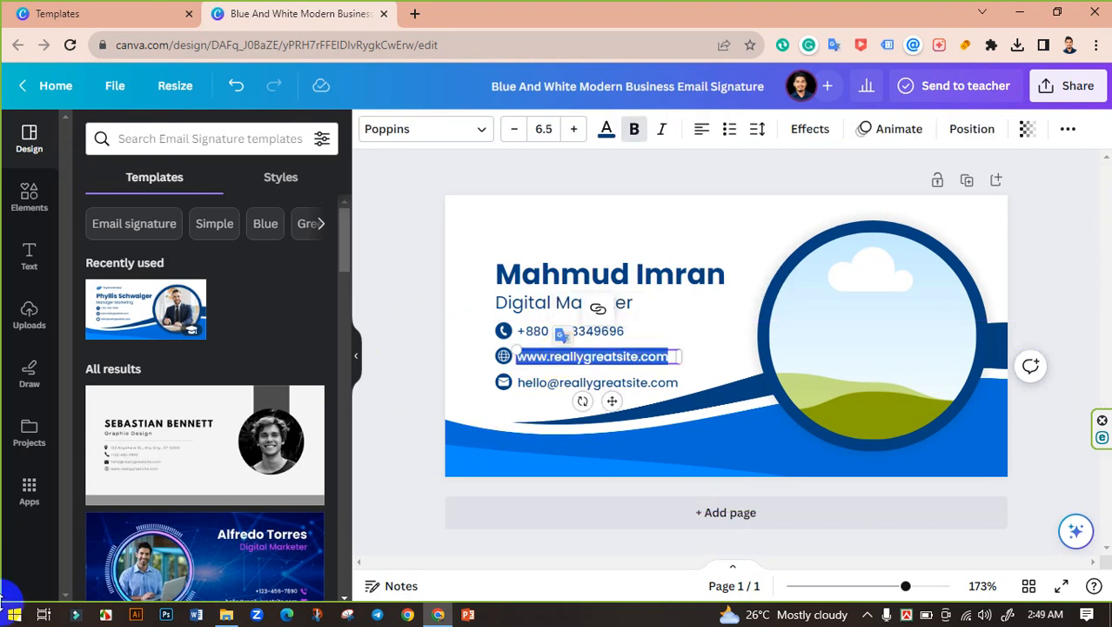
text(U)
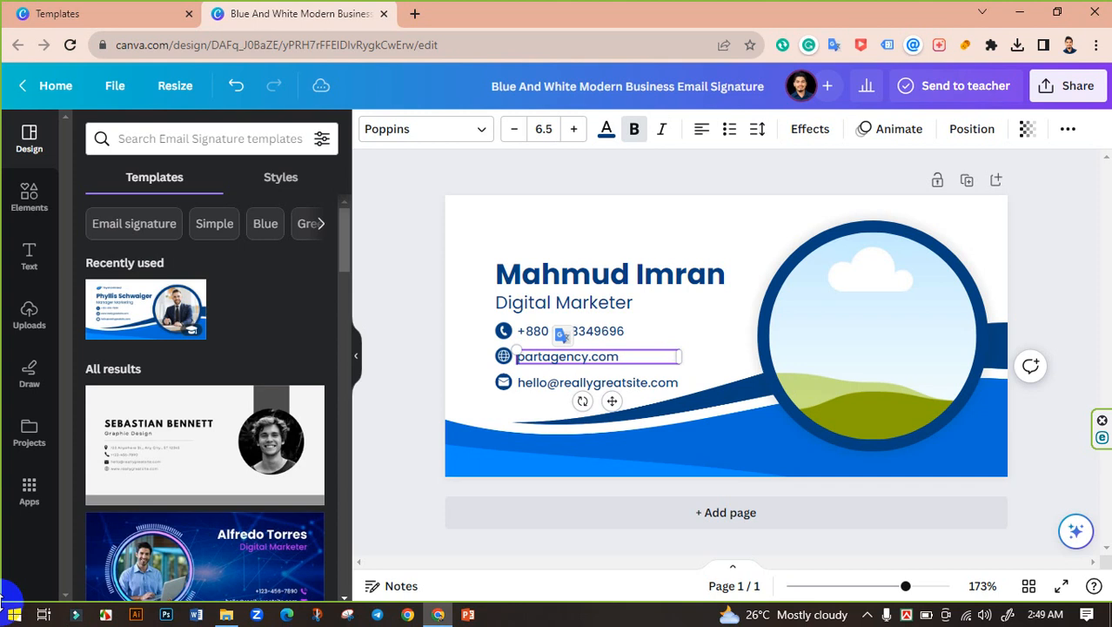
text(u)
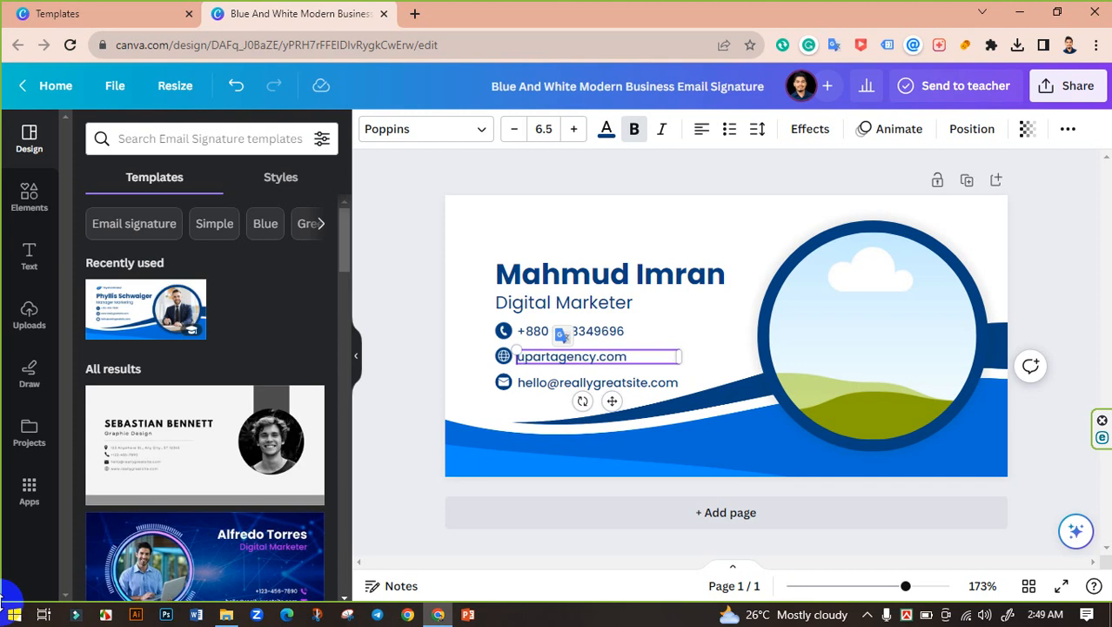
text(www)
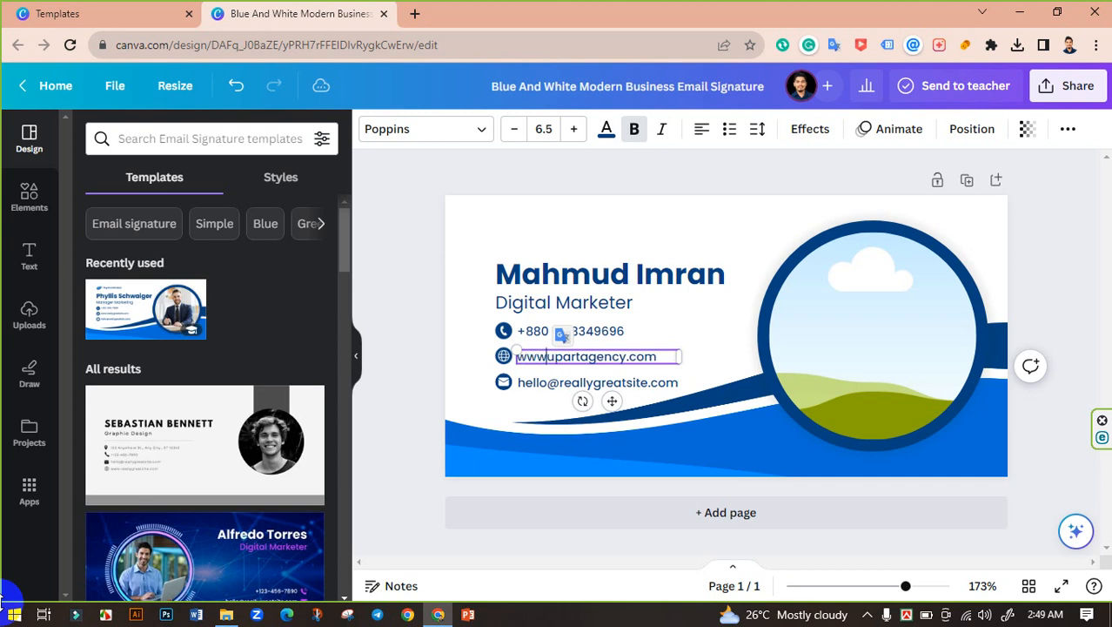
text(.)
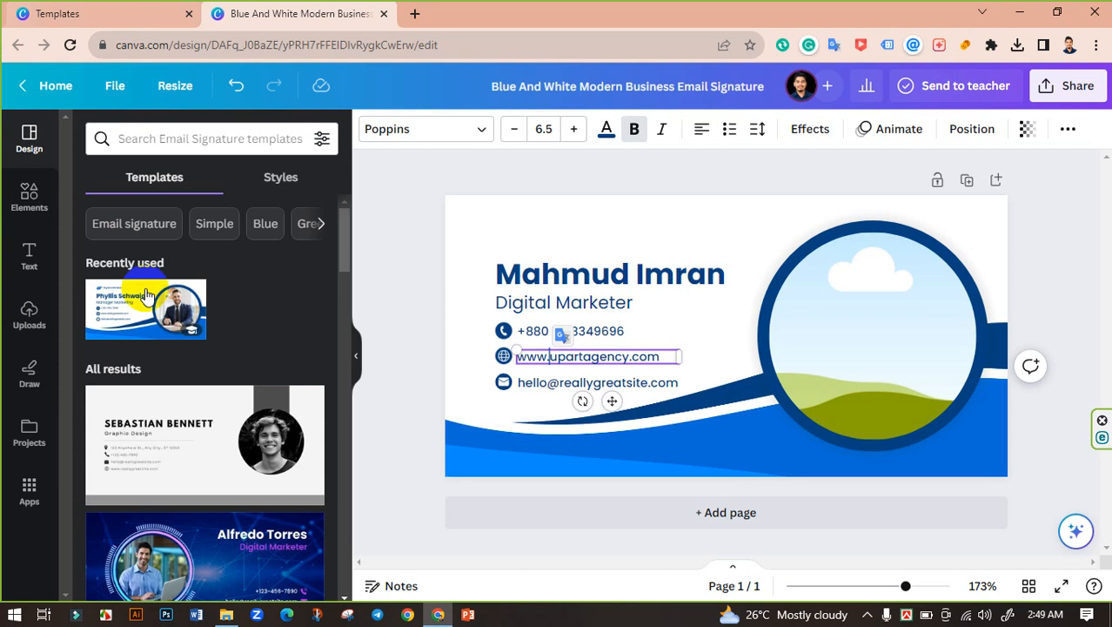
click(396, 237)
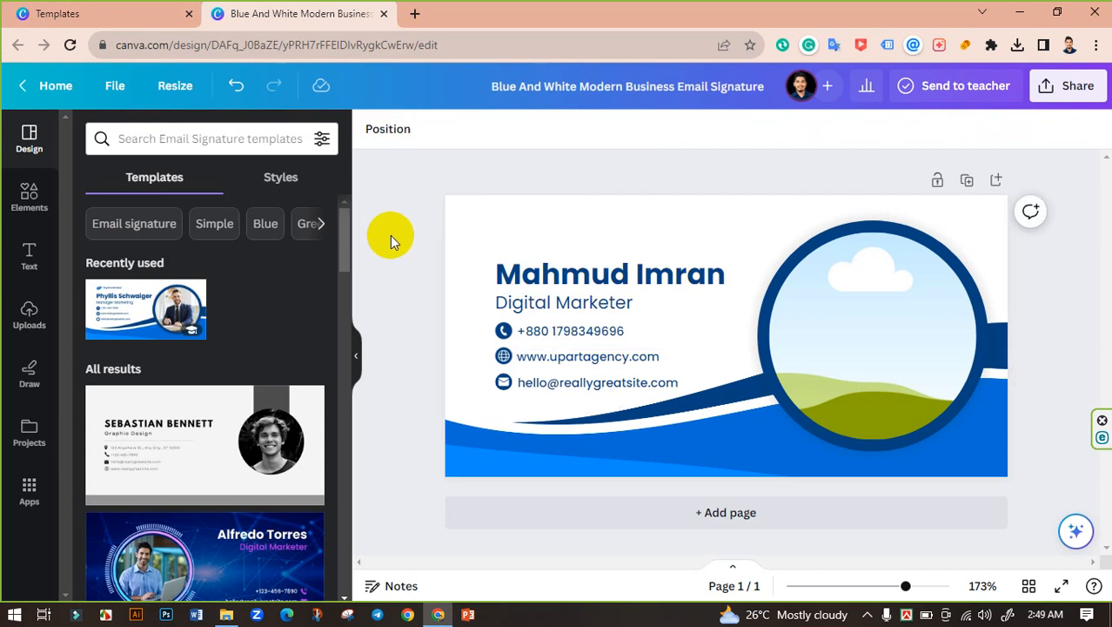
Step: Replace the sample email address with the owner's email address
double_click(558, 389)
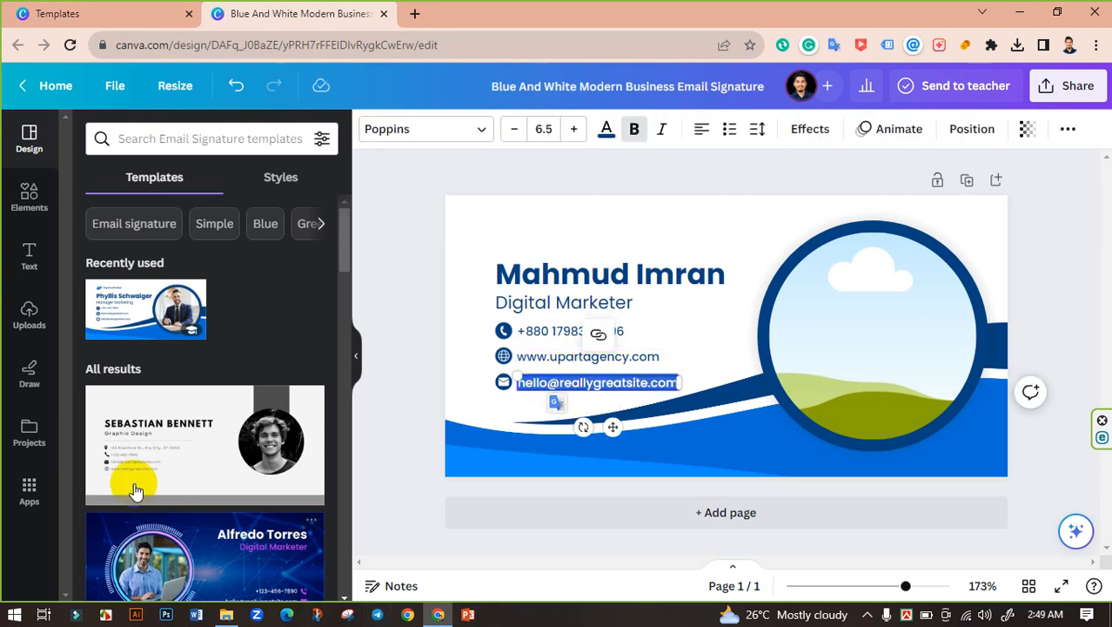
text(Hi)
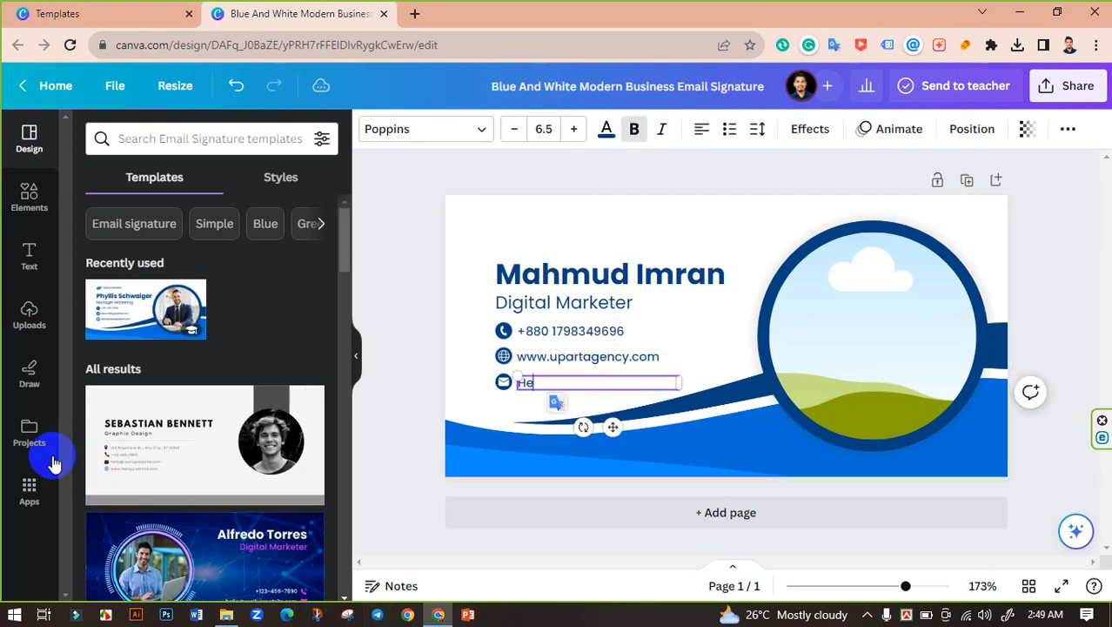
key(BackSpace)
key(BackSpace)
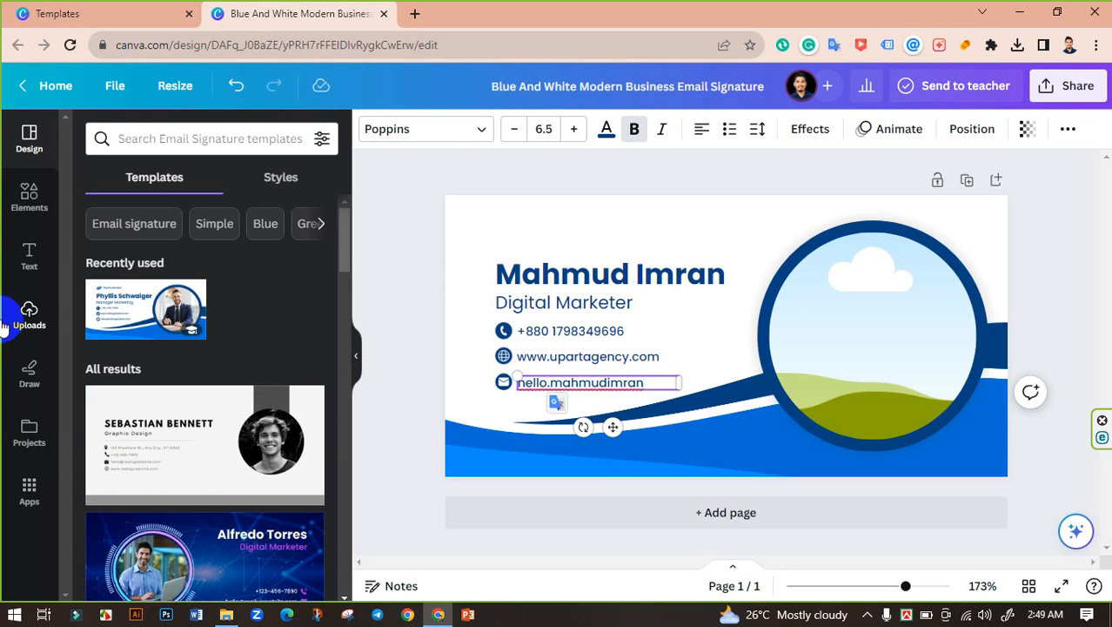
text(mail.co)
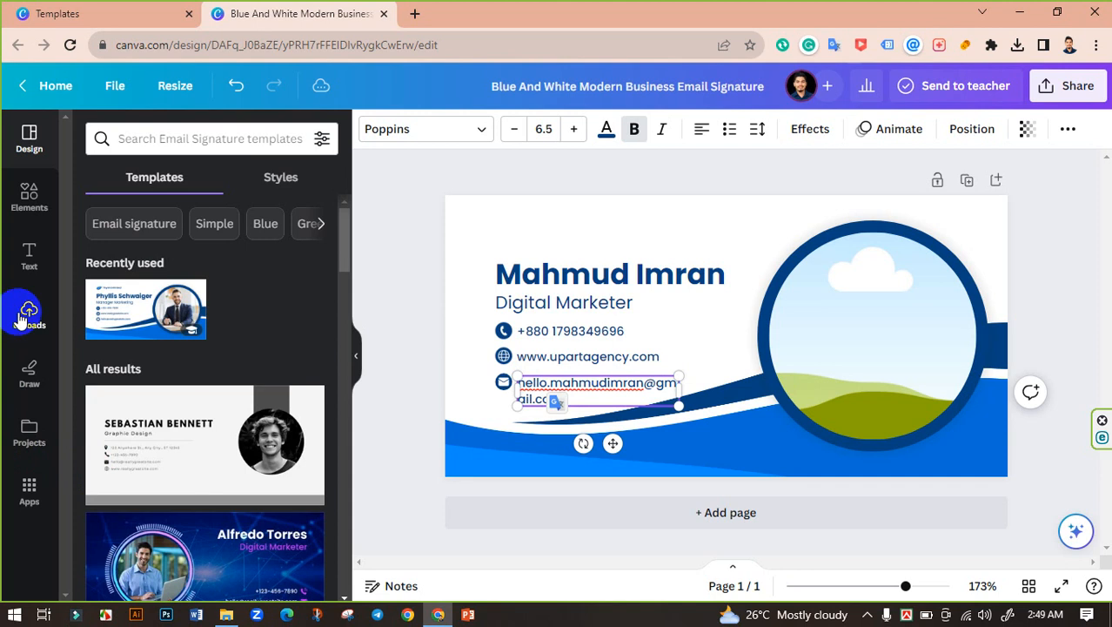
click(430, 306)
Step: Widen the email box to one row and delete the extra name part of the address
click(677, 385)
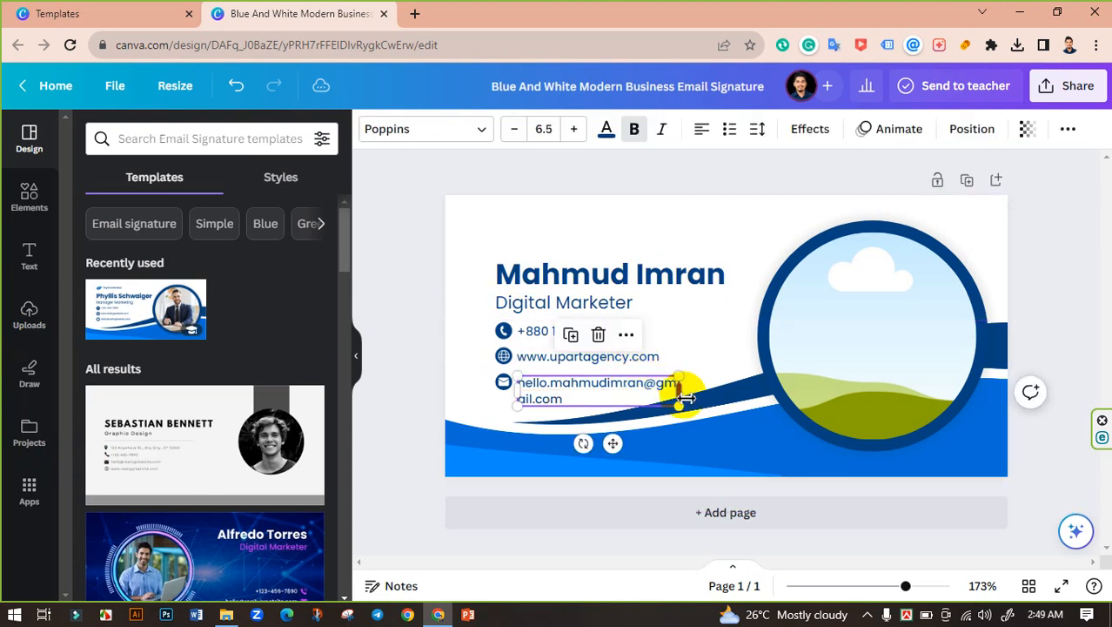
drag(686, 397, 739, 389)
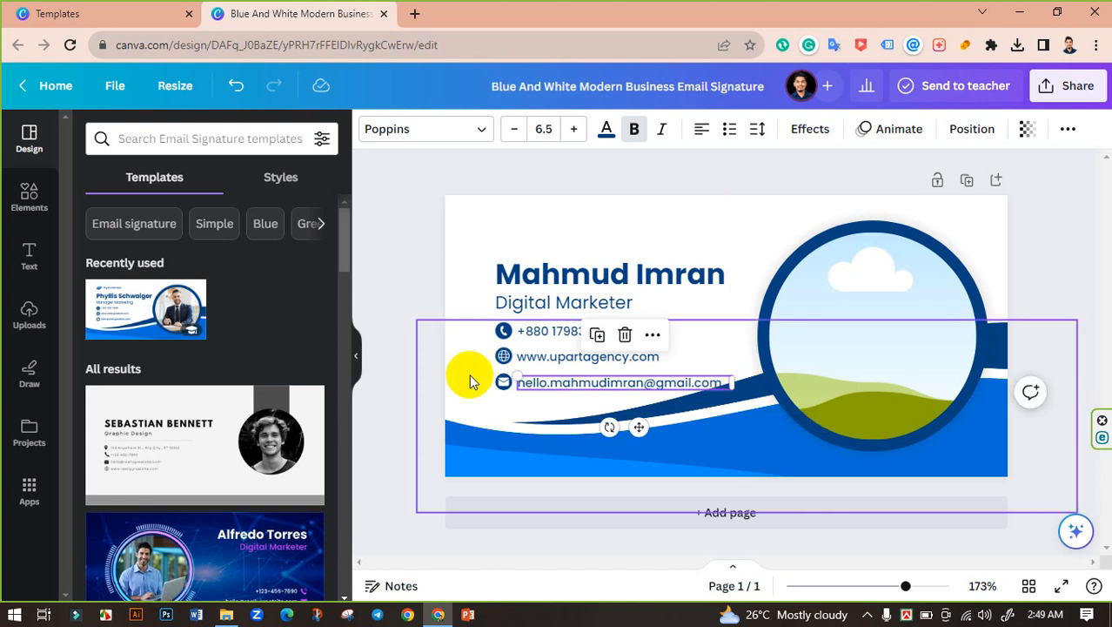
double_click(598, 383)
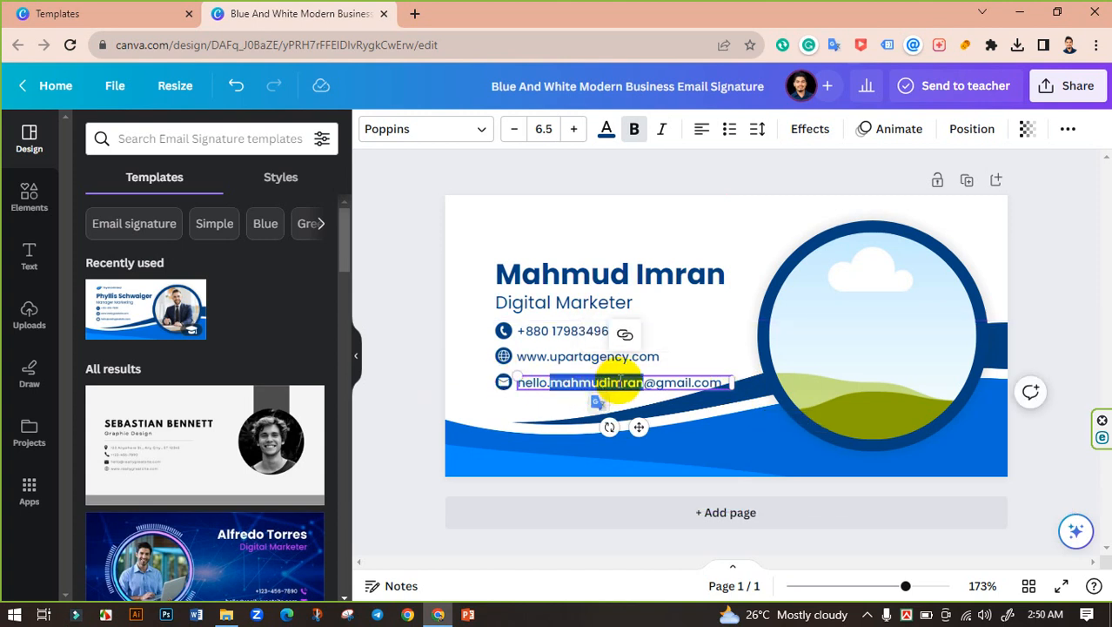
click(622, 382)
drag(607, 383, 558, 385)
key(BackSpace)
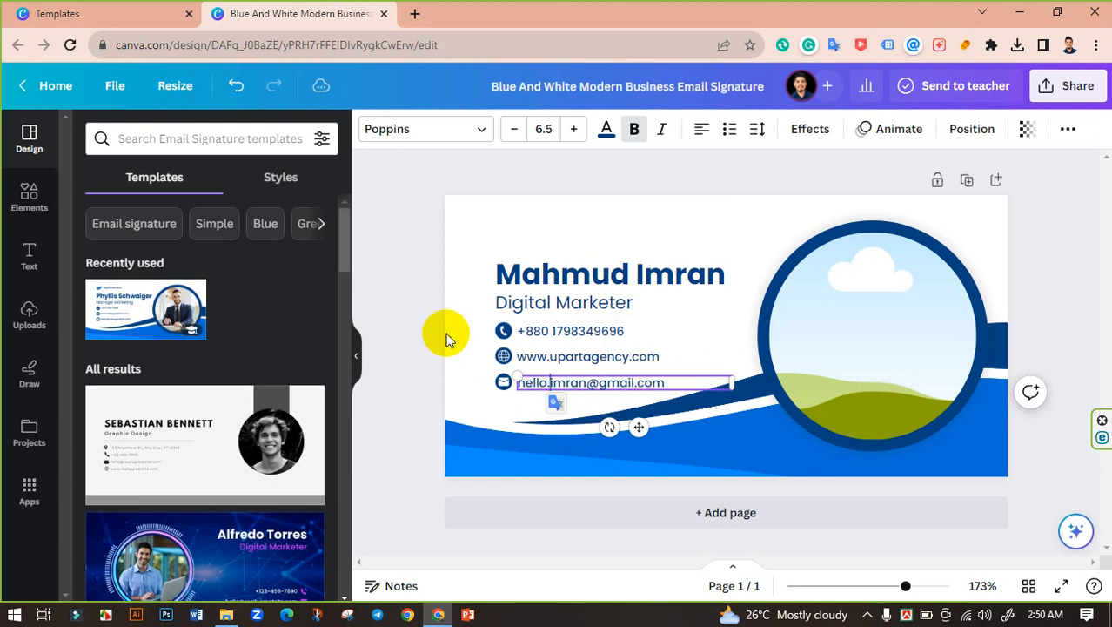
click(420, 276)
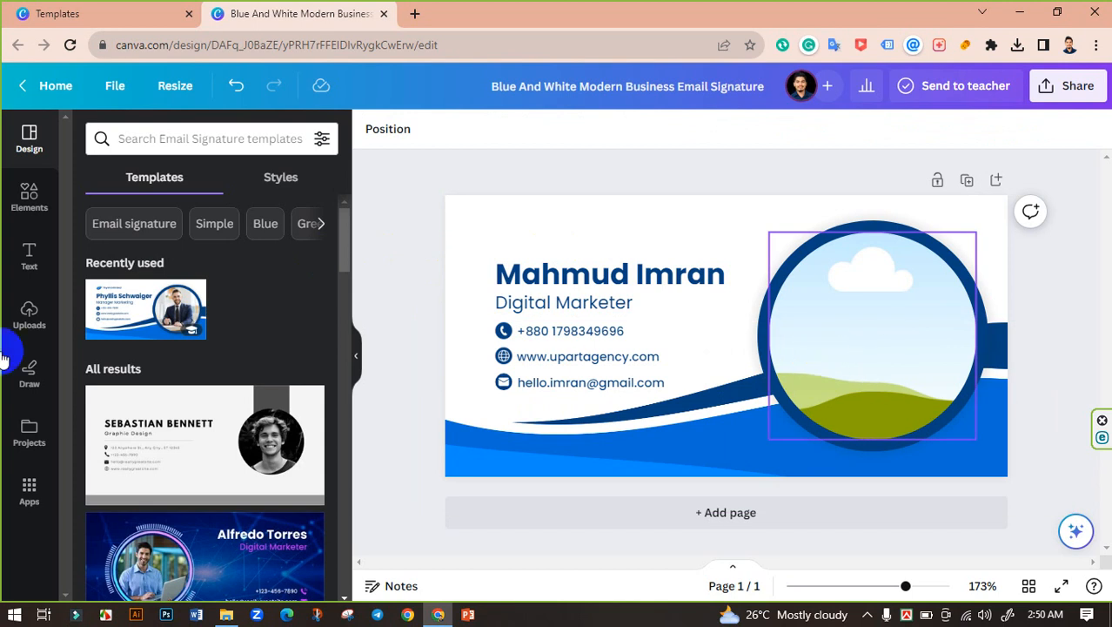
Step: Upload 'passport size picture international.jpg' from the D drive and drop it into the circular frame
click(14, 329)
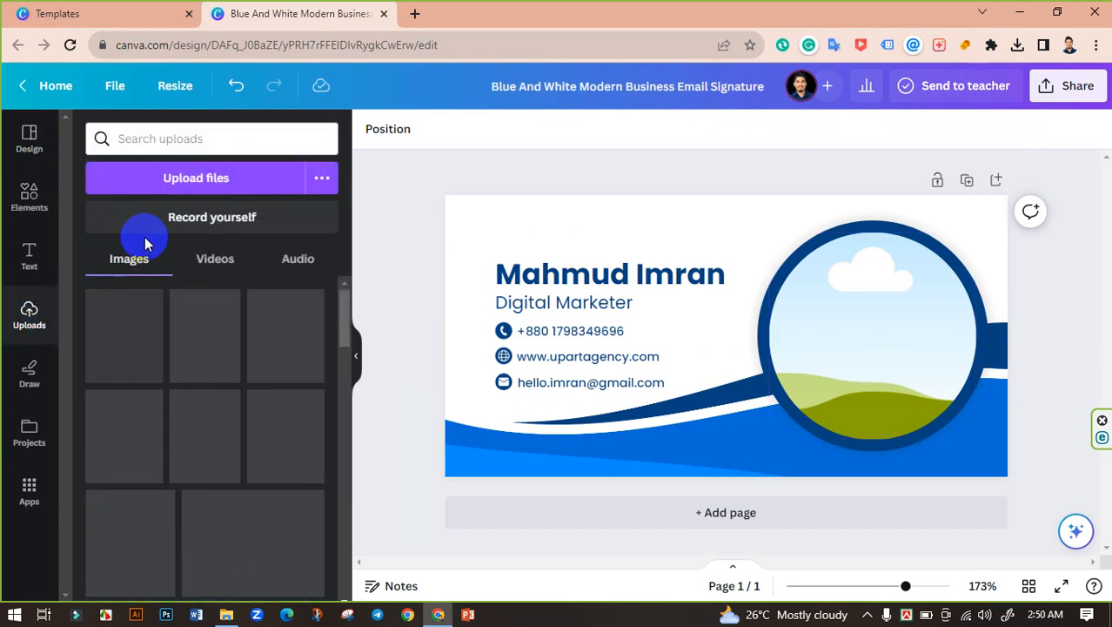
click(236, 179)
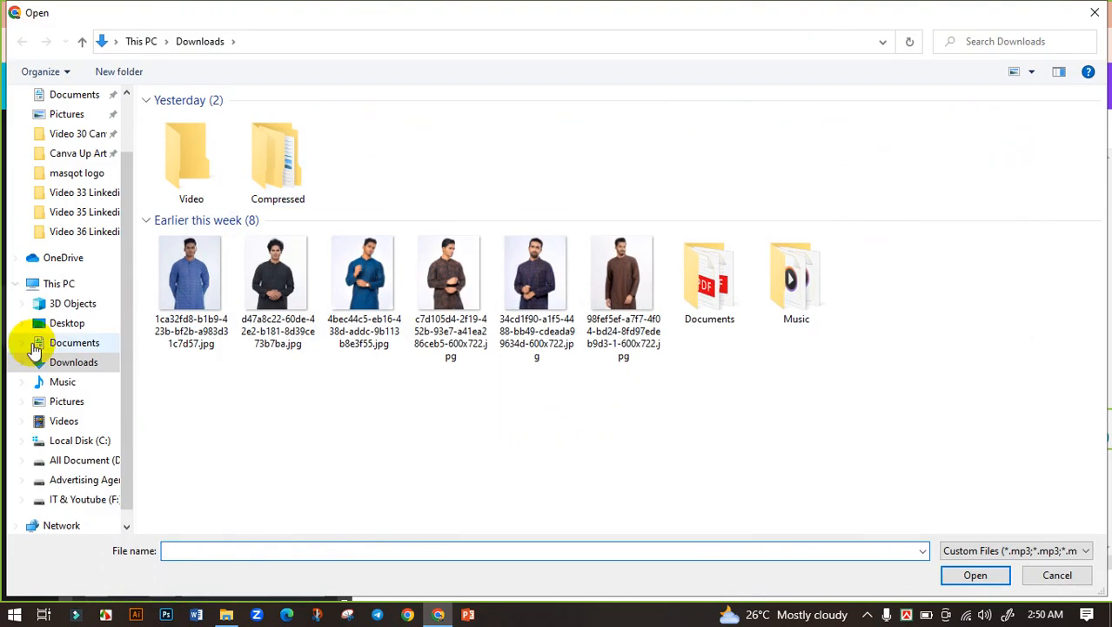
click(84, 439)
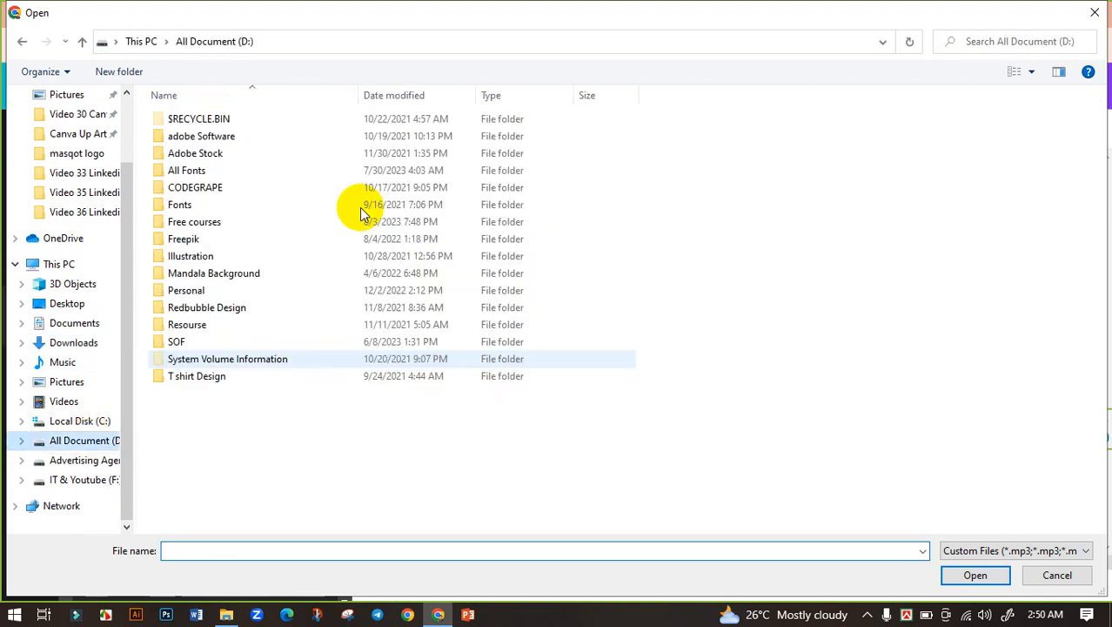
click(188, 293)
key(Return)
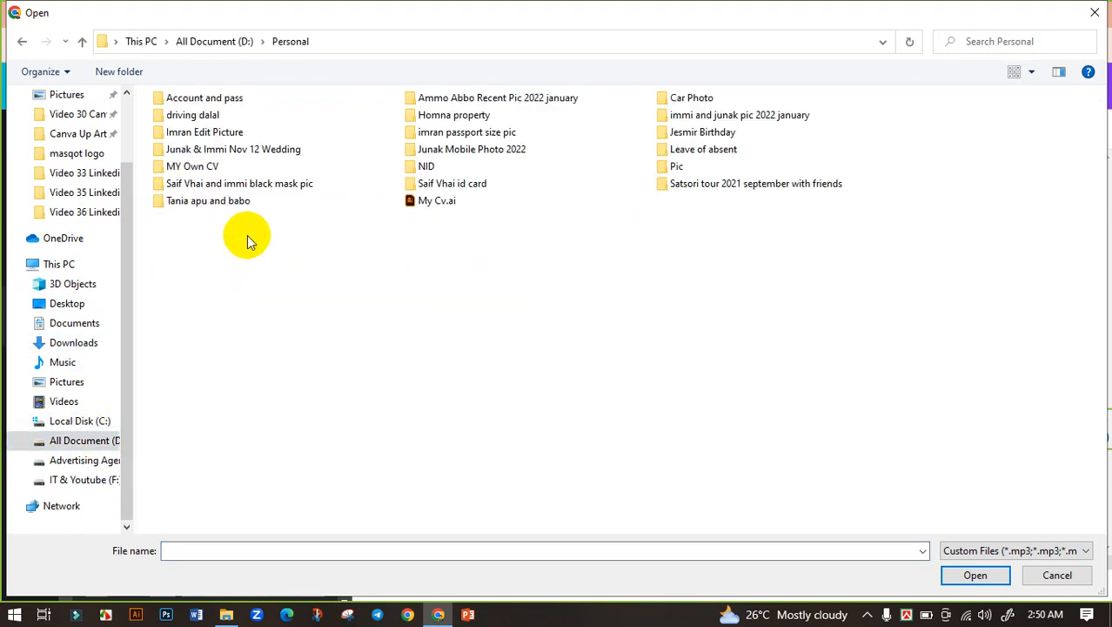
double_click(485, 132)
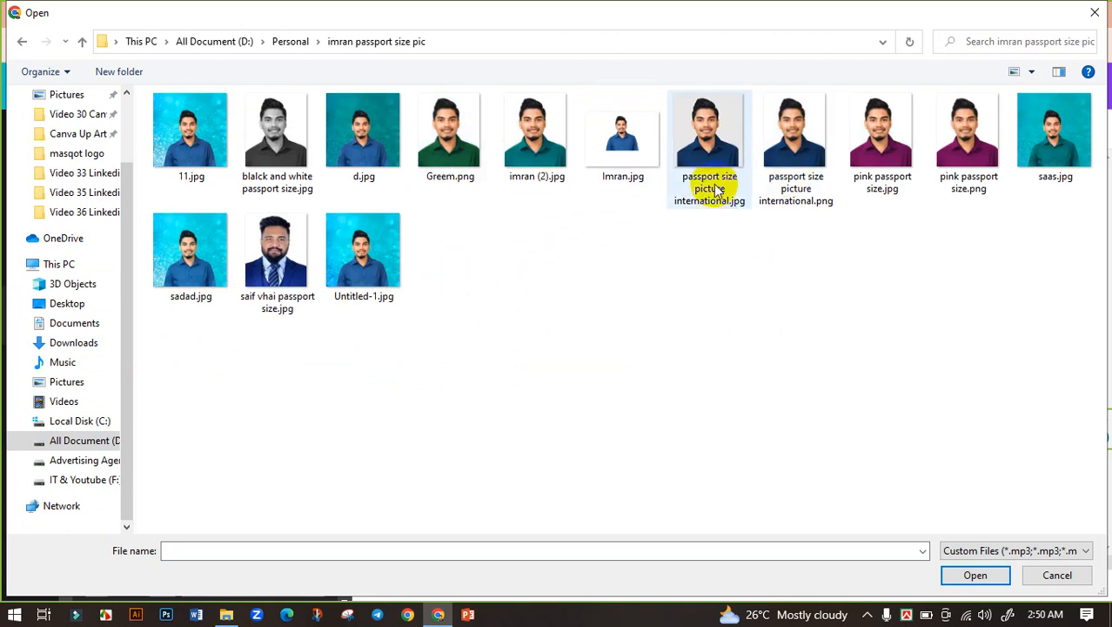
click(722, 151)
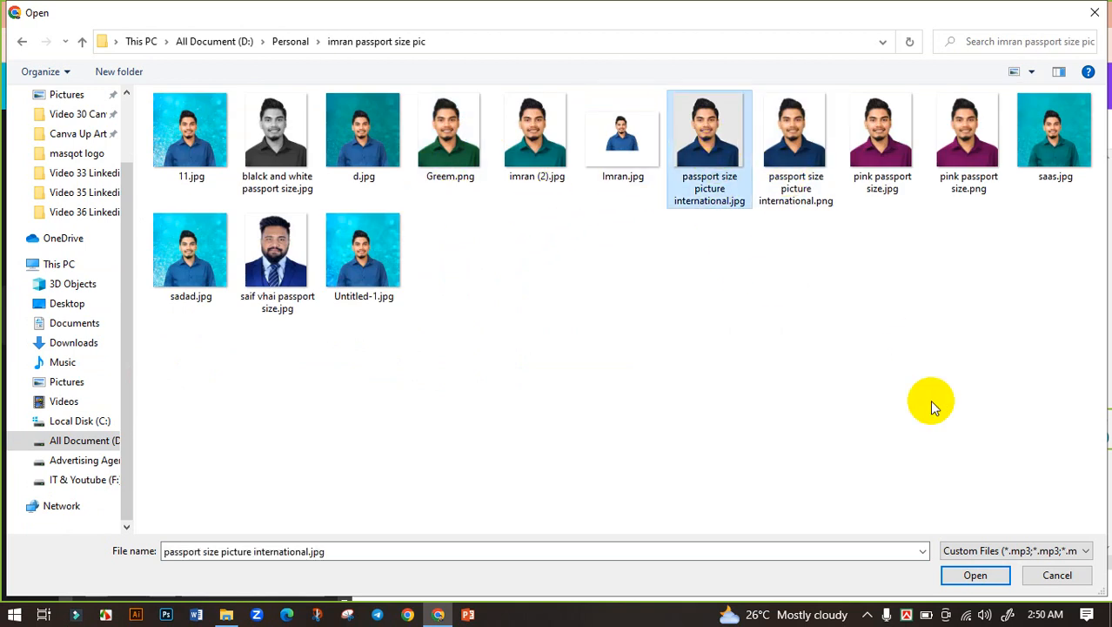
click(966, 578)
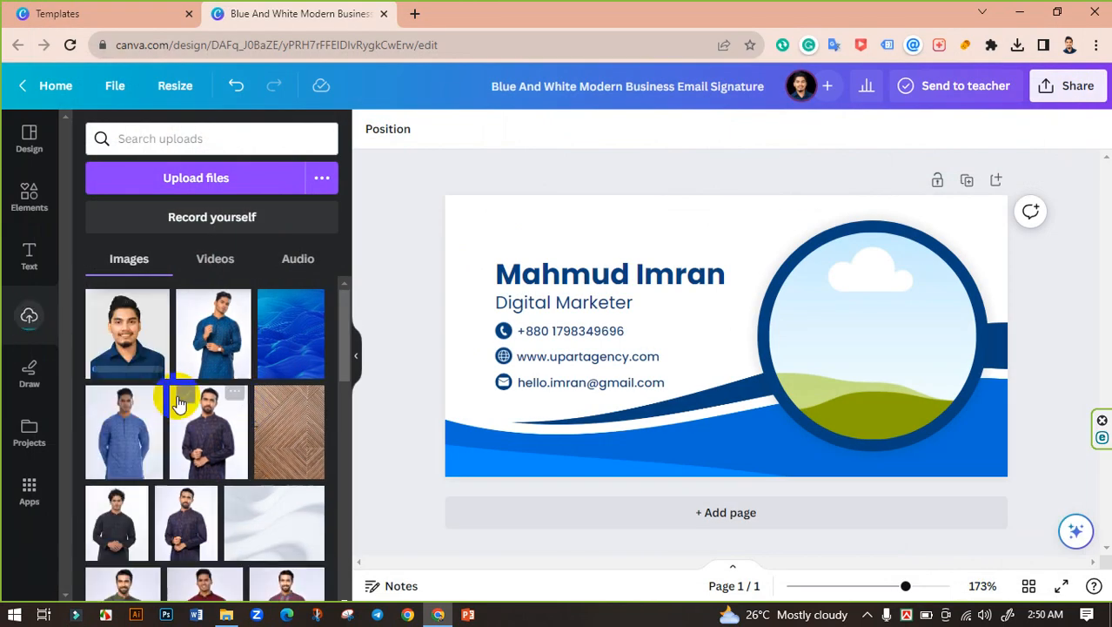
drag(128, 327, 816, 310)
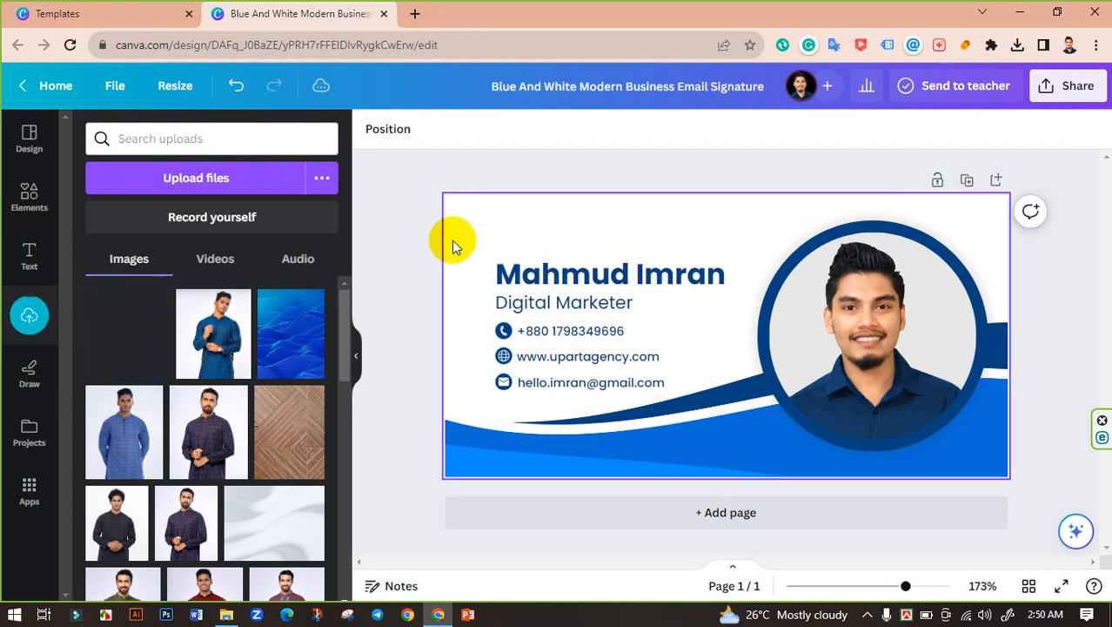
Step: In a new browser tab, go to Unsplash and search for 'white background' images
click(412, 13)
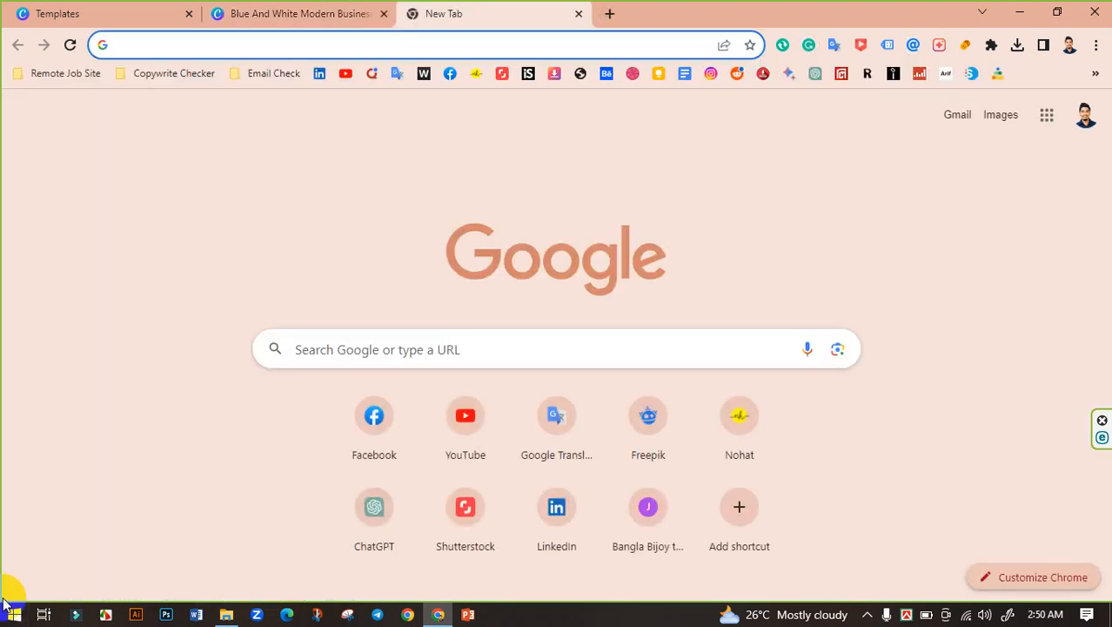
text(uns)
key(Return)
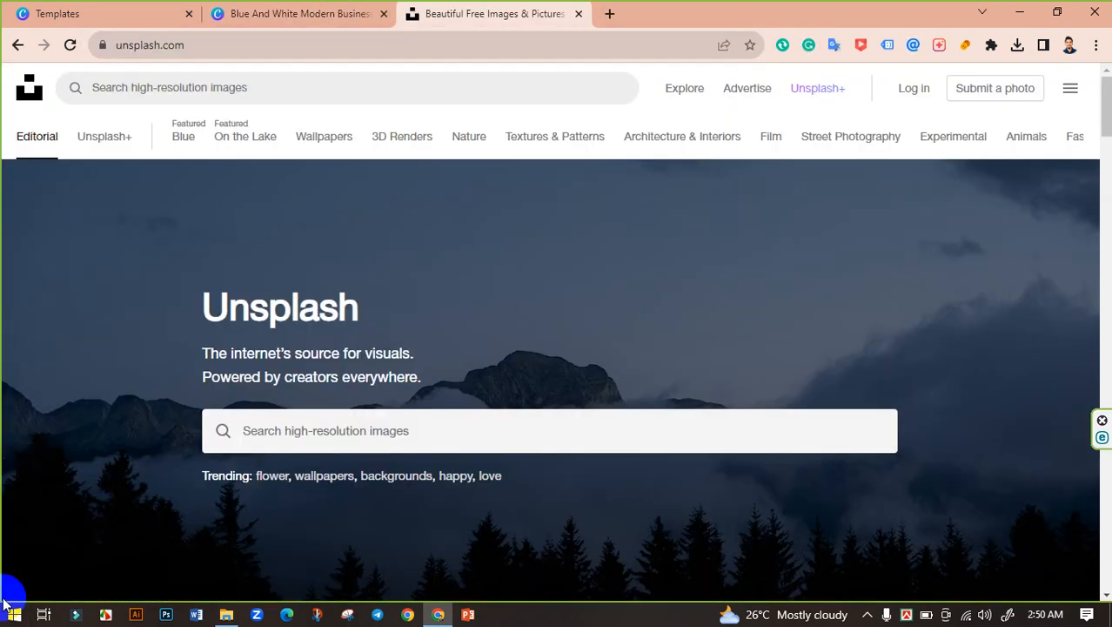
click(411, 422)
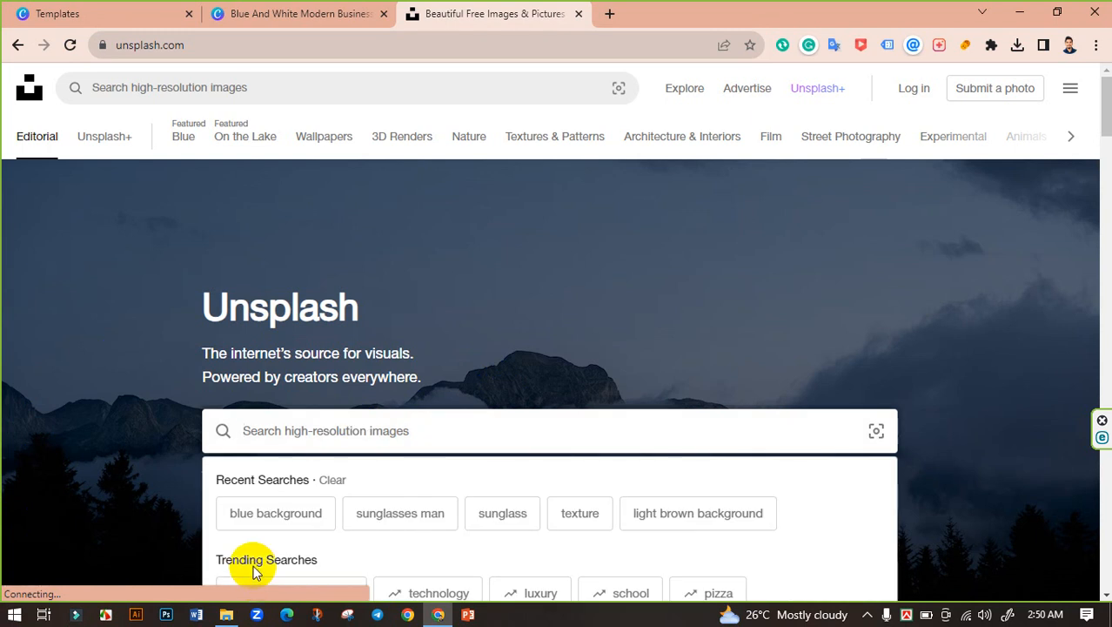
text(white bac)
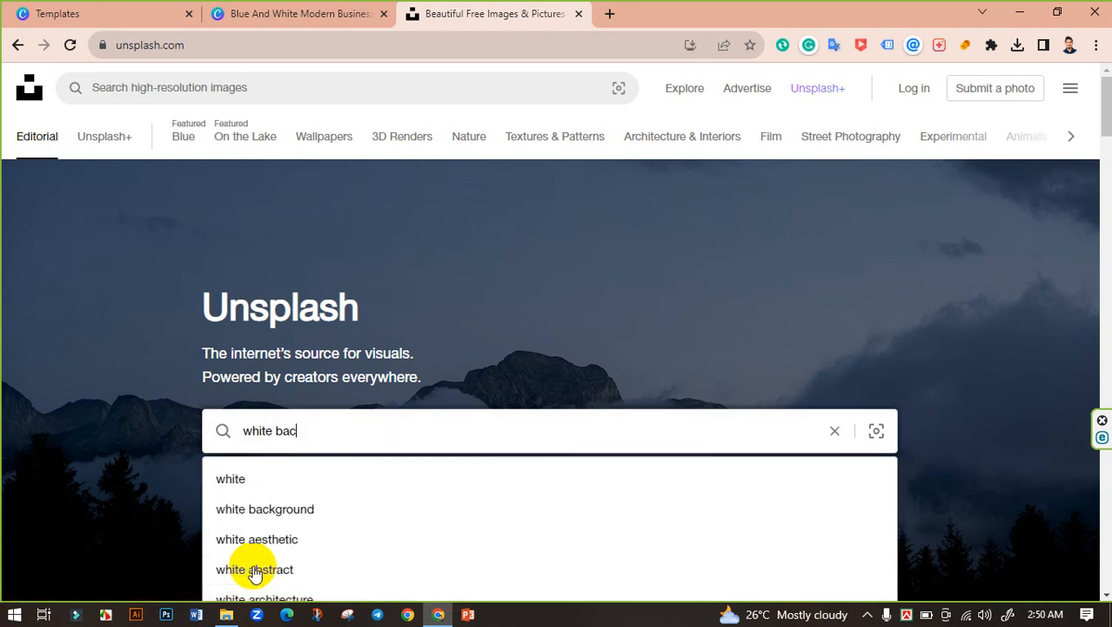
text(kground)
key(Return)
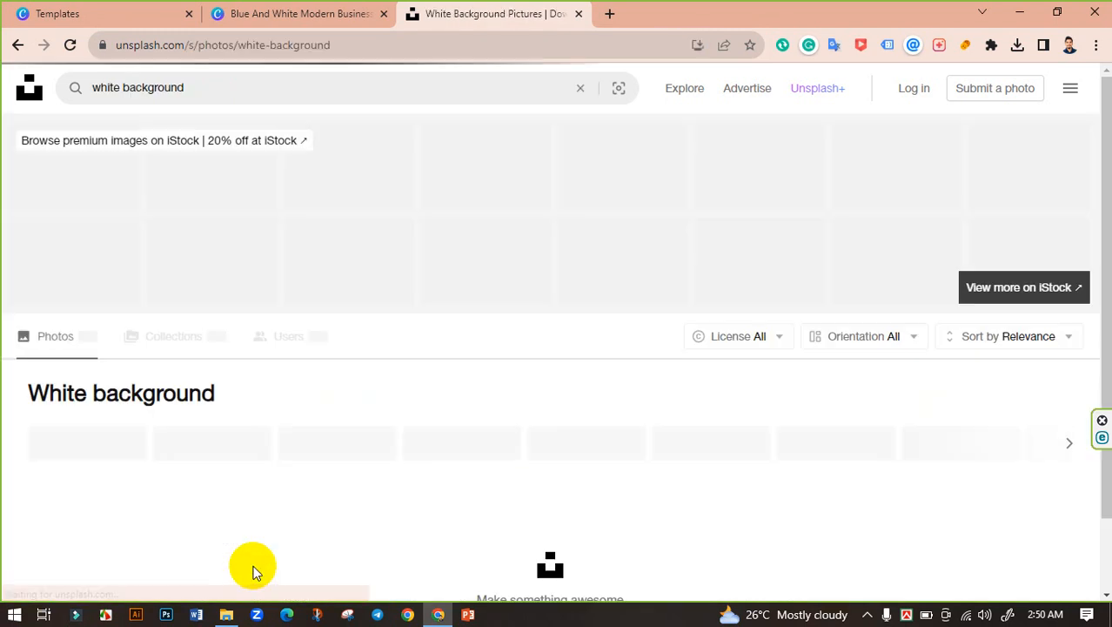
Step: Download the wavy white-wall photo at Medium size, then return to the Canva design
scroll(414, 282, down, 1)
scroll(414, 282, down, 10)
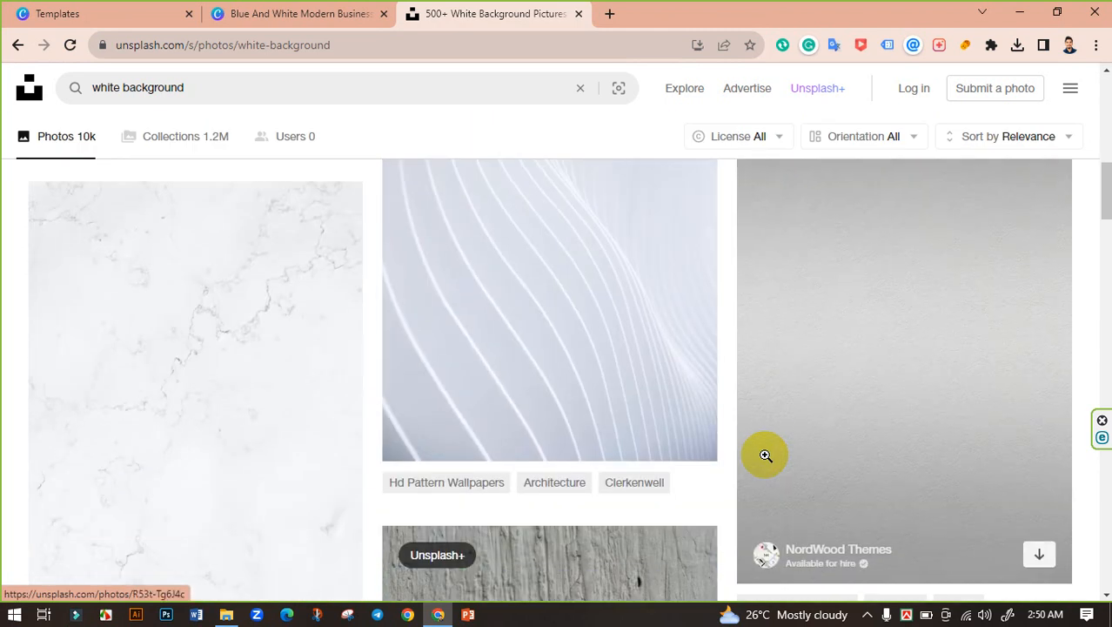
scroll(609, 414, up, 2)
click(523, 349)
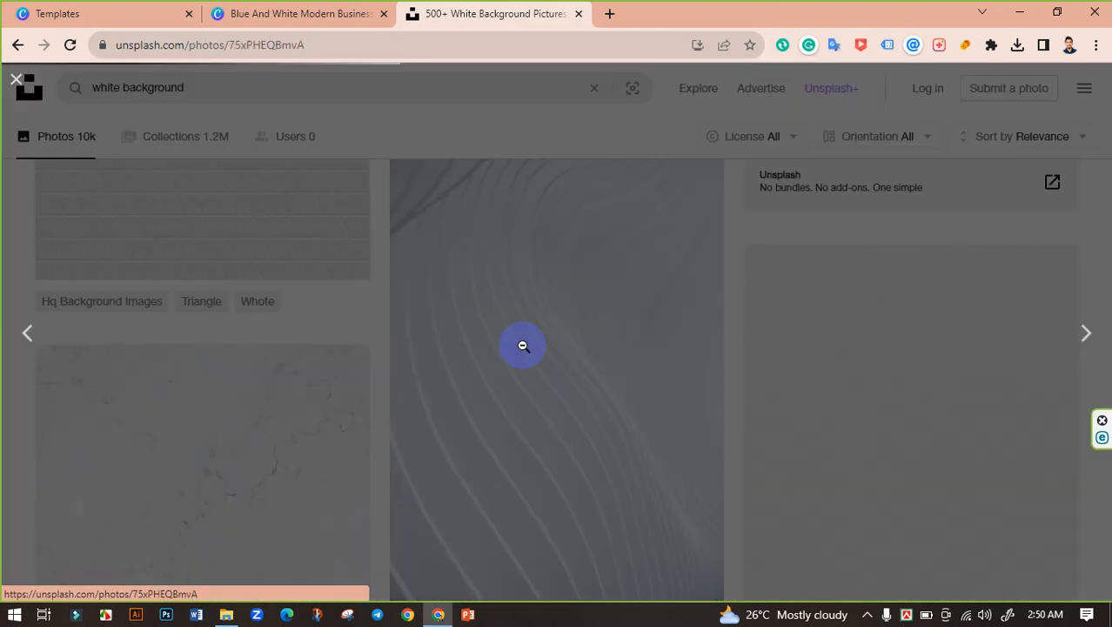
click(1013, 101)
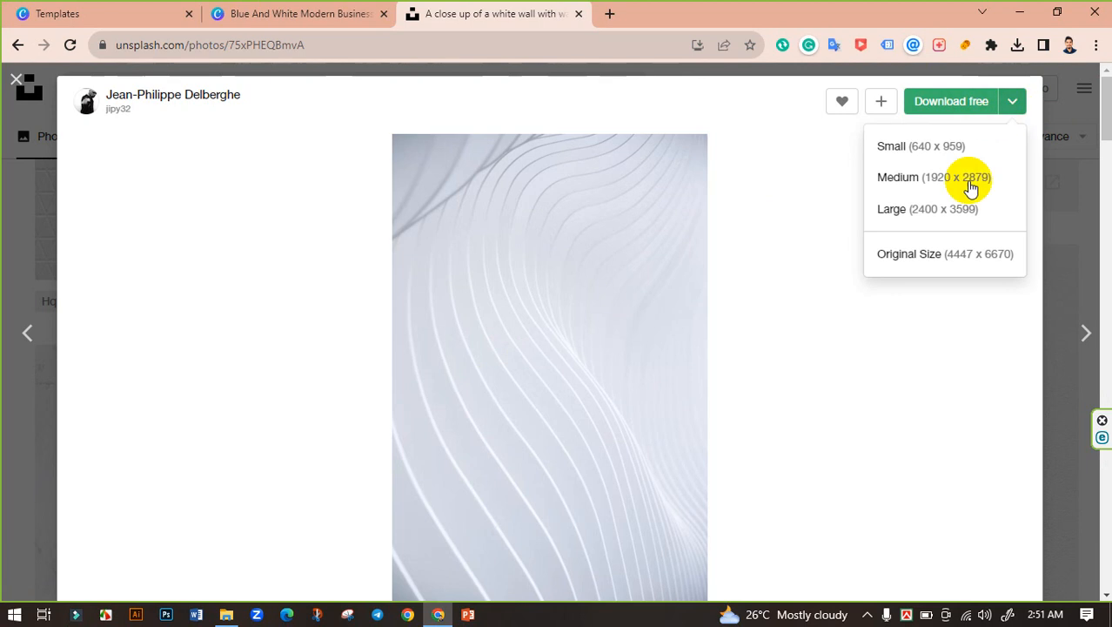
click(938, 216)
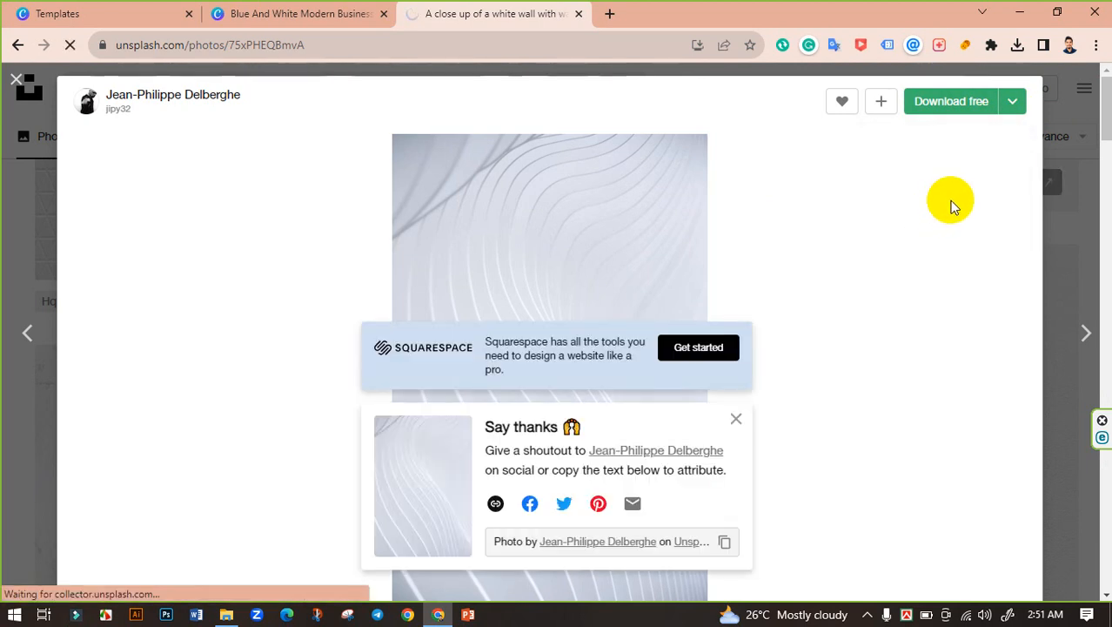
click(1016, 44)
click(290, 9)
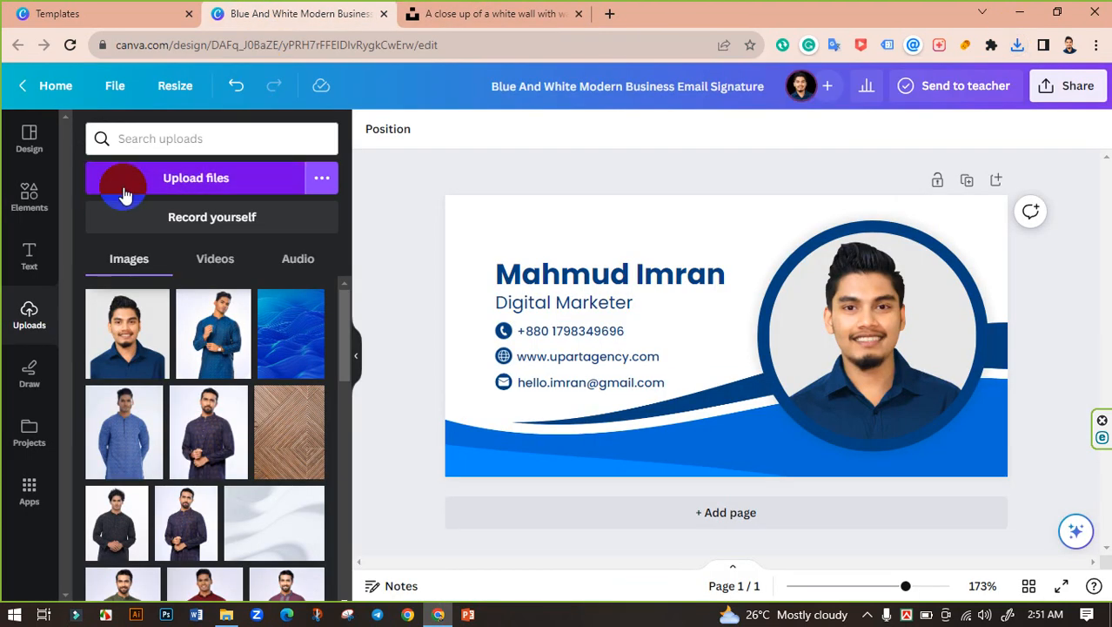
Step: Upload the downloaded wavy white-wall photo from Downloads and place it as the signature background
click(185, 178)
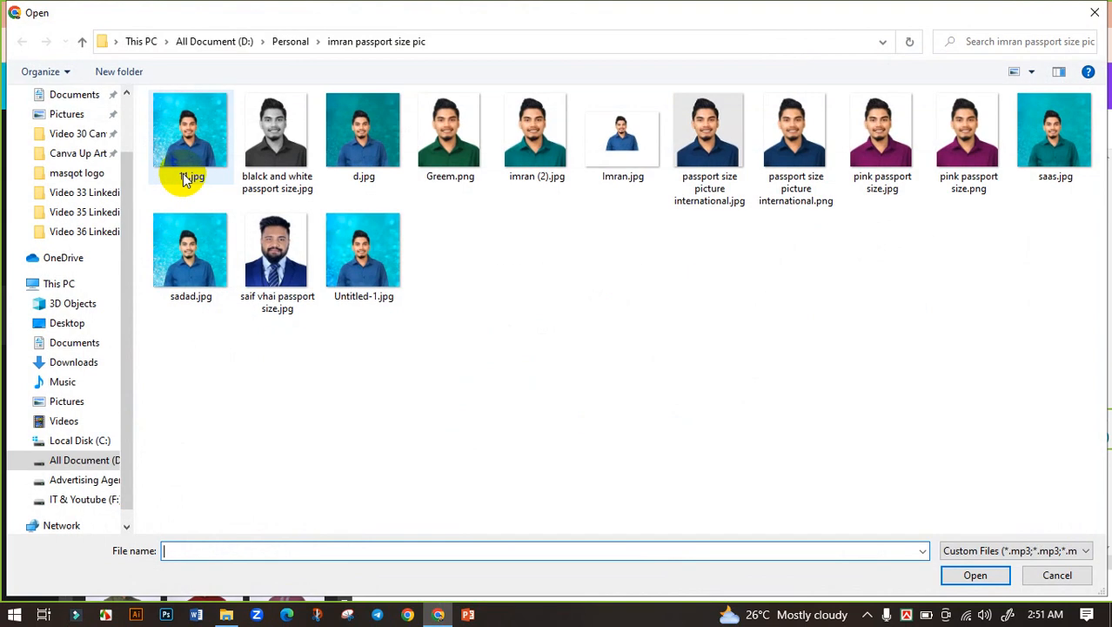
scroll(55, 121, up, 3)
click(65, 146)
click(186, 151)
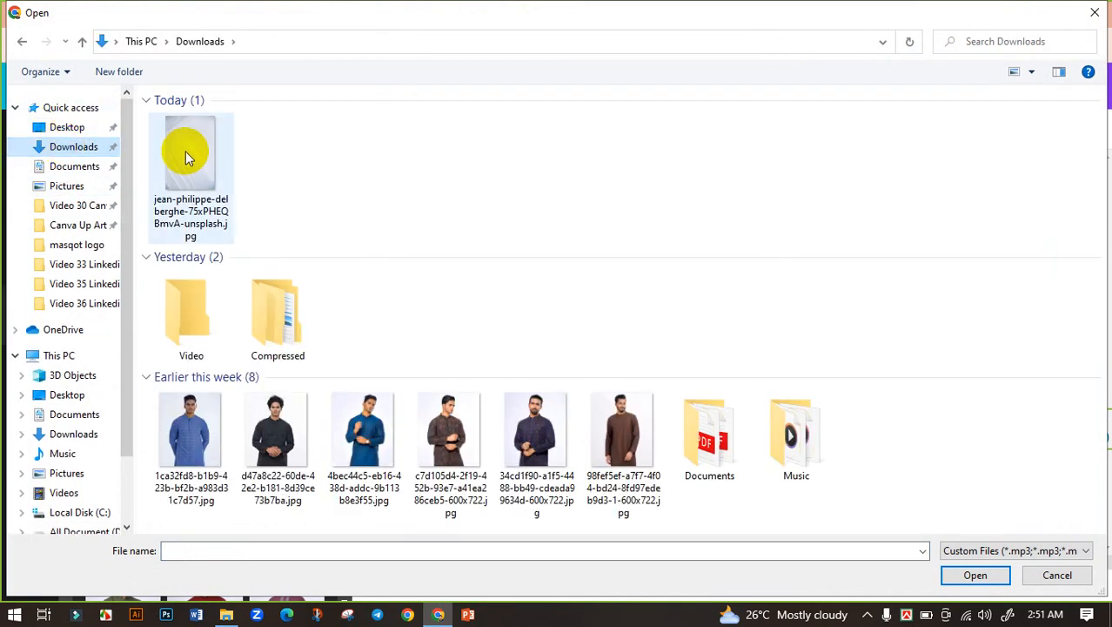
click(977, 576)
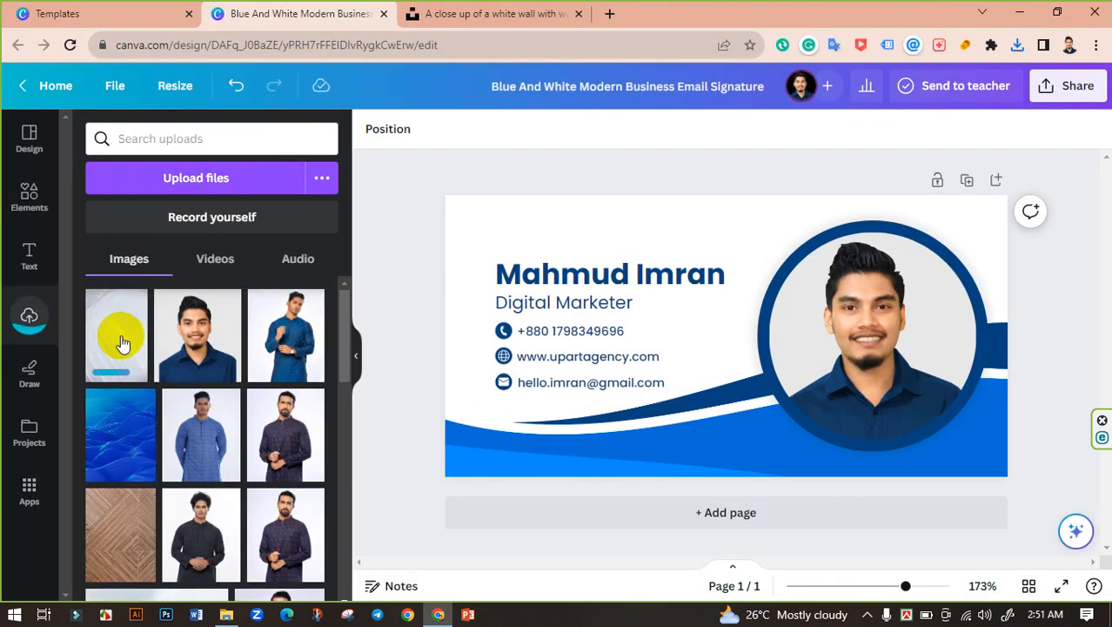
drag(122, 344, 459, 242)
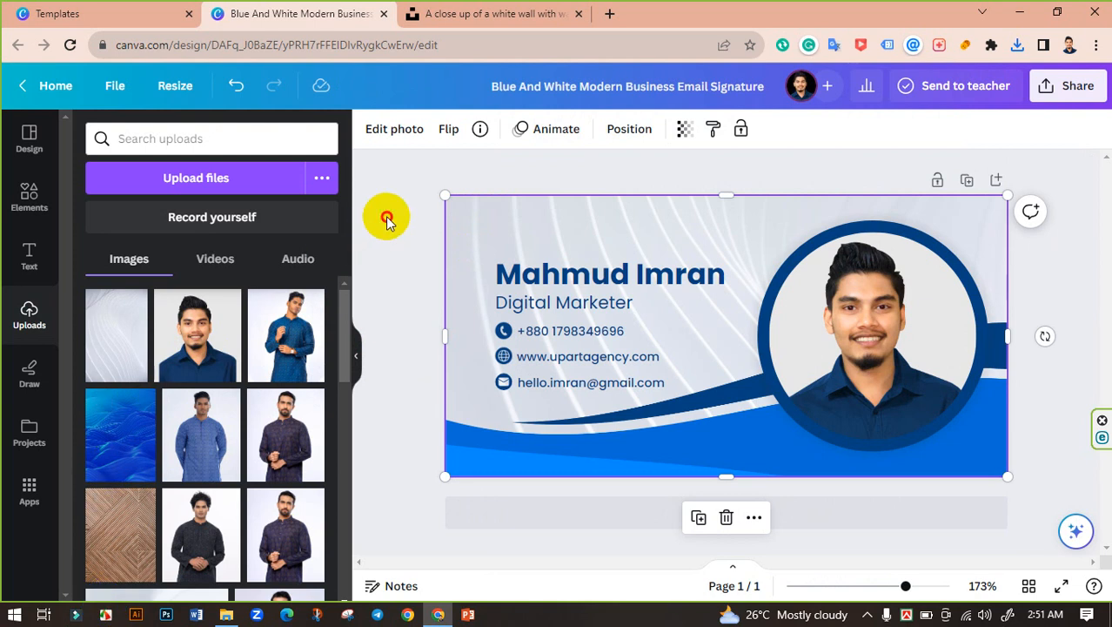
click(599, 217)
Step: Set the background image's transparency to 75, then deselect it
click(595, 221)
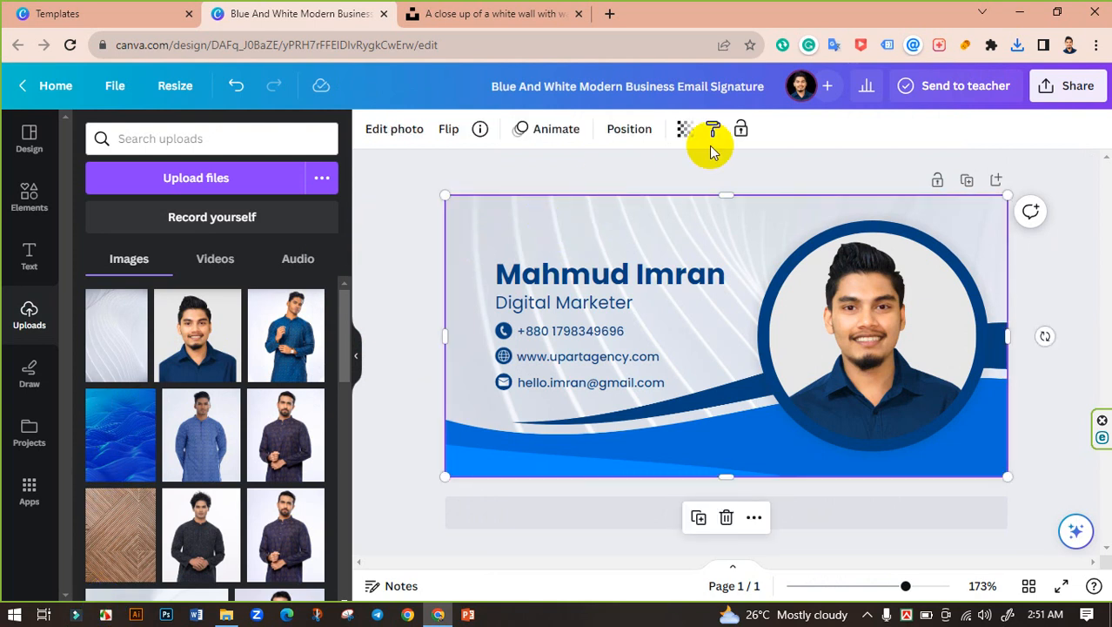
click(686, 130)
drag(670, 200, 640, 198)
click(670, 171)
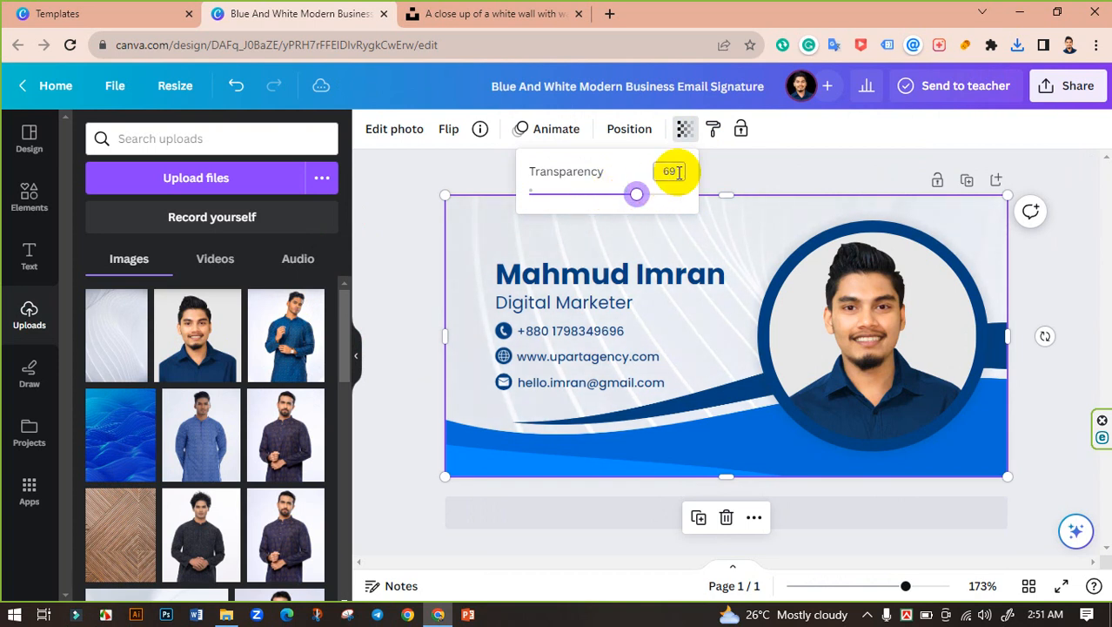
drag(682, 169, 628, 170)
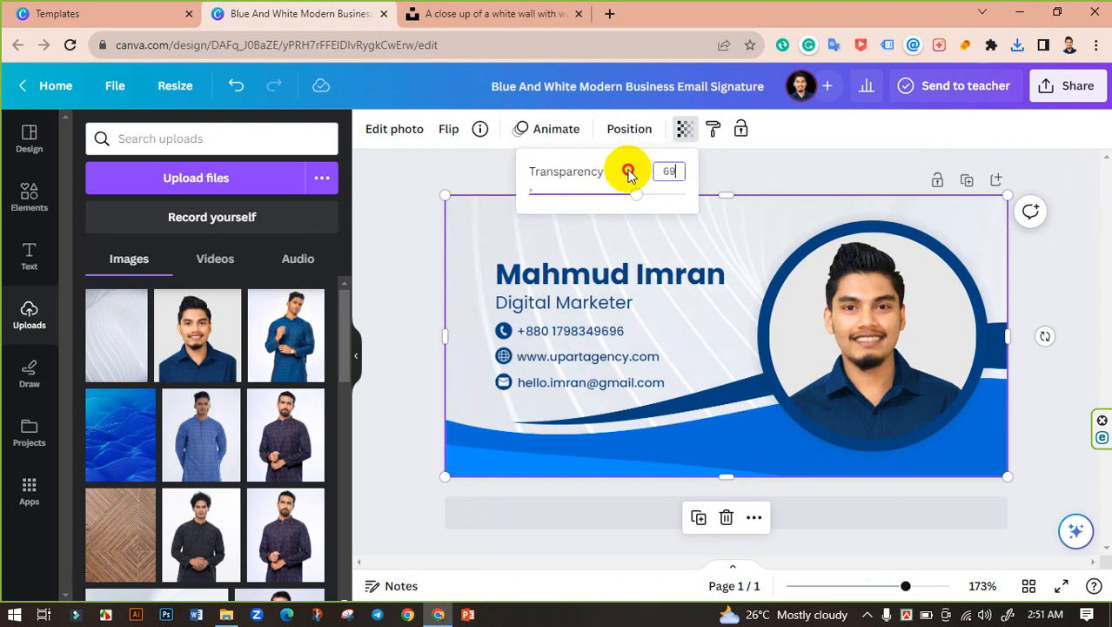
text(7)
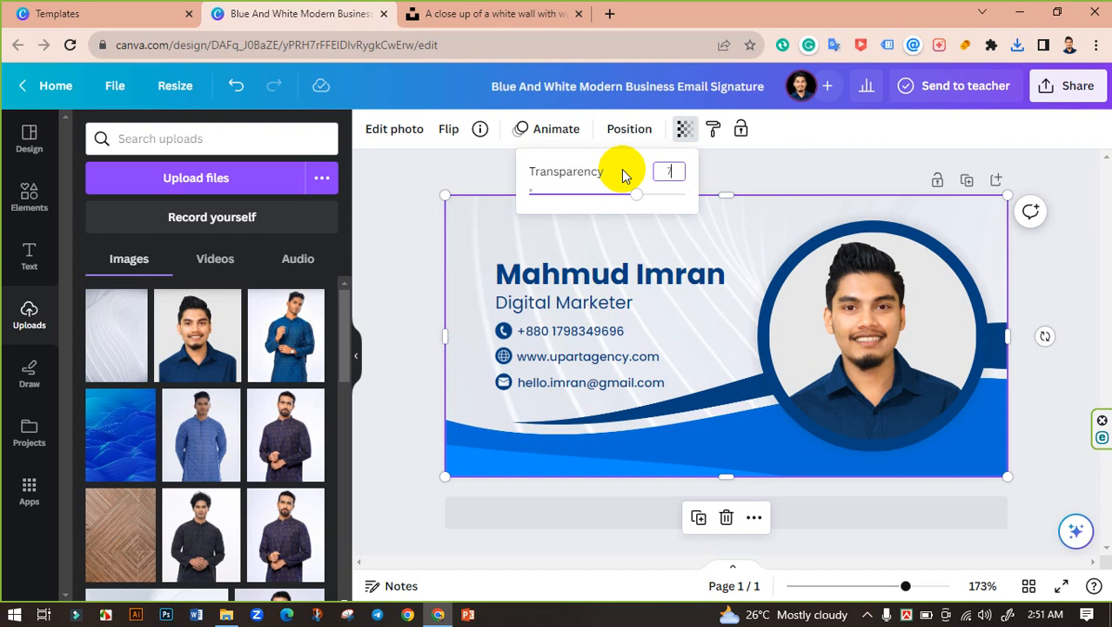
text(5)
key(Return)
click(450, 173)
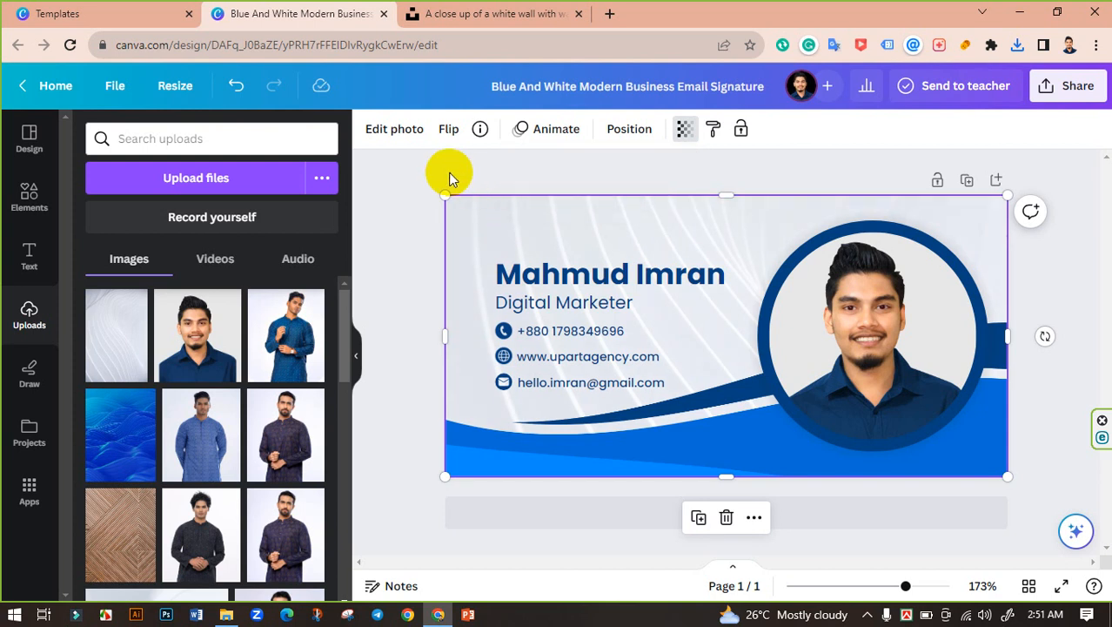
click(446, 173)
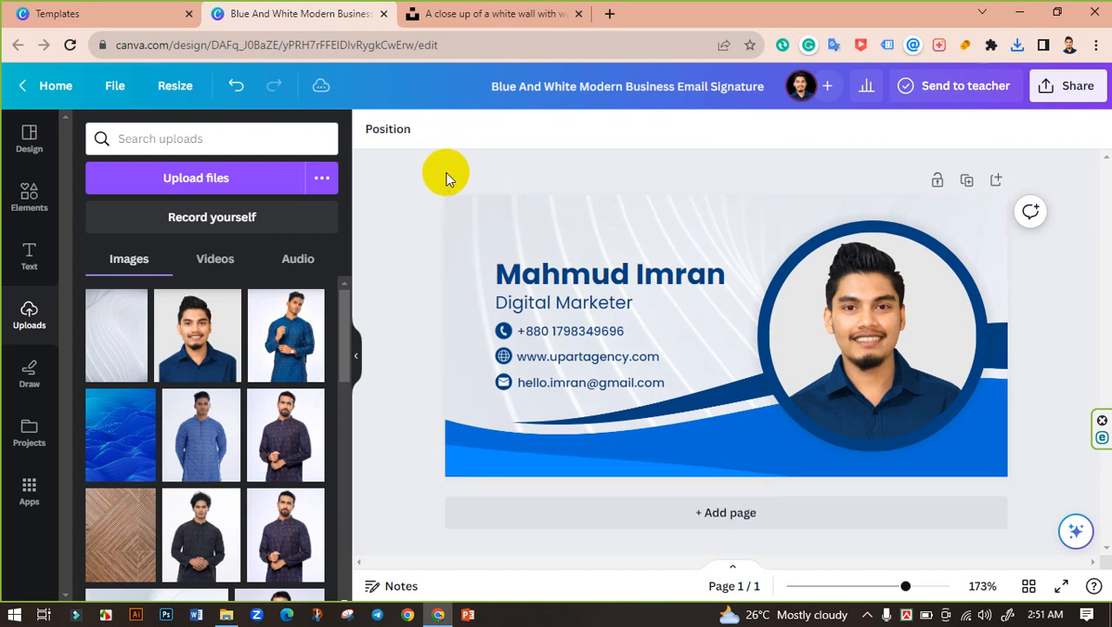
Step: Retitle the design as the owner's name followed by 'Email Signature'
mouse_move(906, 586)
mouse_down()
mouse_move(929, 586)
mouse_move(901, 586)
mouse_up()
click(356, 354)
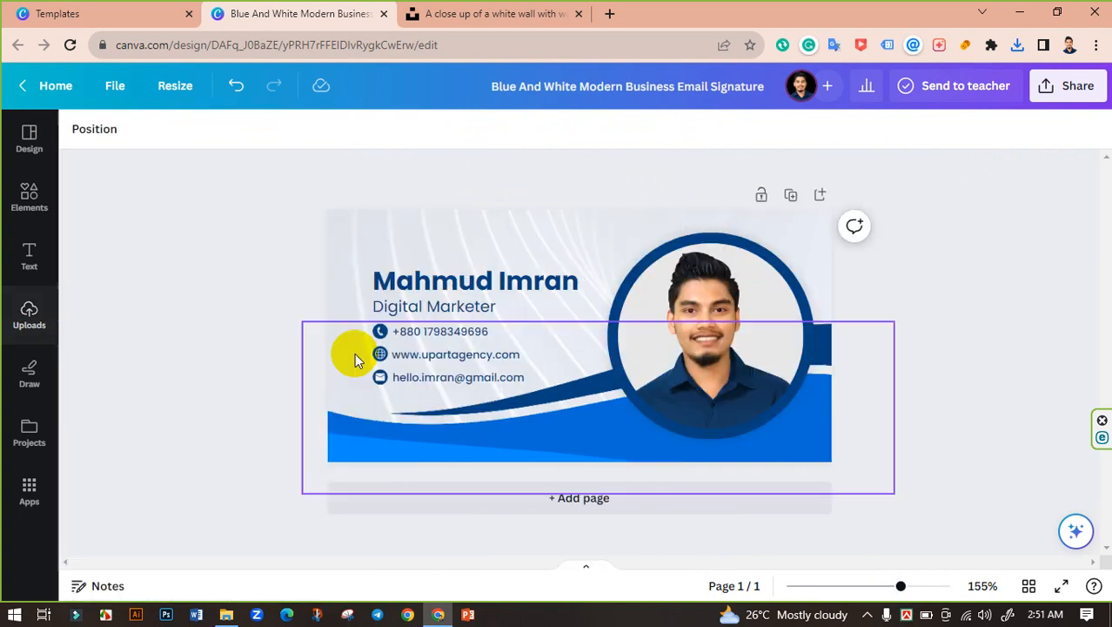
click(273, 314)
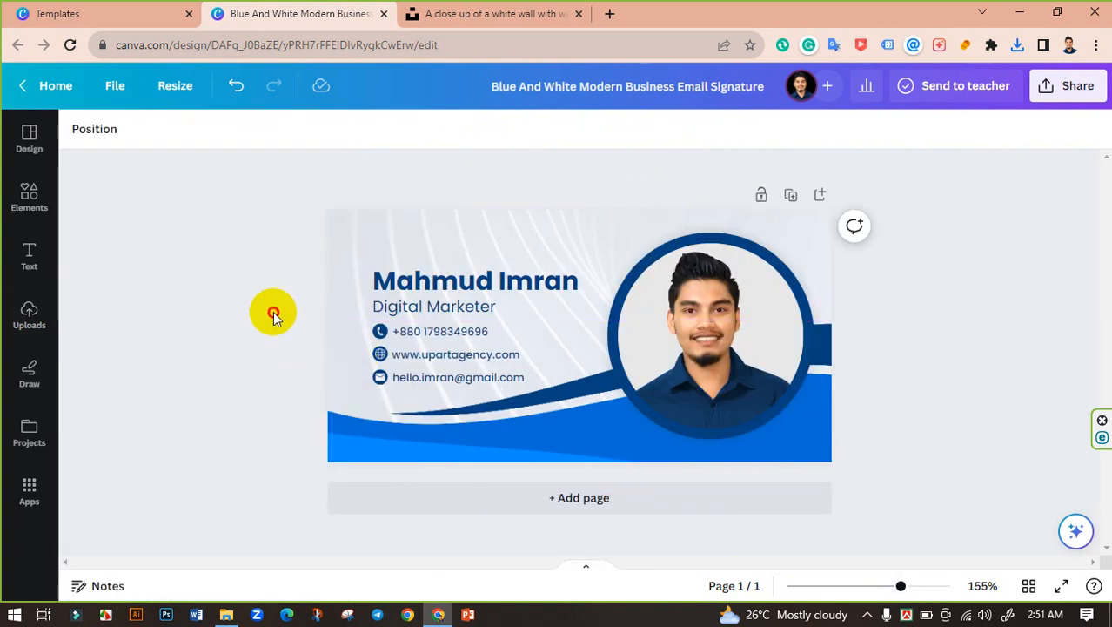
click(698, 84)
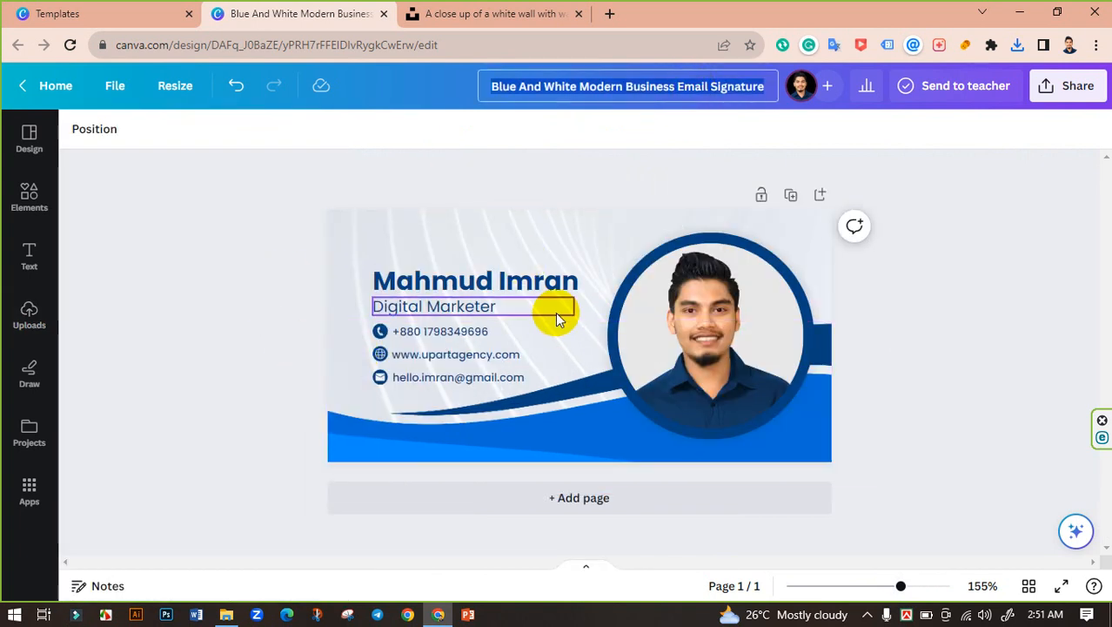
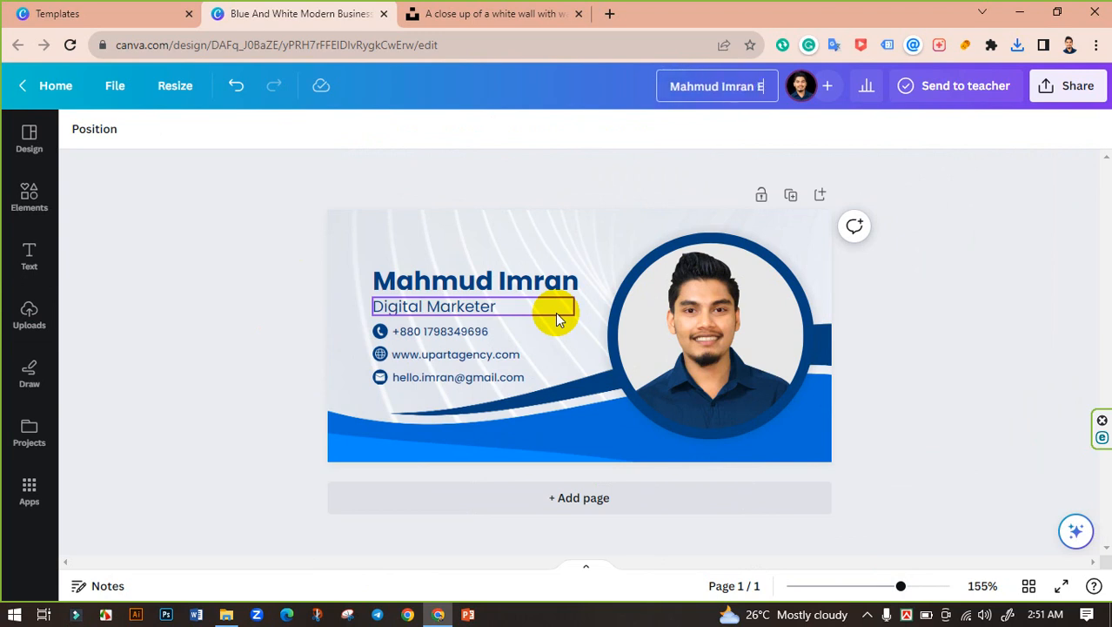
text(mail E)
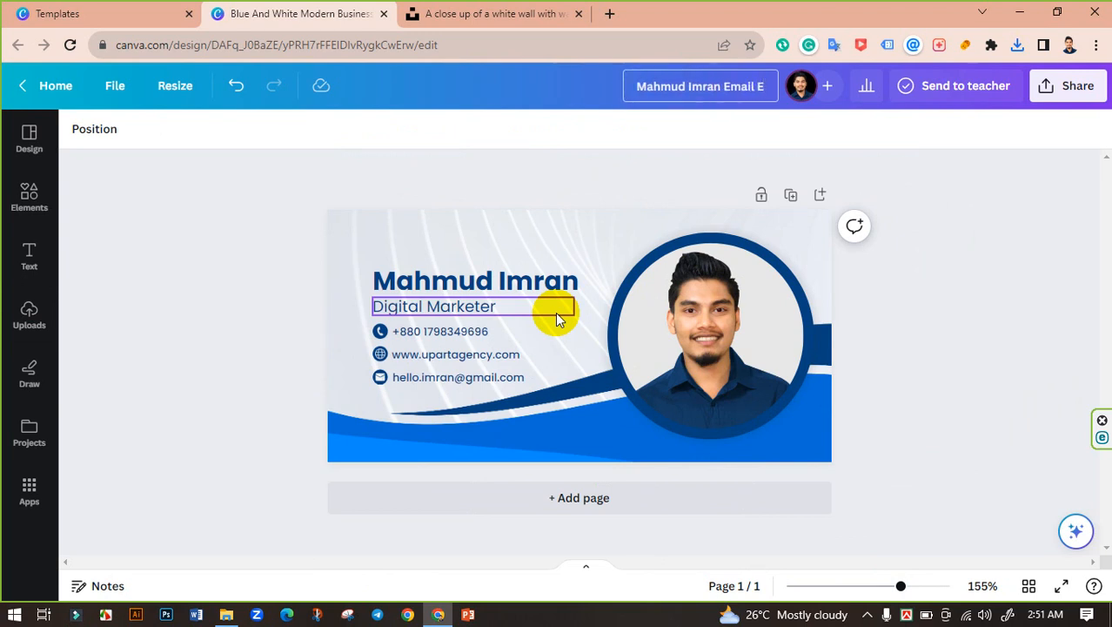
key(BackSpace)
text(s)
key(BackSpace)
text(Signature)
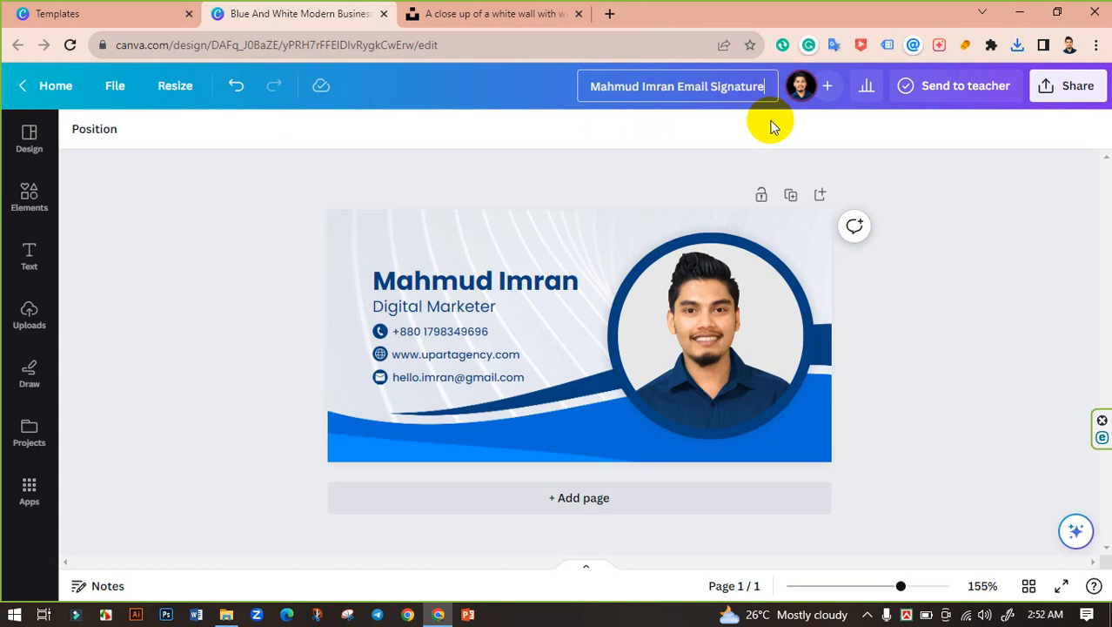
click(992, 188)
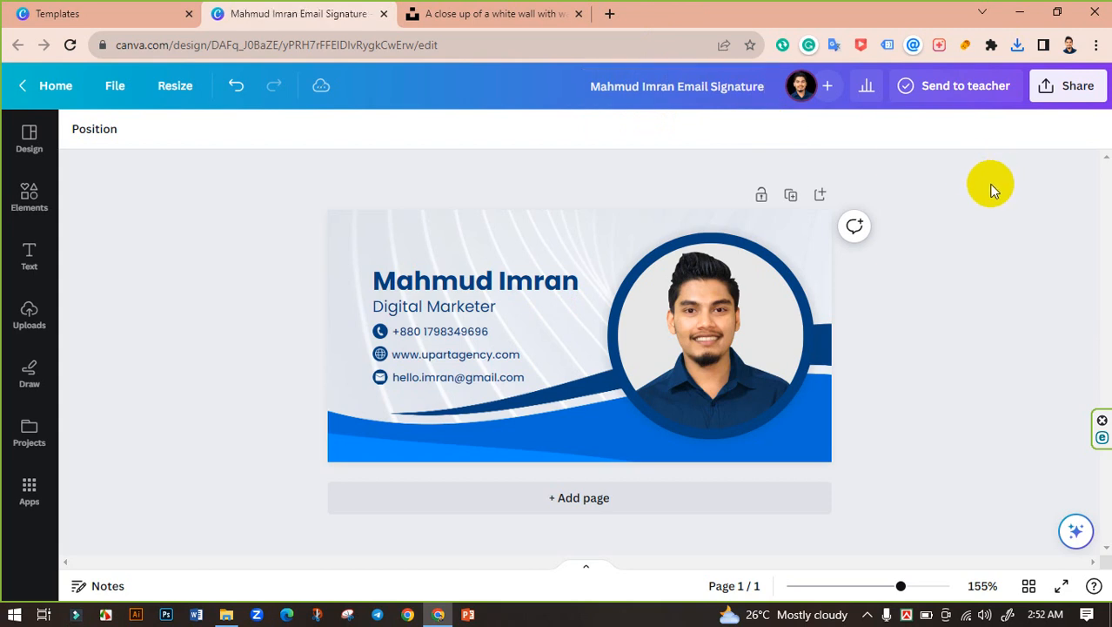
Step: Download the signature design as a PNG from the Share menu
click(1058, 87)
scroll(875, 366, down, 1)
click(870, 409)
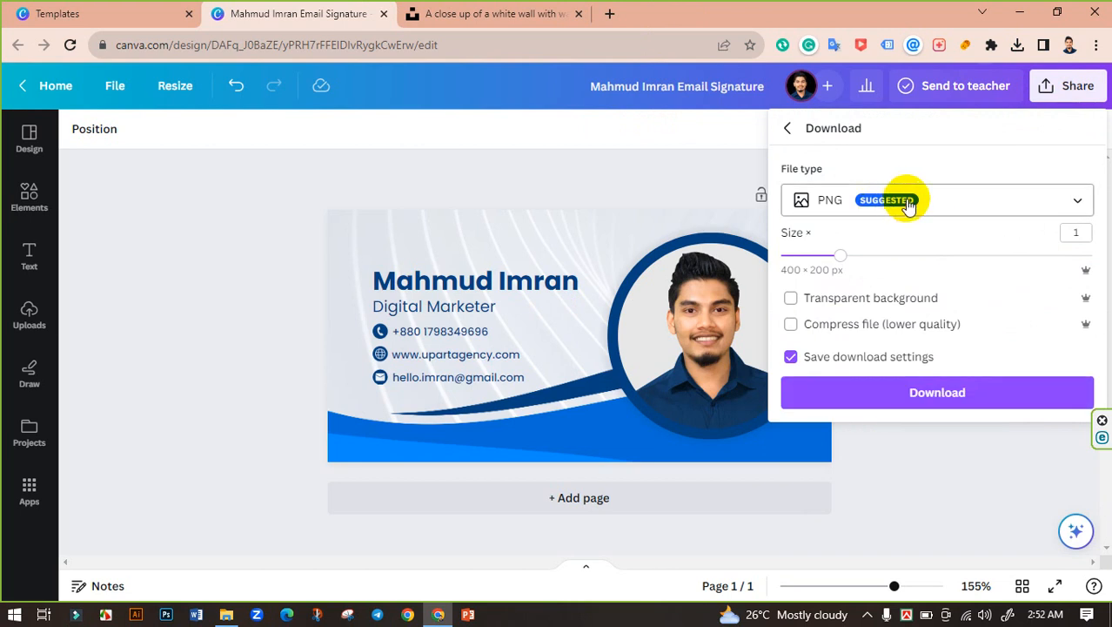
click(954, 388)
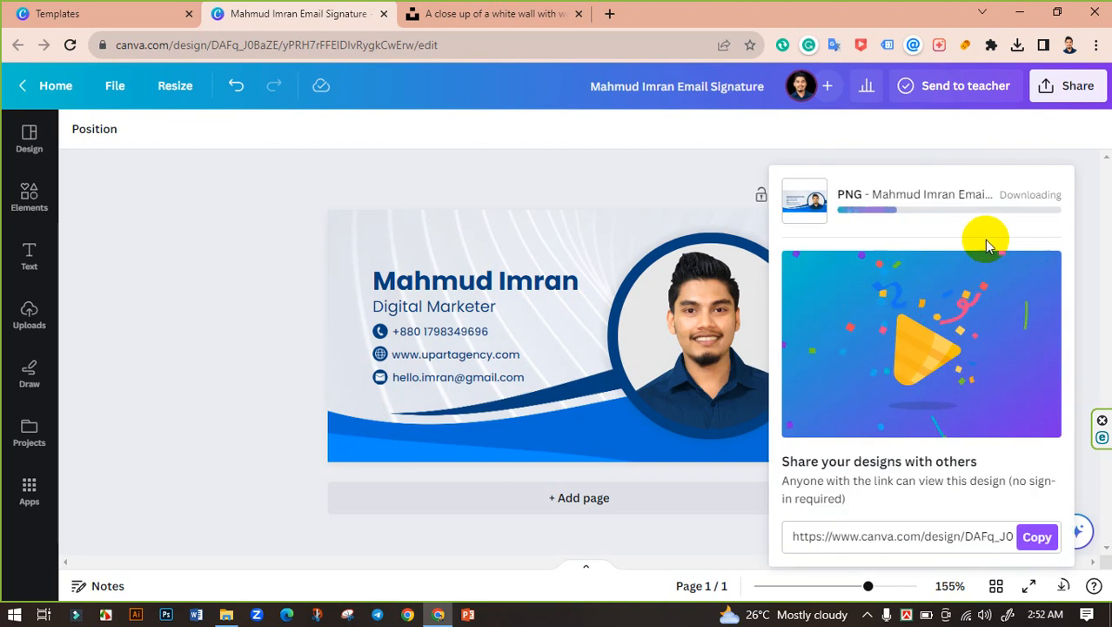
Step: Download the design again as a JPG at quality 100
click(1060, 91)
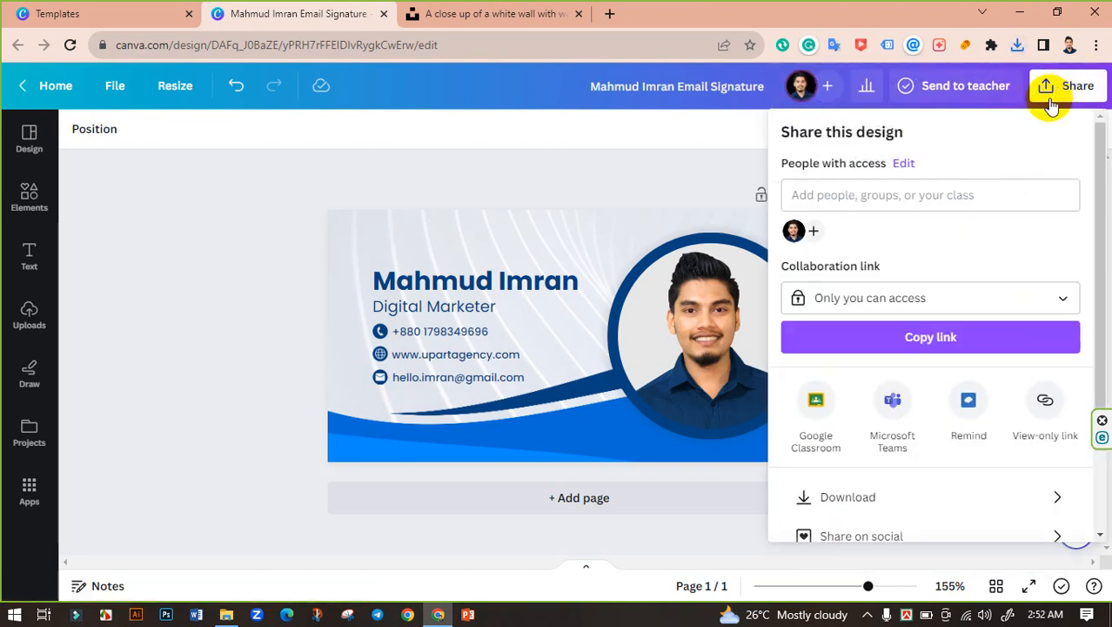
click(860, 503)
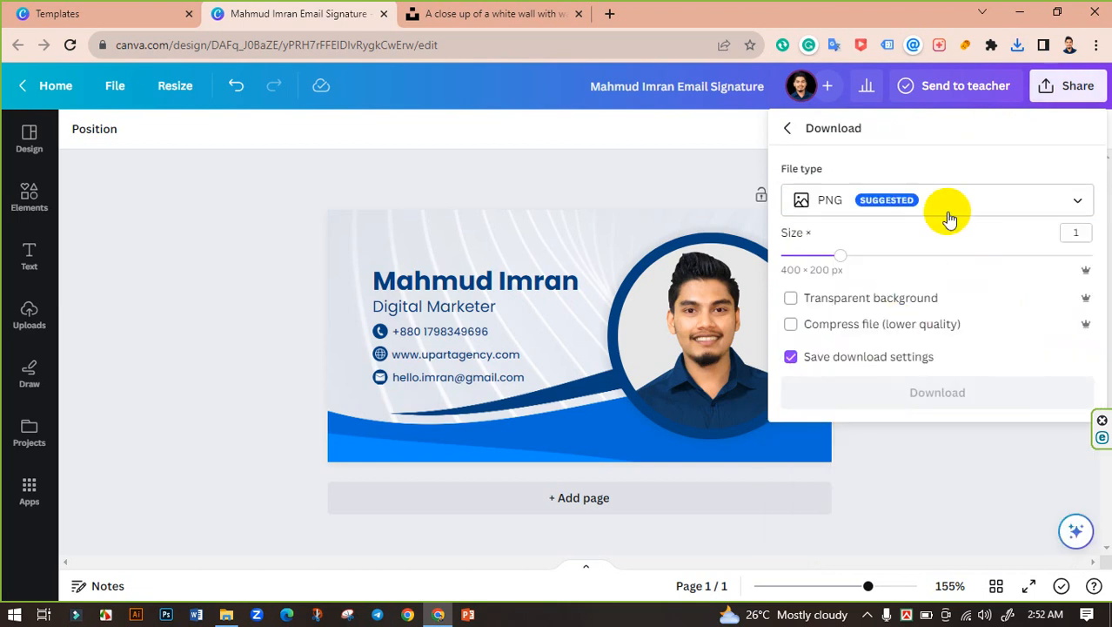
click(949, 206)
click(858, 243)
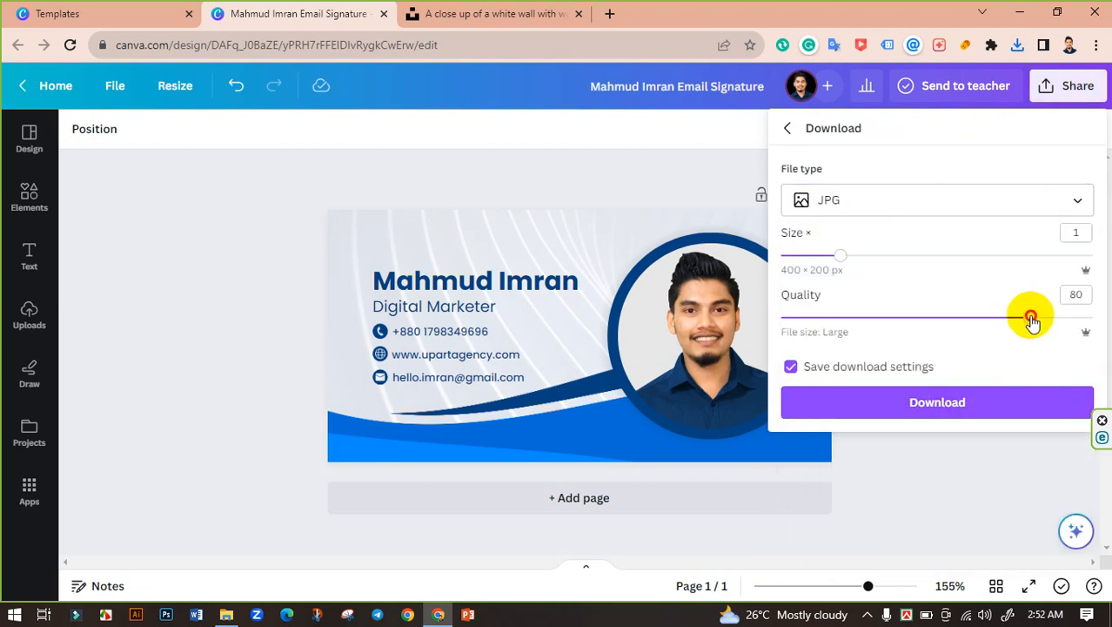
drag(1032, 321, 1092, 319)
click(926, 404)
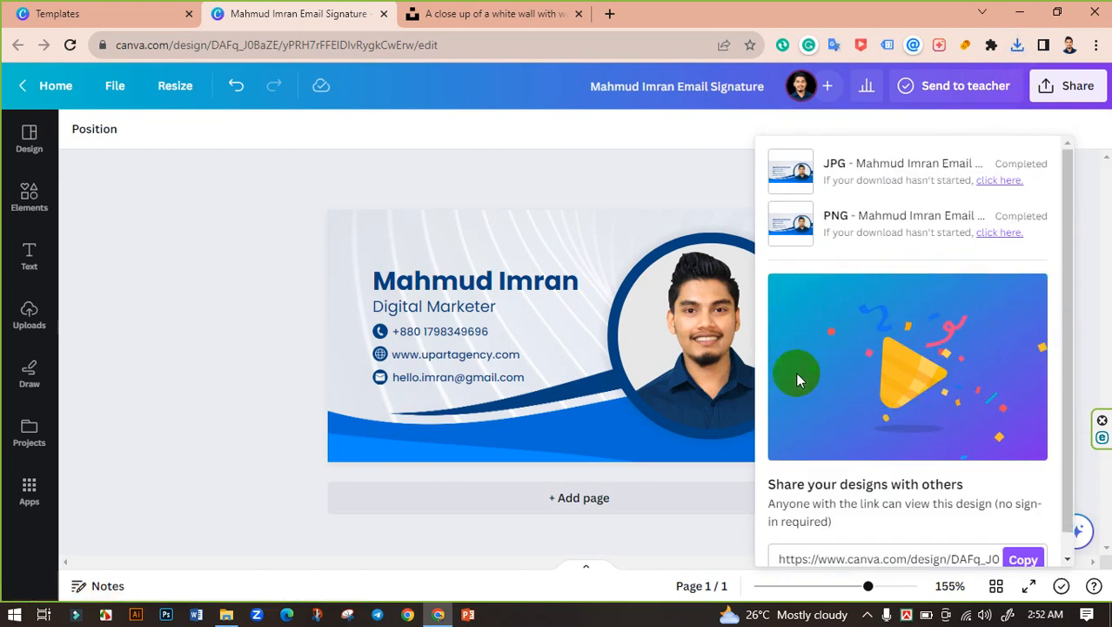
click(226, 614)
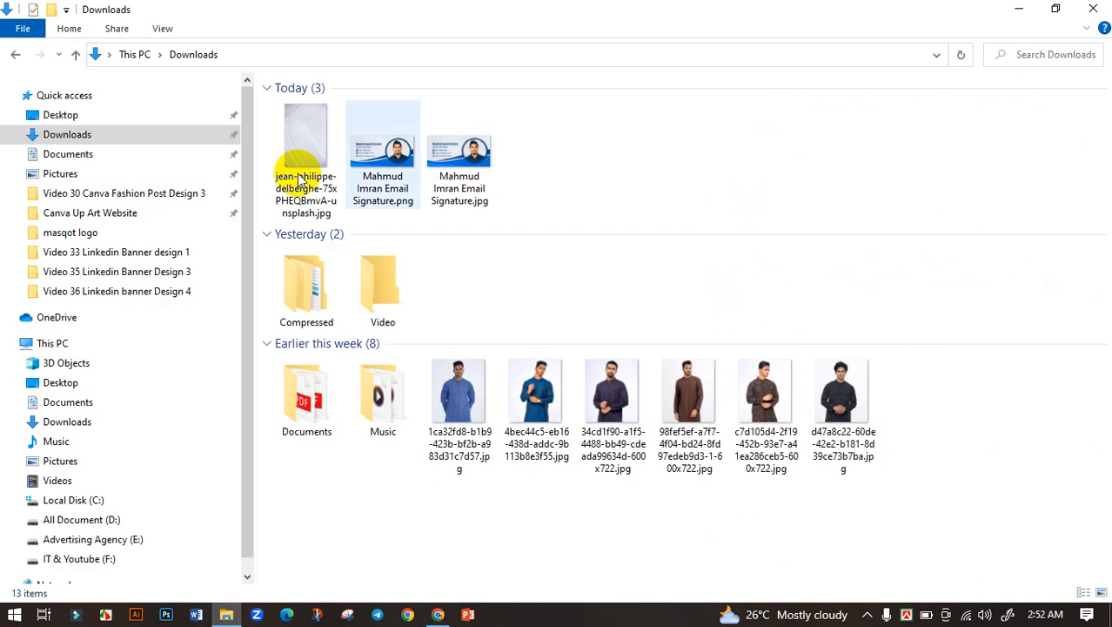
click(383, 139)
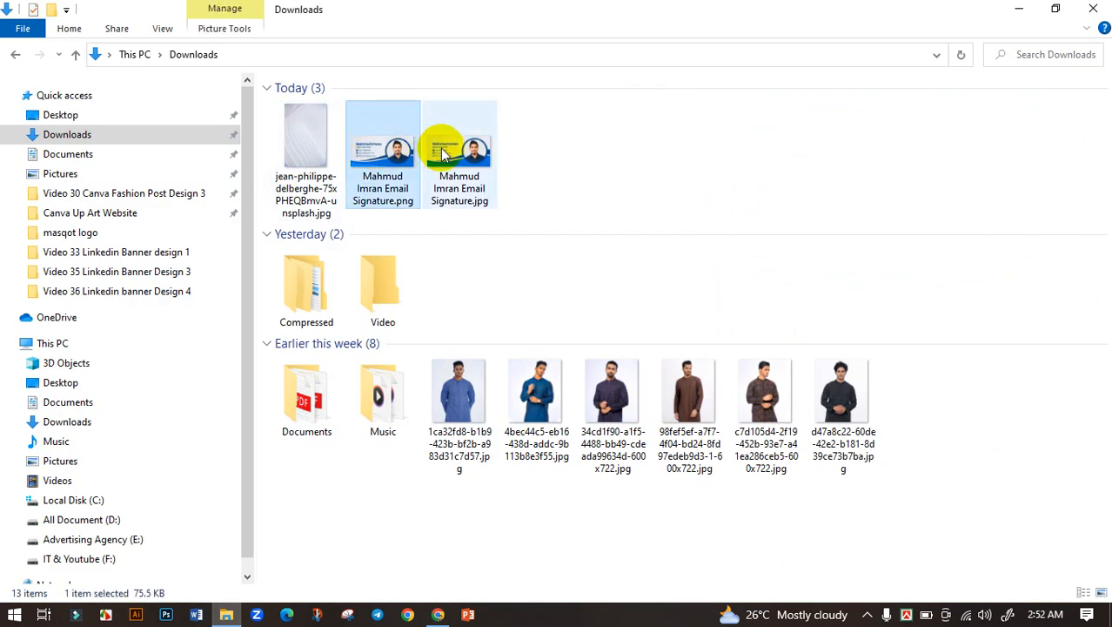
double_click(443, 153)
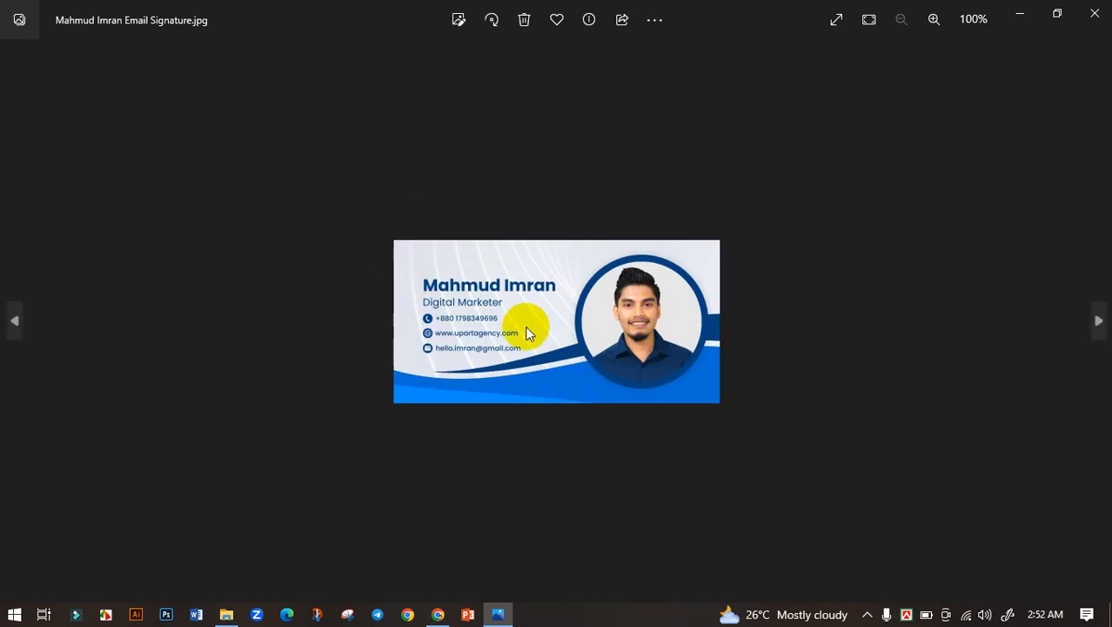
double_click(527, 333)
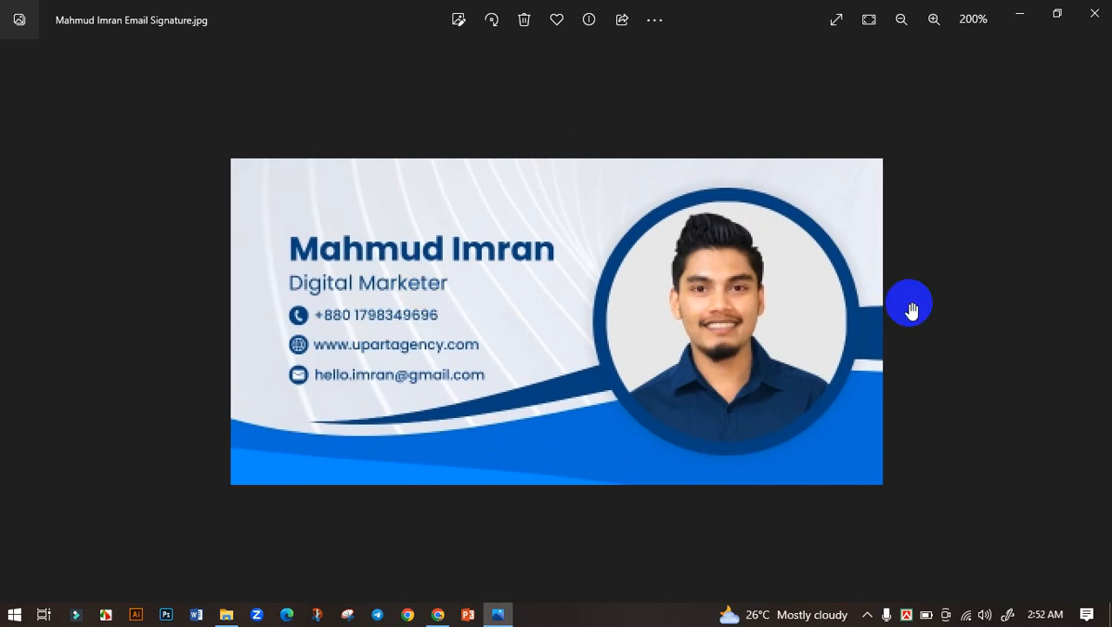
double_click(435, 368)
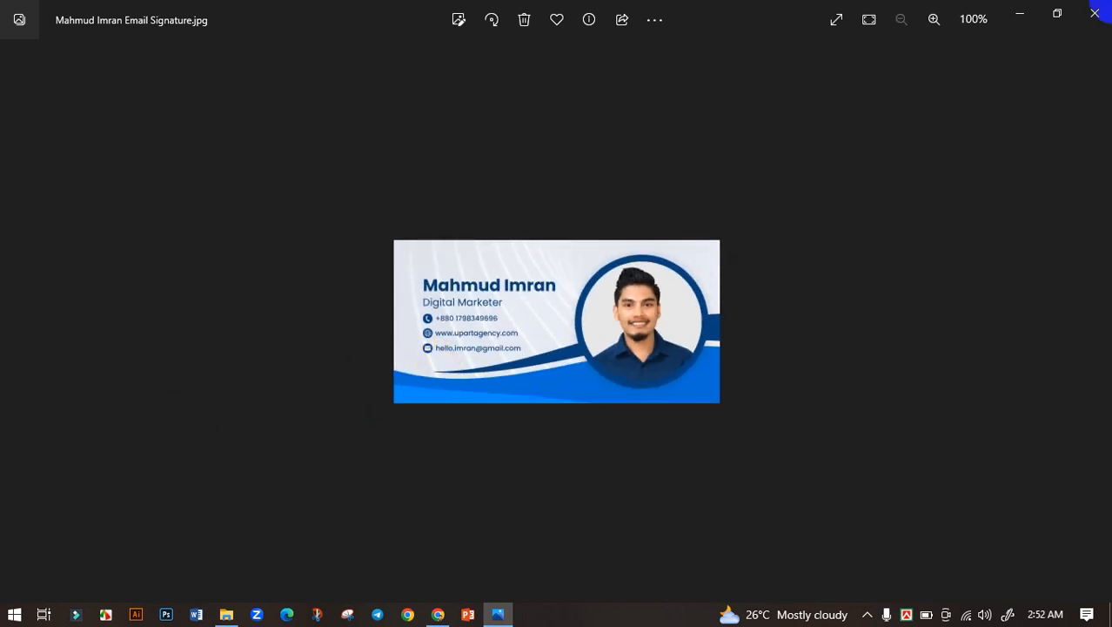
click(1095, 13)
right_click(576, 148)
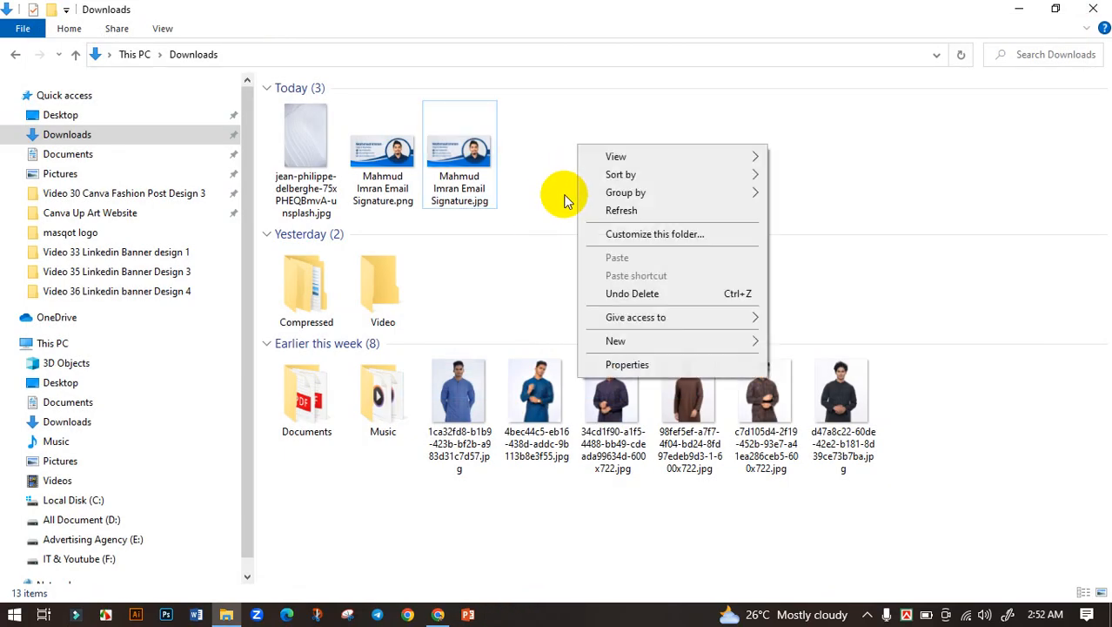
click(599, 210)
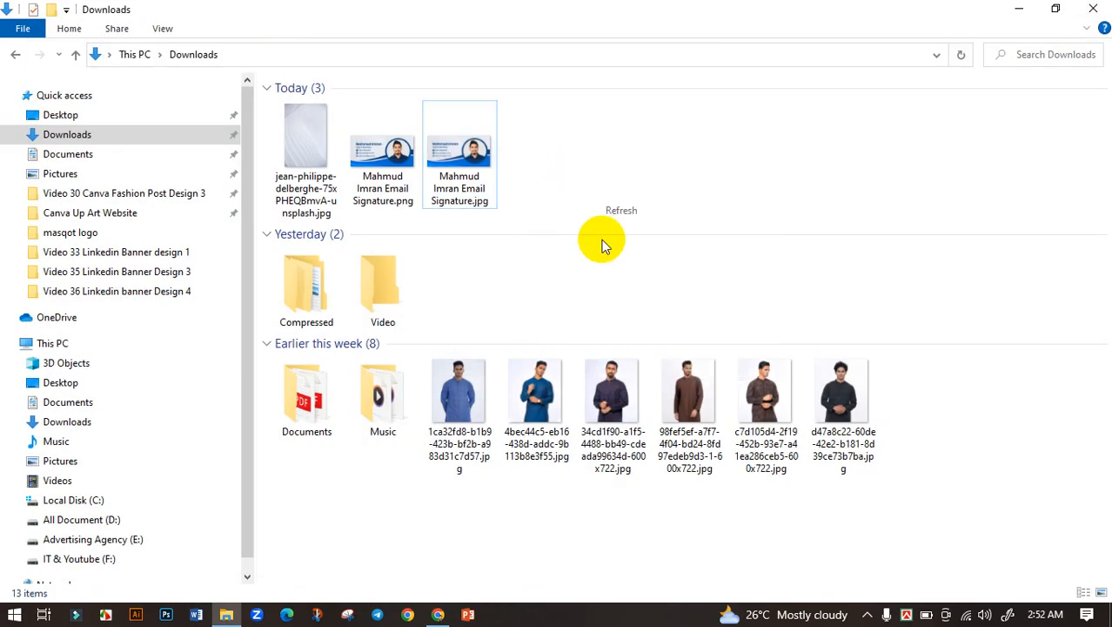
click(437, 616)
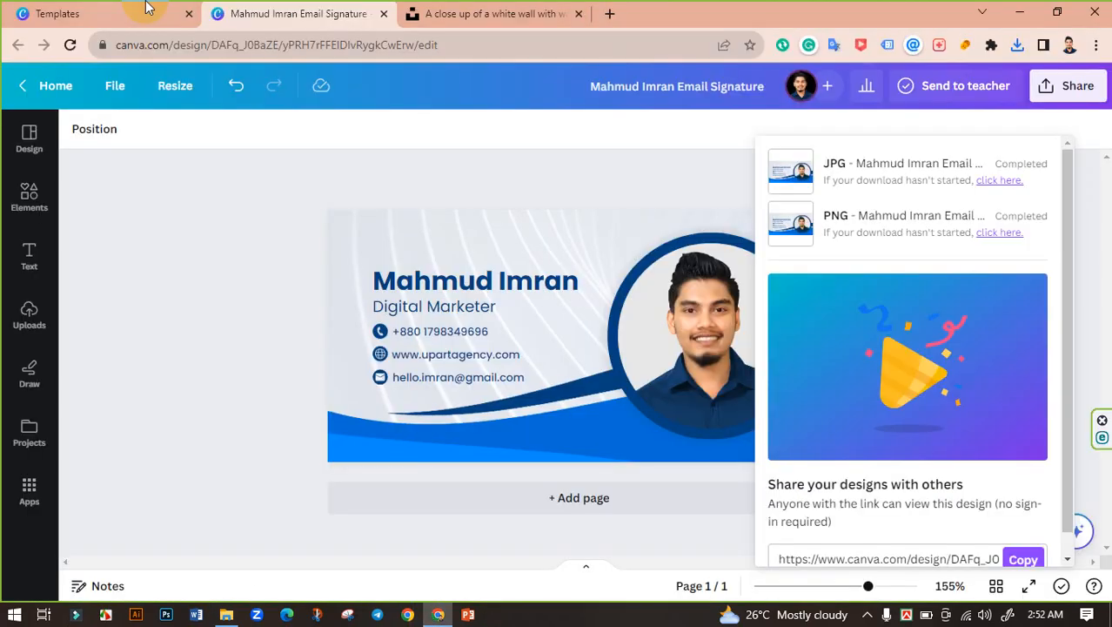
Step: Open Gmail in a new tab and close the Unsplash photo tab
click(610, 14)
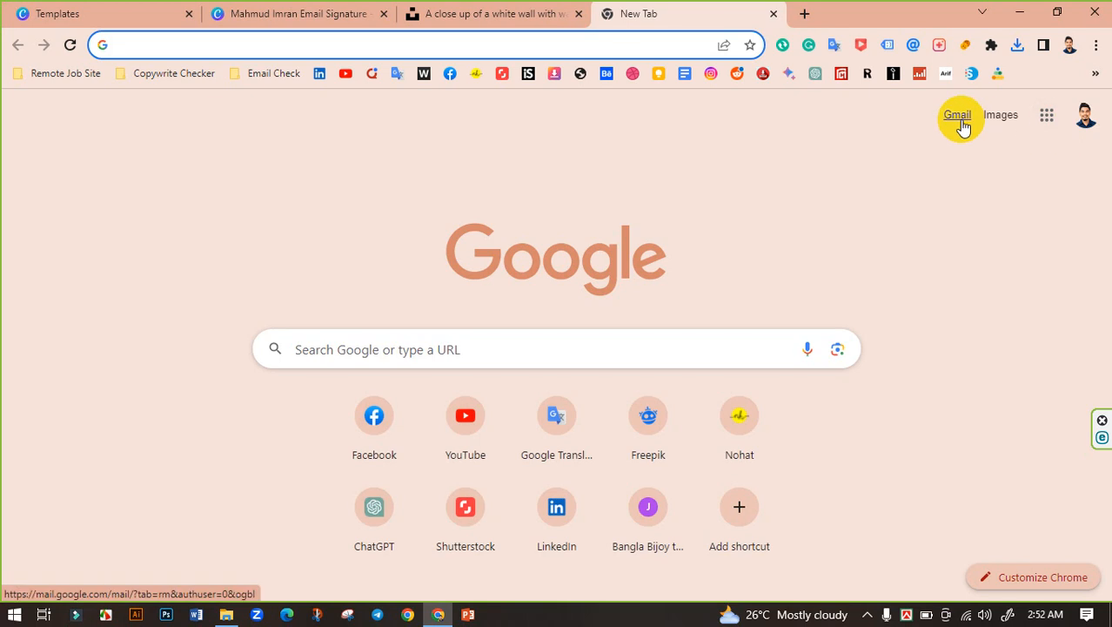
click(962, 126)
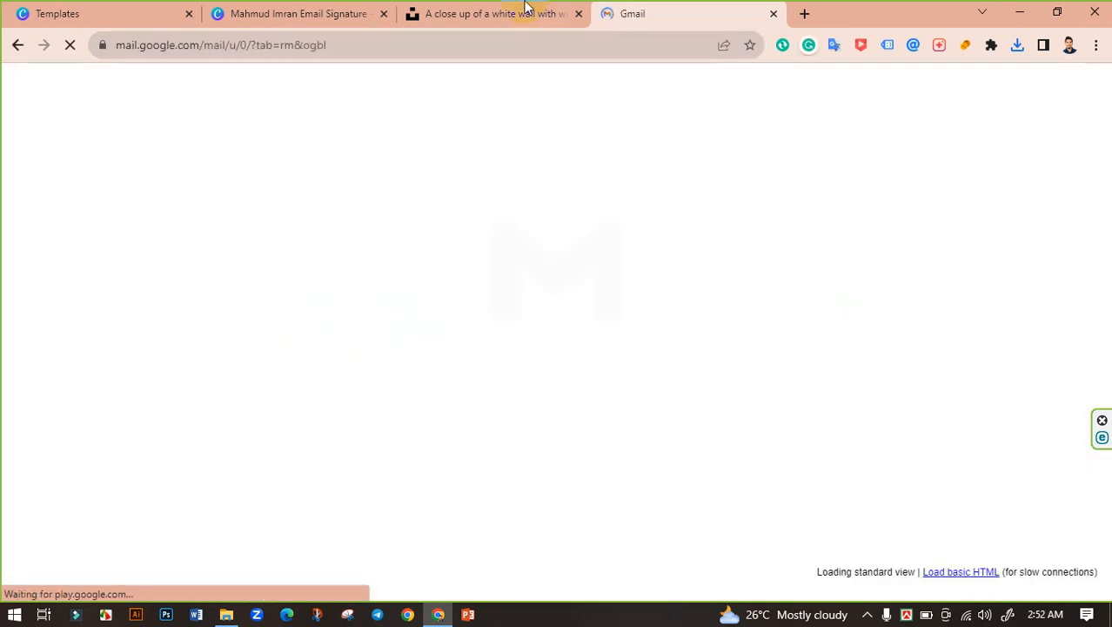
click(557, 14)
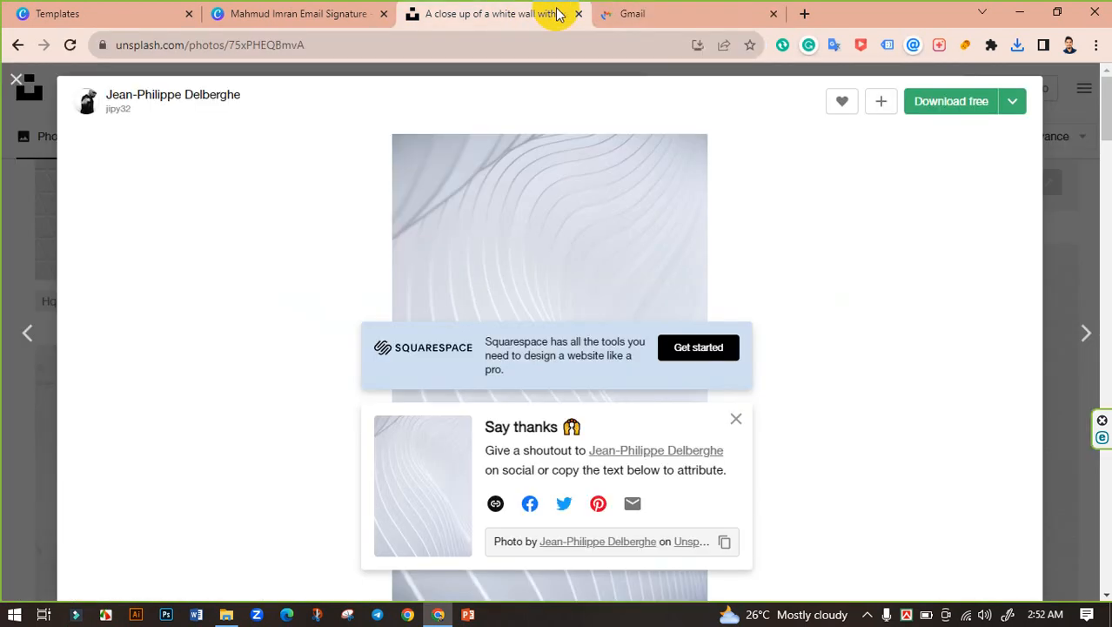
click(578, 14)
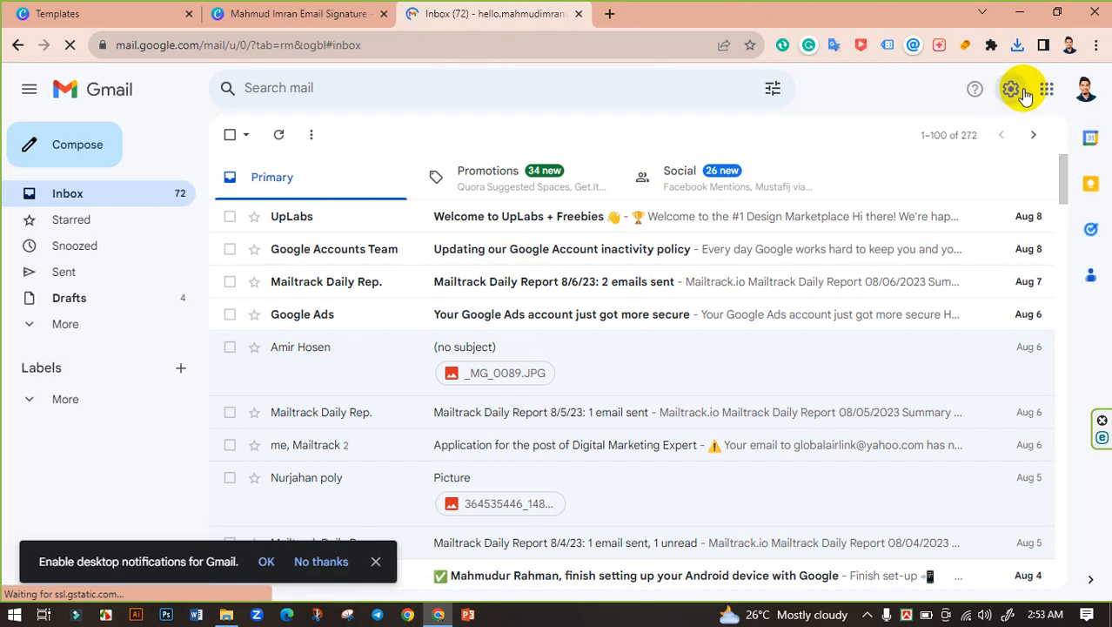
Step: Go to Gmail's full General settings and scroll down to the Signature section
click(1022, 91)
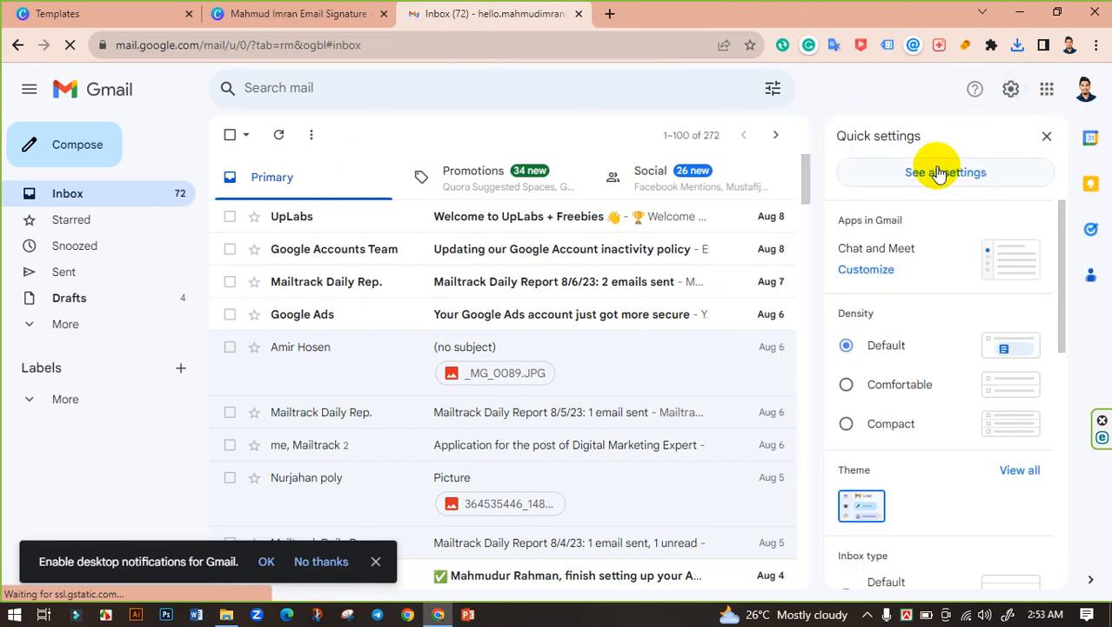
click(940, 174)
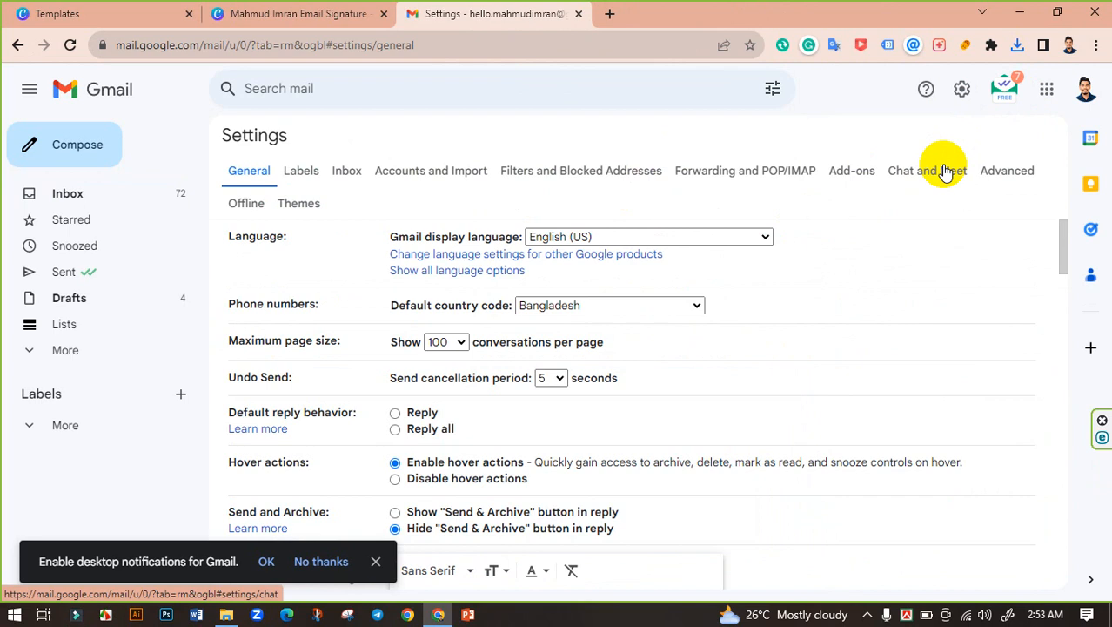
scroll(451, 326, down, 4)
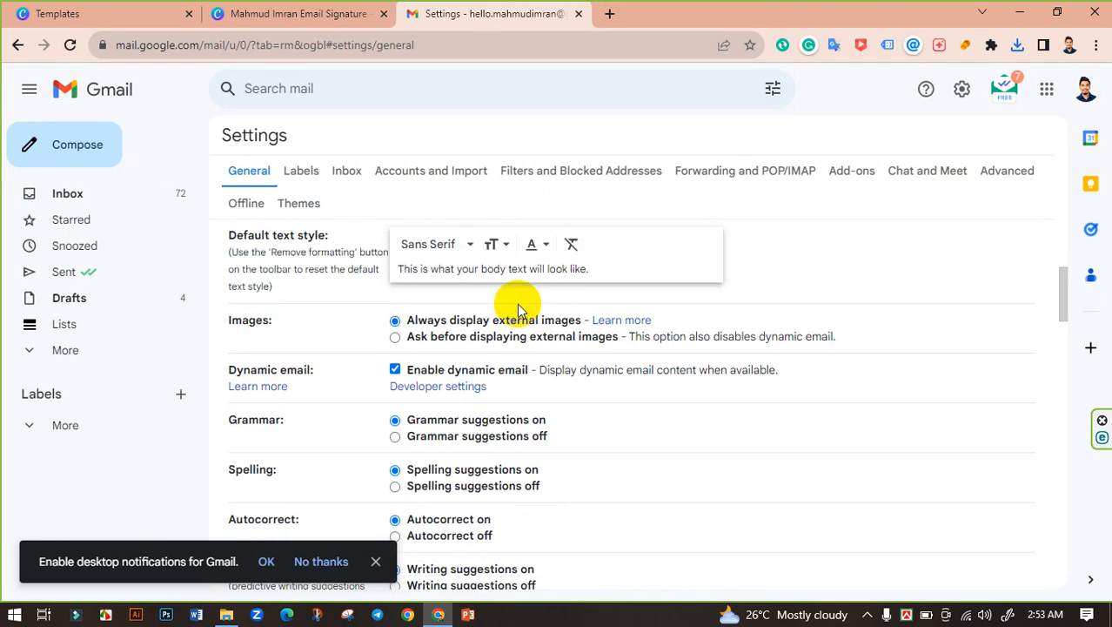
scroll(539, 298, down, 3)
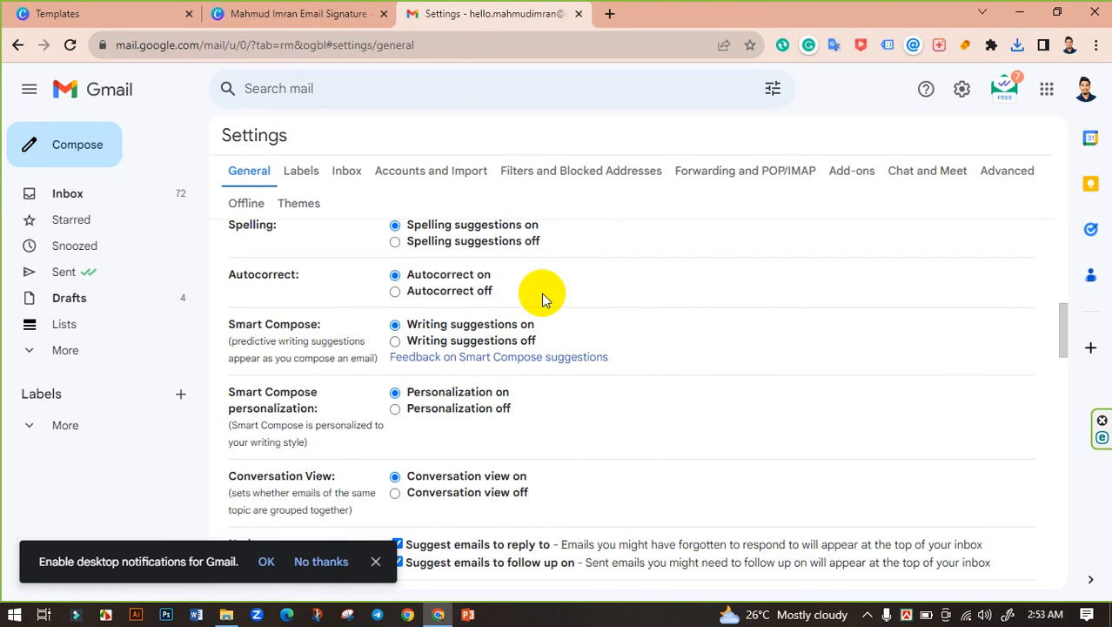
scroll(541, 299, down, 7)
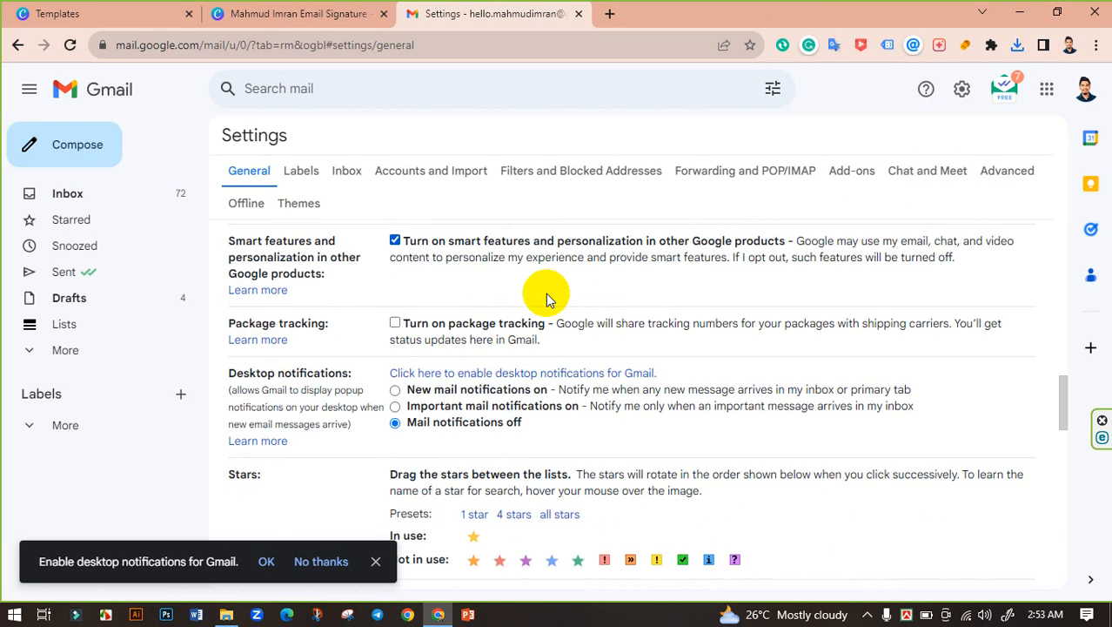
scroll(546, 293, down, 5)
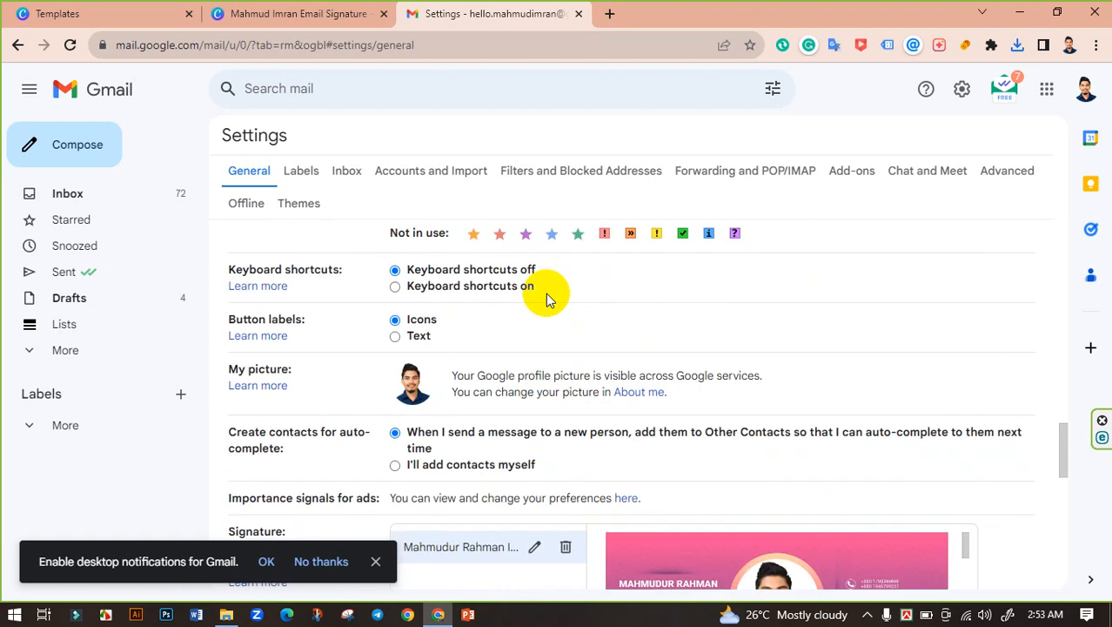
scroll(546, 293, down, 4)
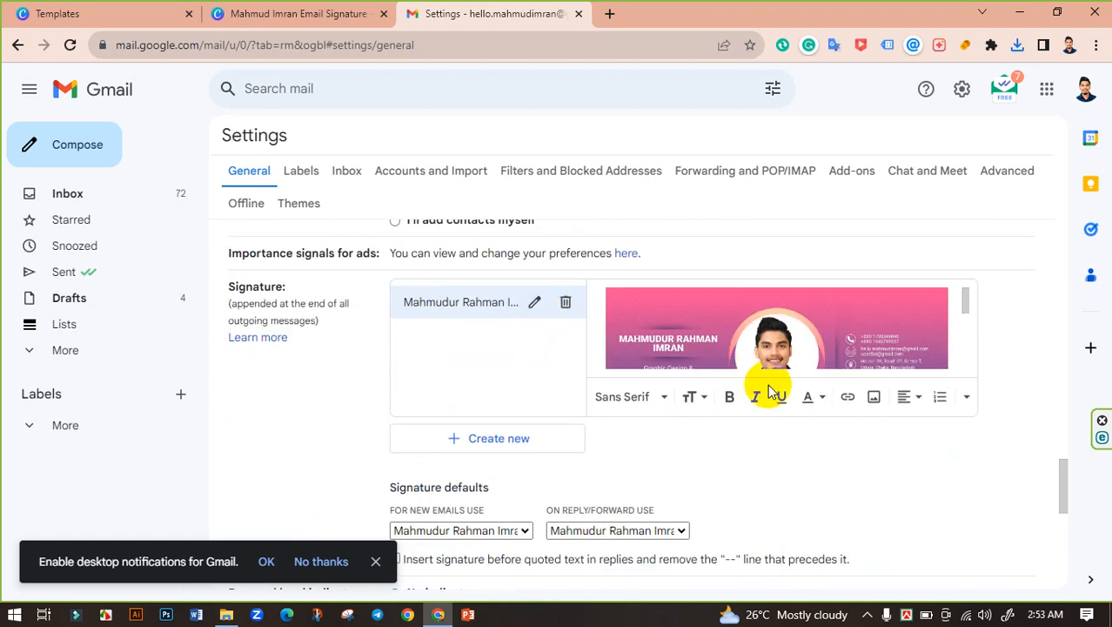
scroll(566, 387, down, 1)
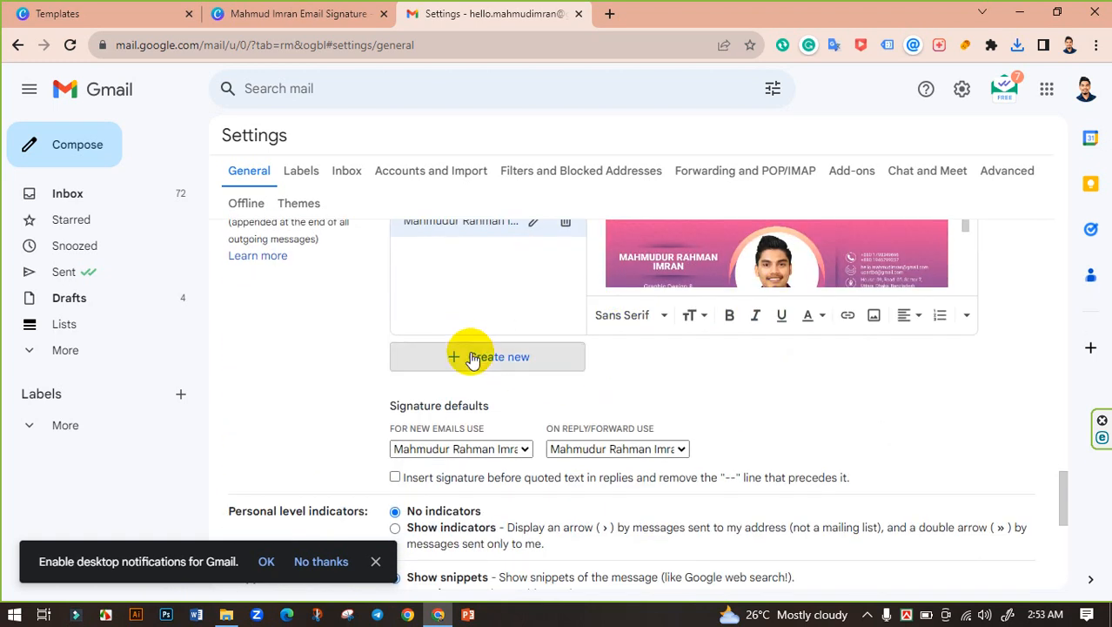
Step: Create a new, second signature in Gmail's signature settings
click(473, 358)
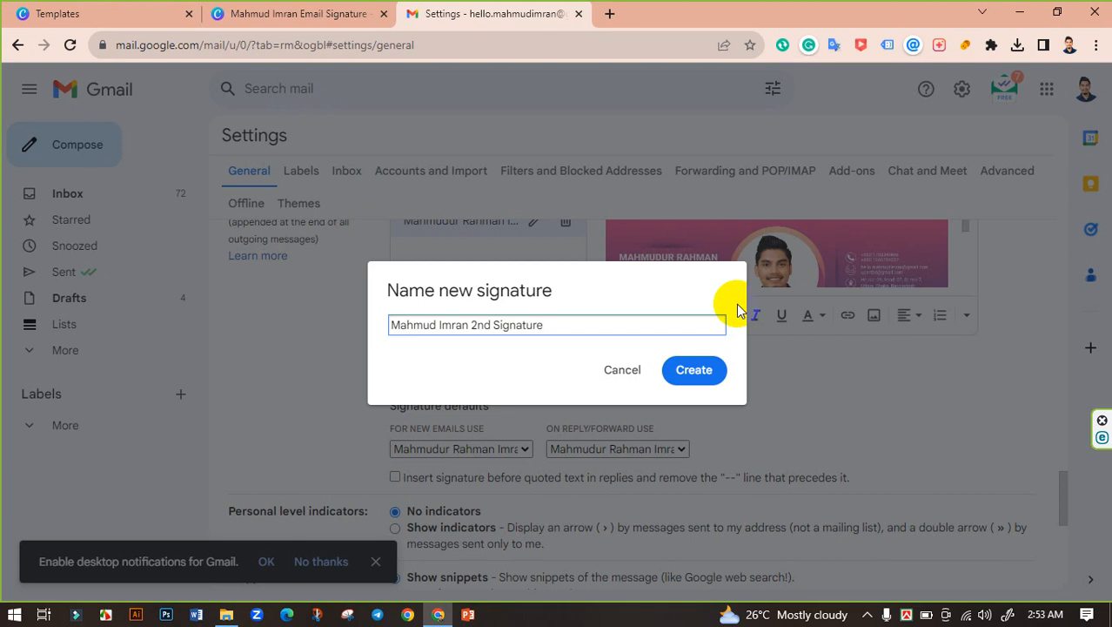
click(703, 373)
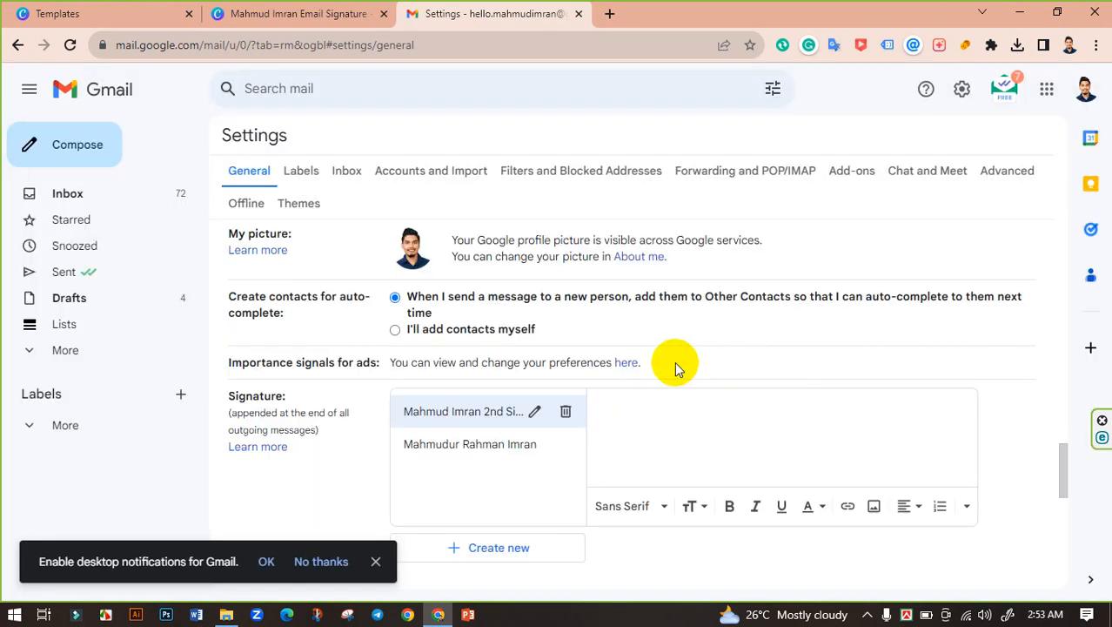
scroll(673, 365, down, 2)
scroll(688, 298, up, 1)
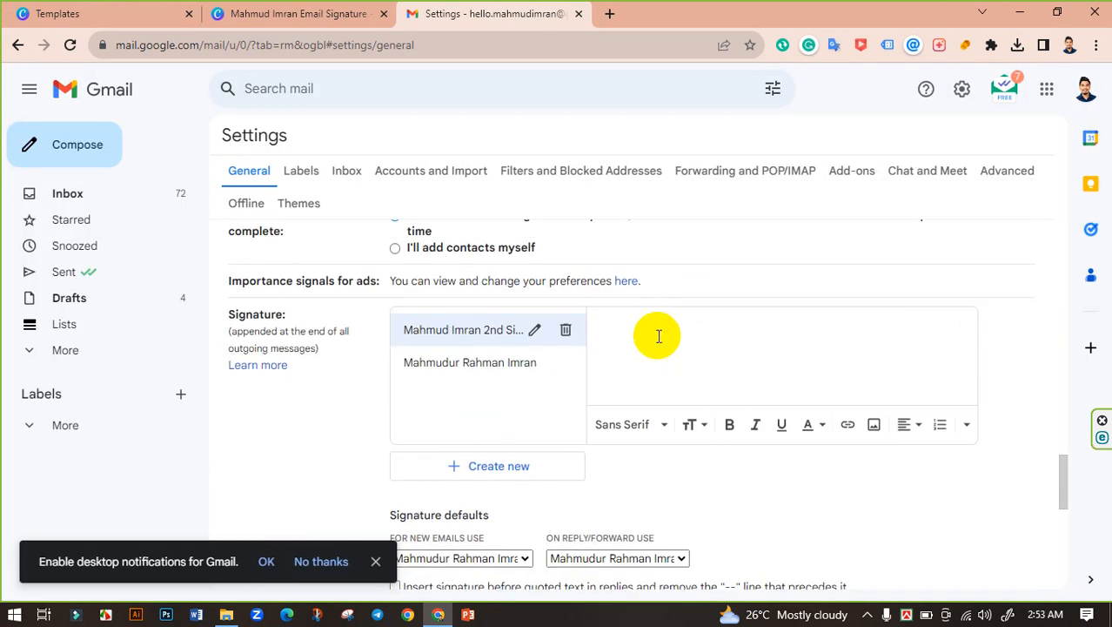
Step: Insert the downloaded signature PNG from Downloads into the new signature
click(874, 429)
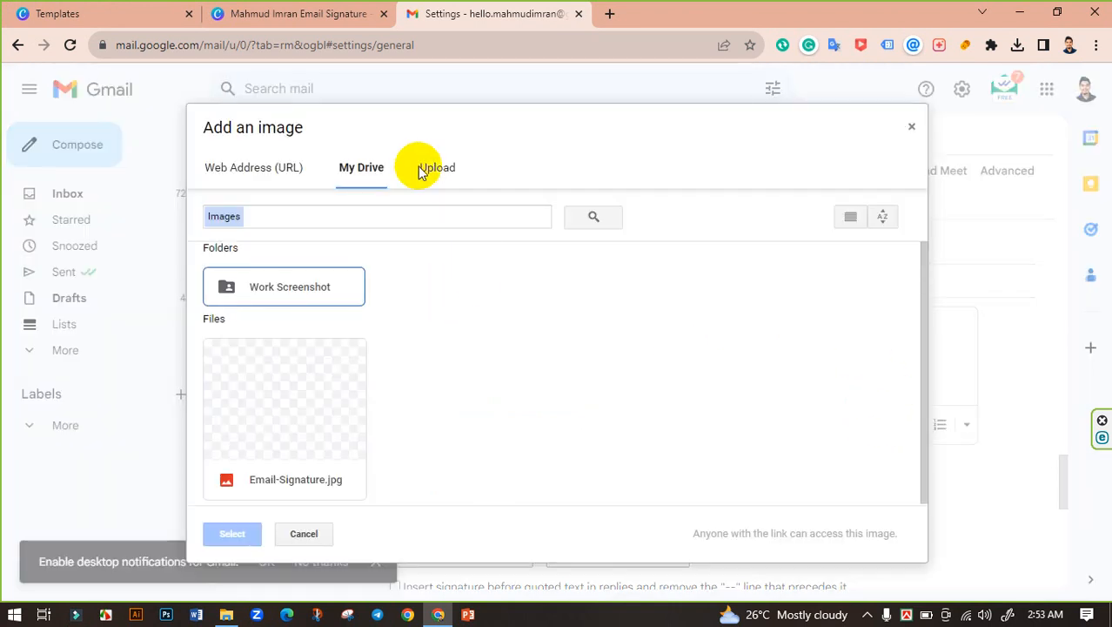
click(440, 169)
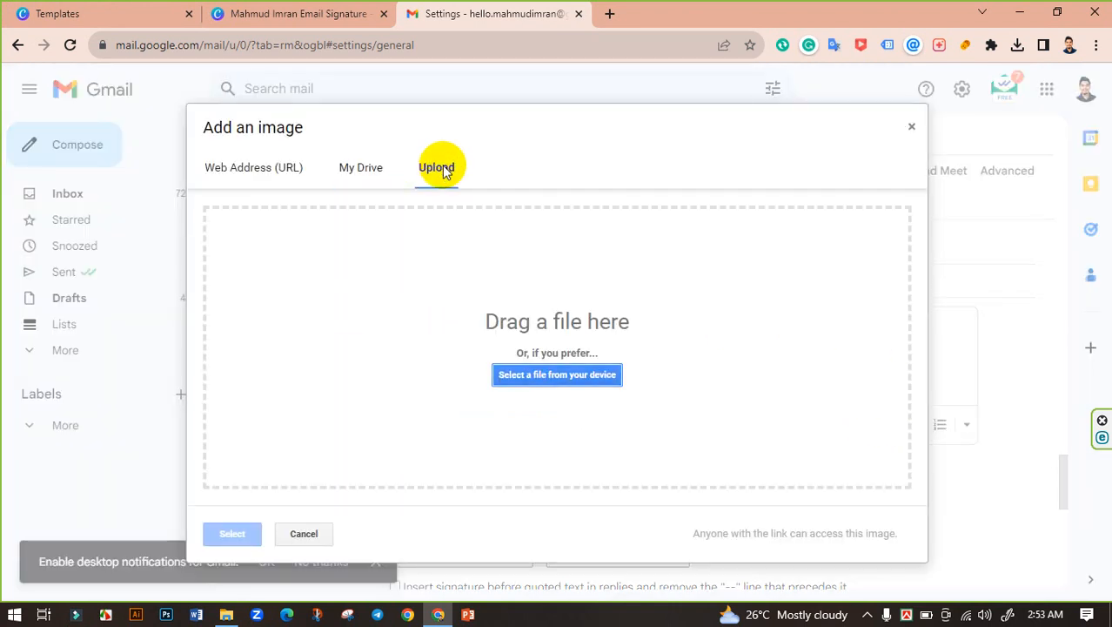
click(574, 376)
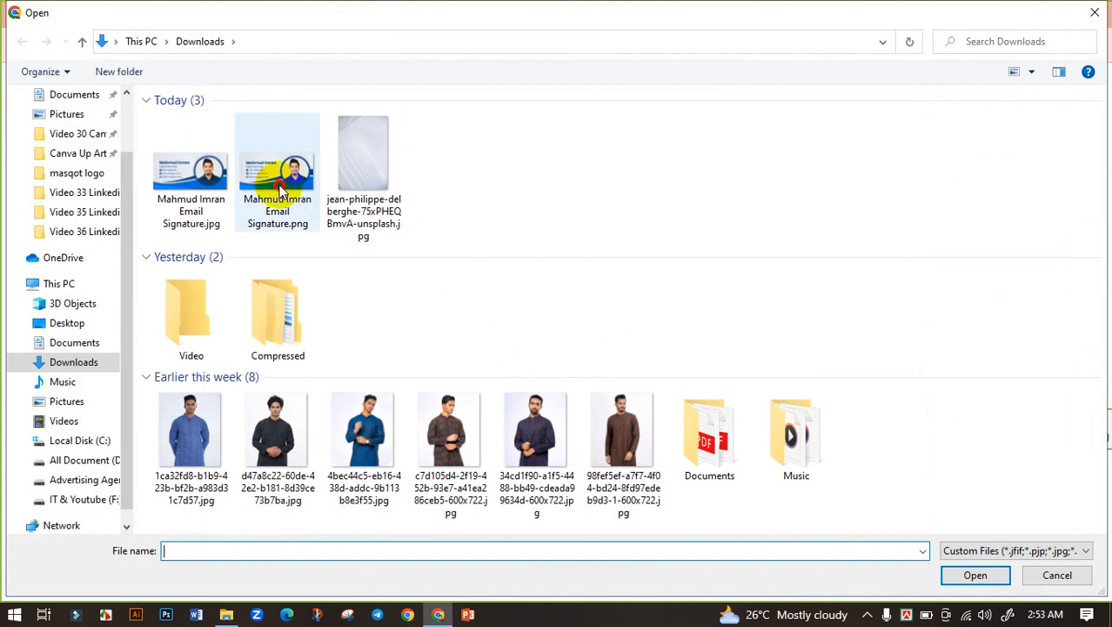
click(280, 189)
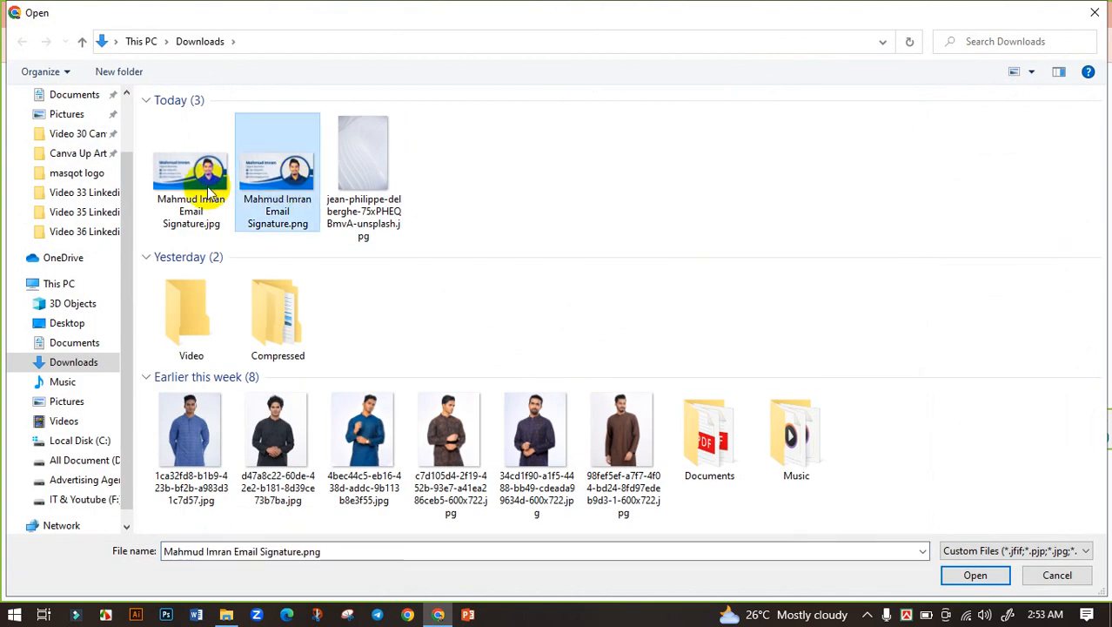
click(975, 575)
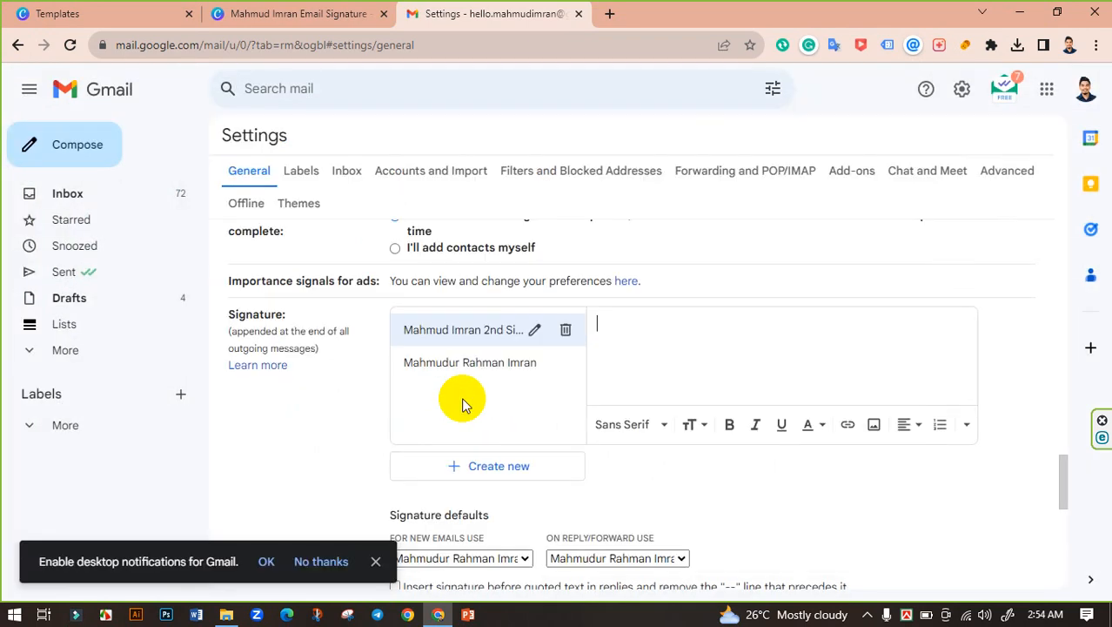
Step: Save Changes at the bottom of General settings to keep the second image signature
scroll(750, 350, down, 5)
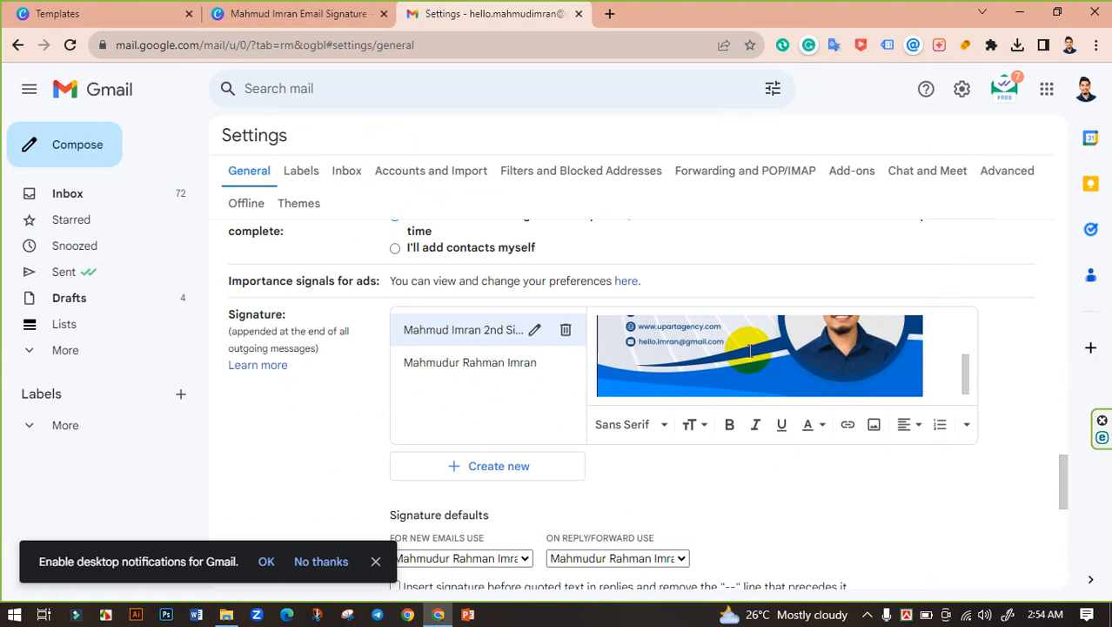
scroll(749, 350, up, 5)
scroll(745, 347, down, 5)
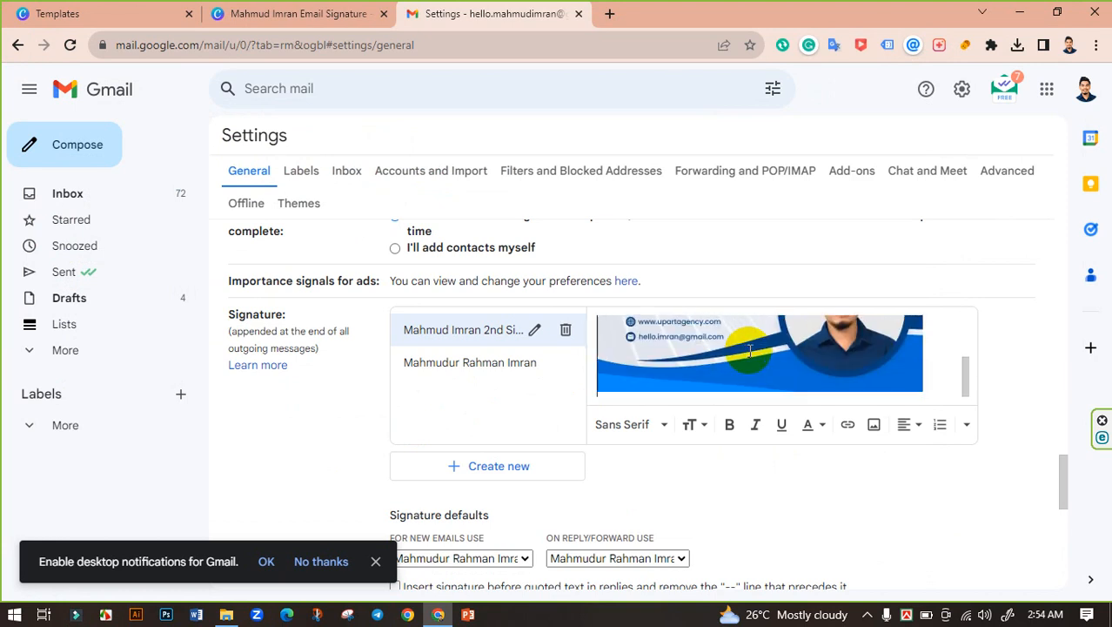
scroll(601, 450, down, 1)
scroll(676, 417, up, 3)
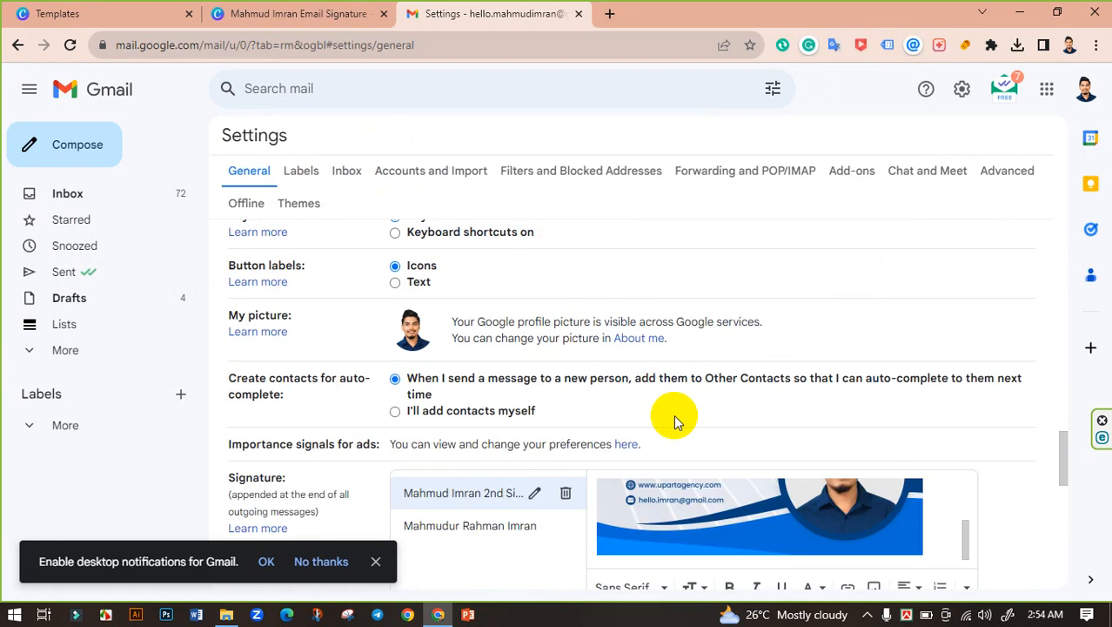
scroll(724, 517, up, 5)
scroll(897, 416, down, 2)
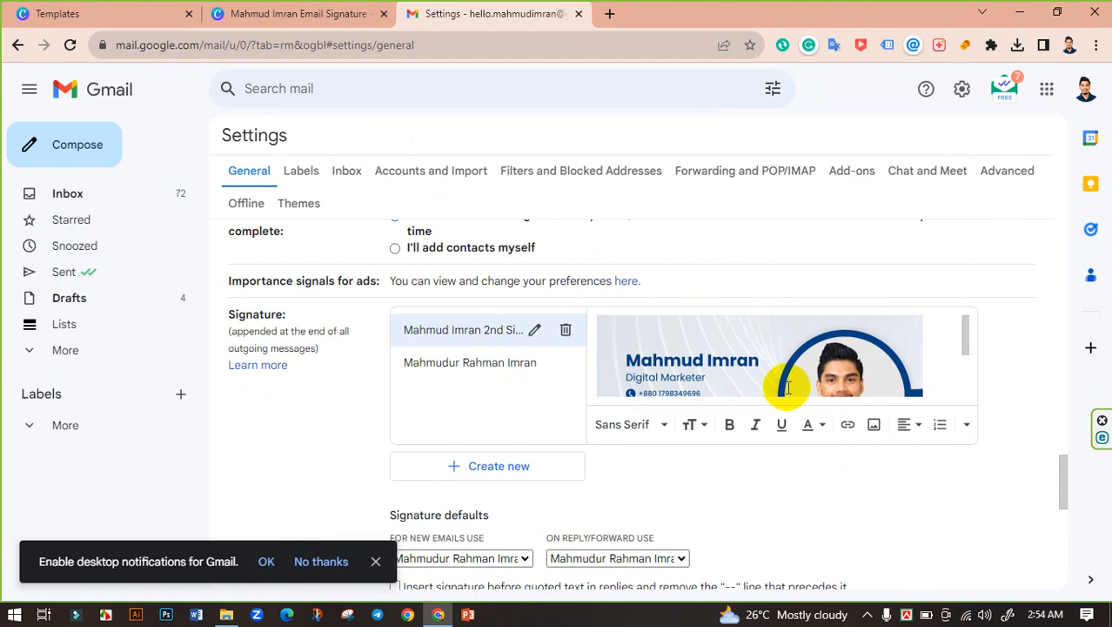
scroll(783, 365, down, 3)
scroll(758, 447, down, 6)
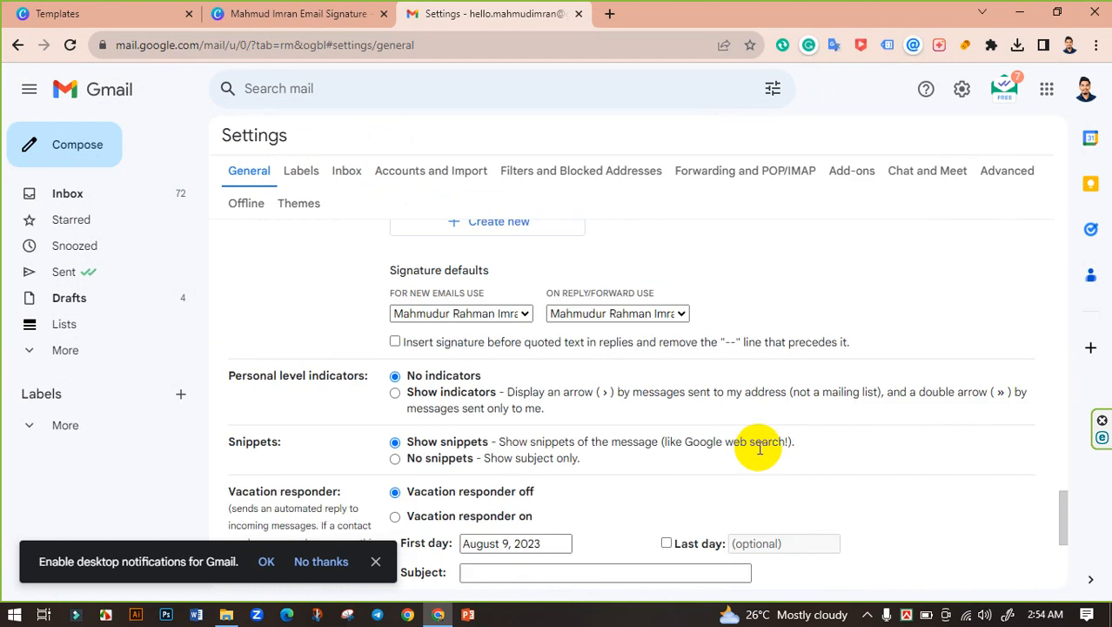
scroll(740, 446, down, 1)
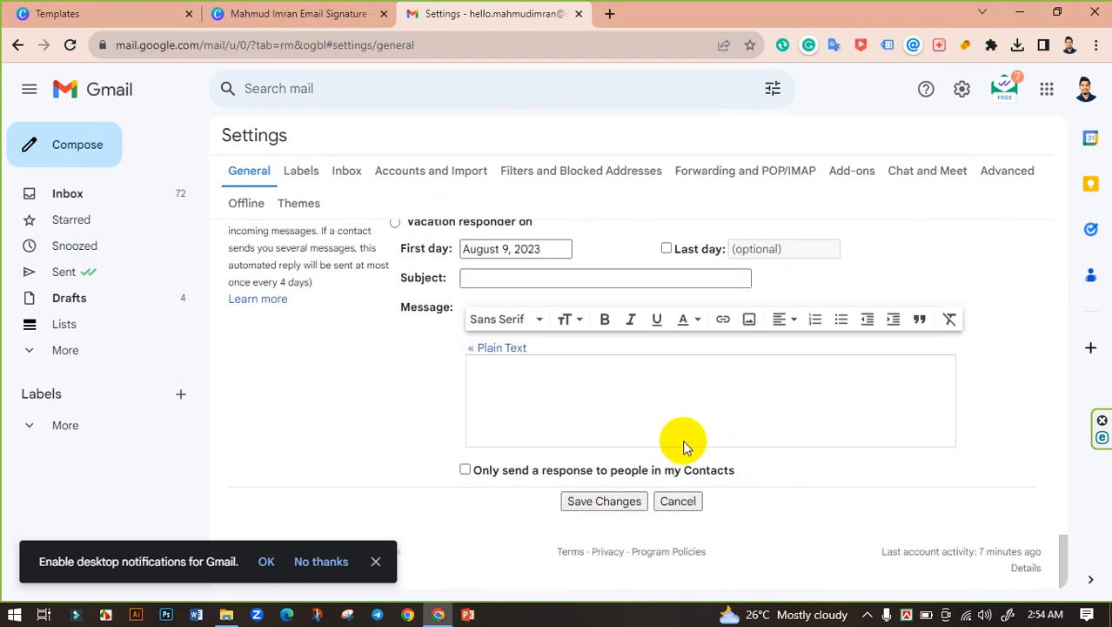
click(604, 501)
scroll(733, 466, up, 3)
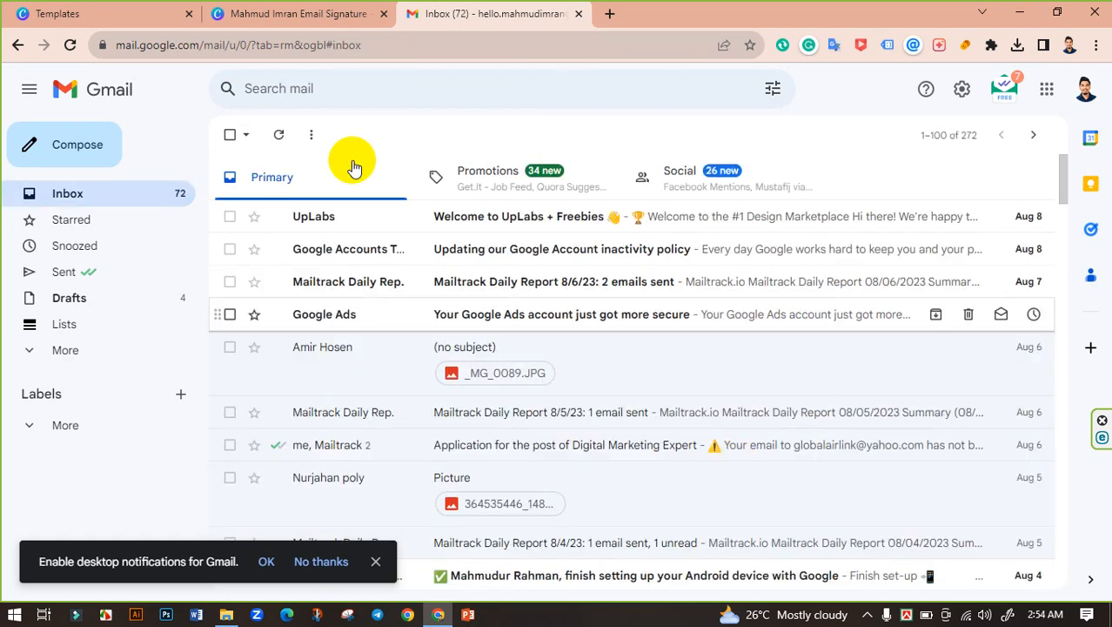
Step: Compose a new message and insert the second signature, the blue Canva banner
click(77, 146)
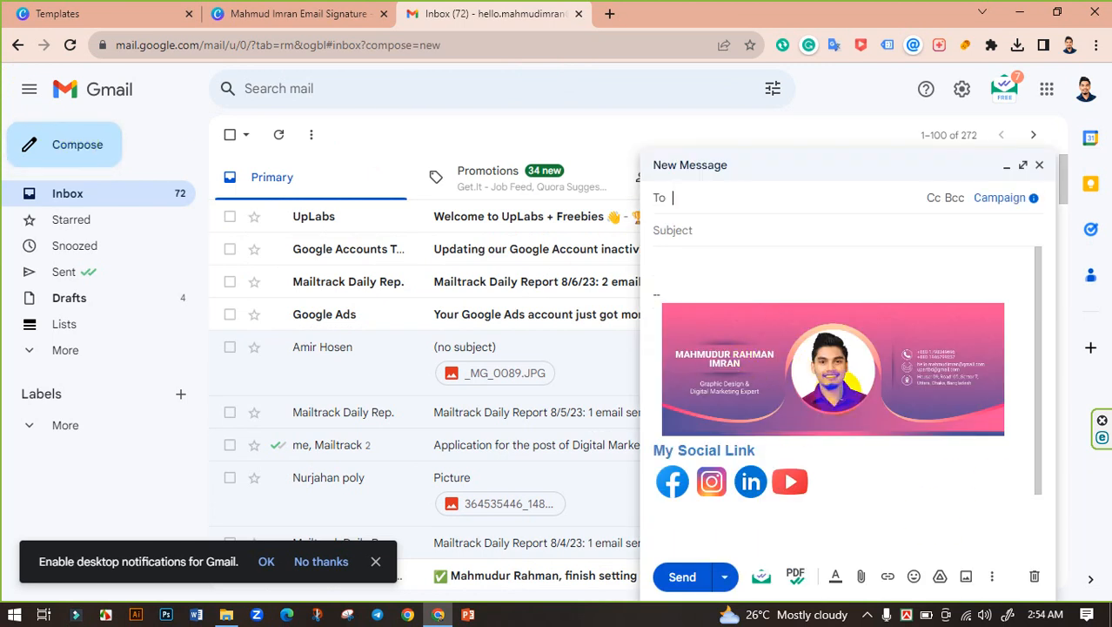
click(993, 576)
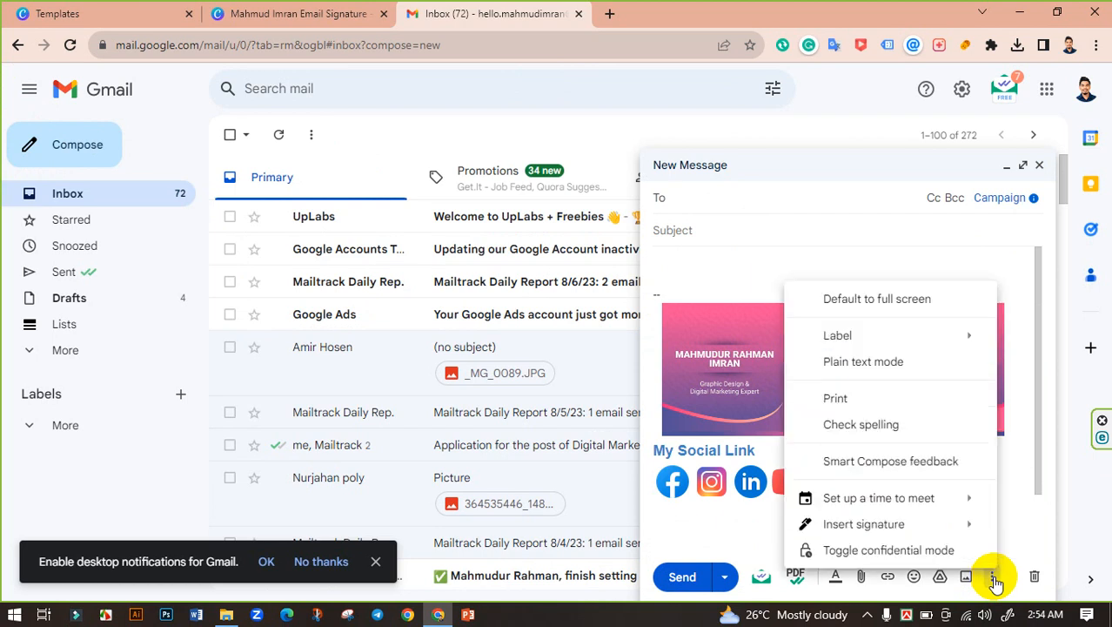
mouse_move(953, 529)
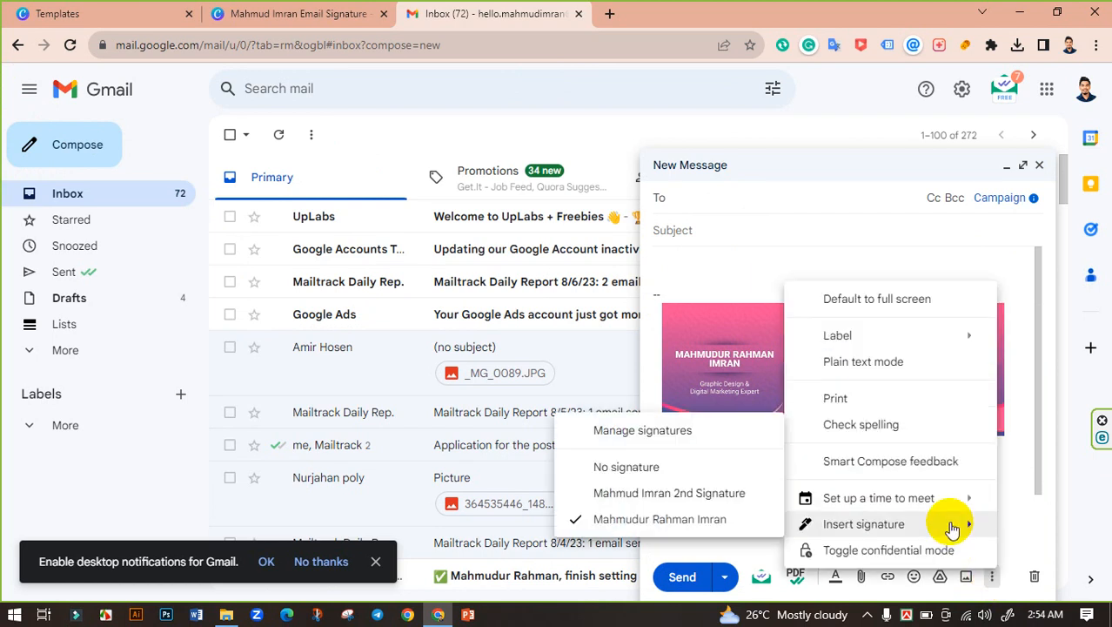
click(688, 495)
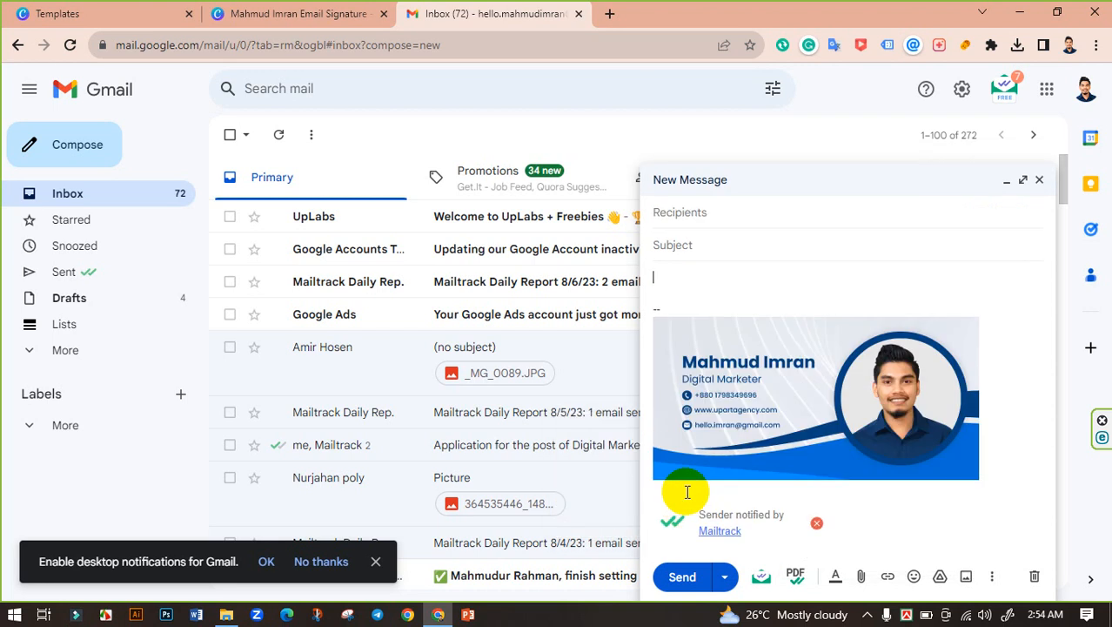